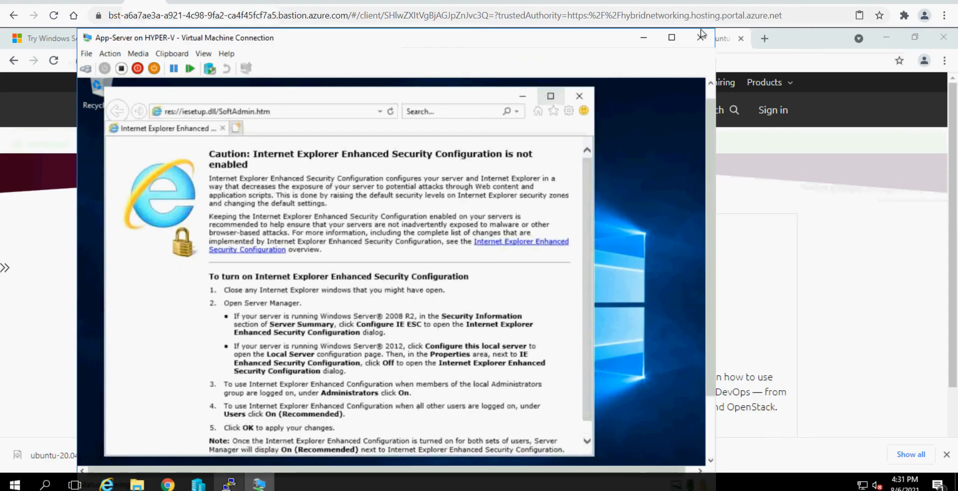
Close the App-Server connection and connect to the AzureMigrateAppliance_v3.20.08.27 virtual machine
click(700, 37)
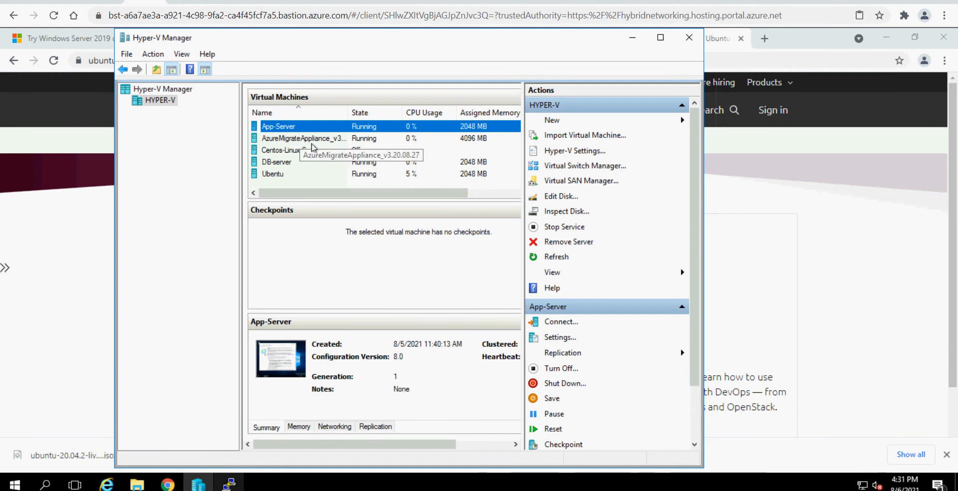
click(319, 140)
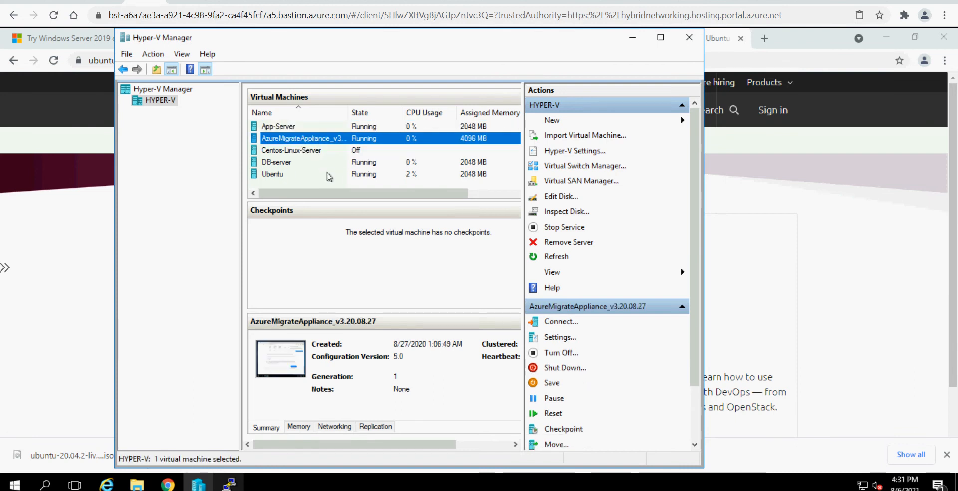
right_click(304, 143)
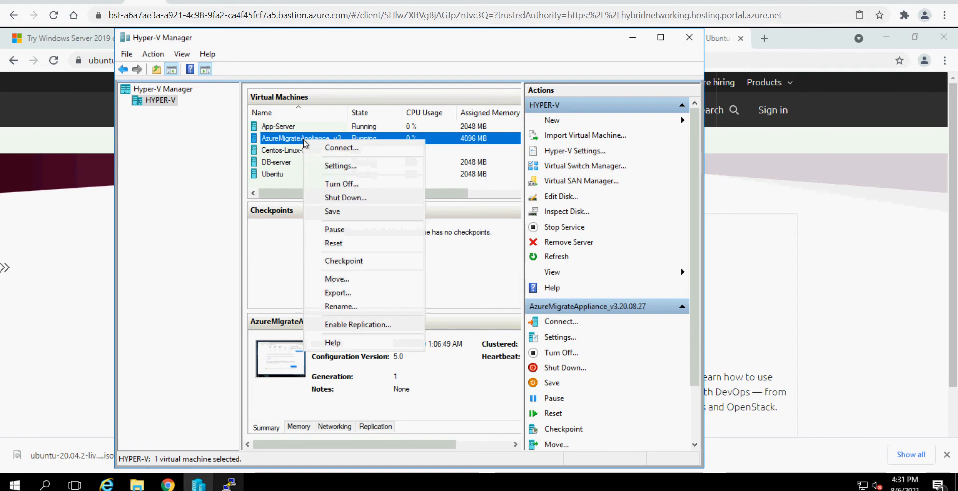
click(331, 148)
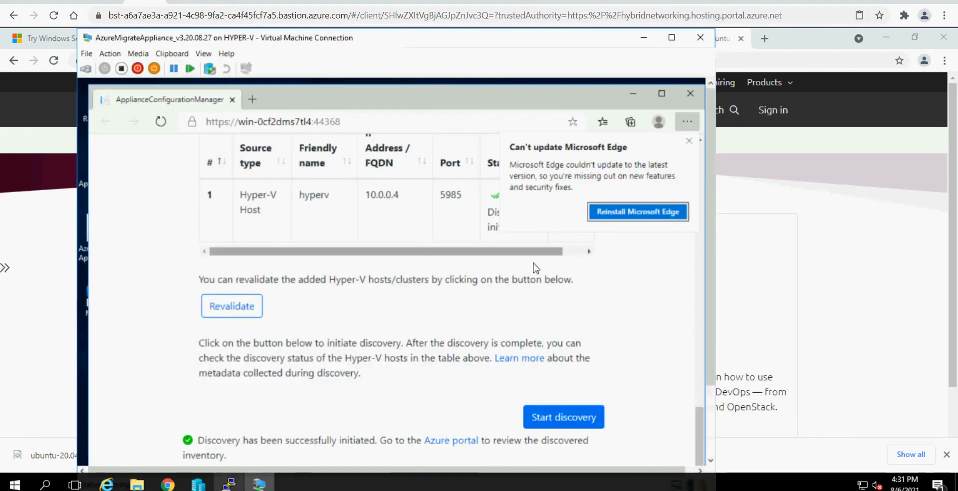
click(689, 141)
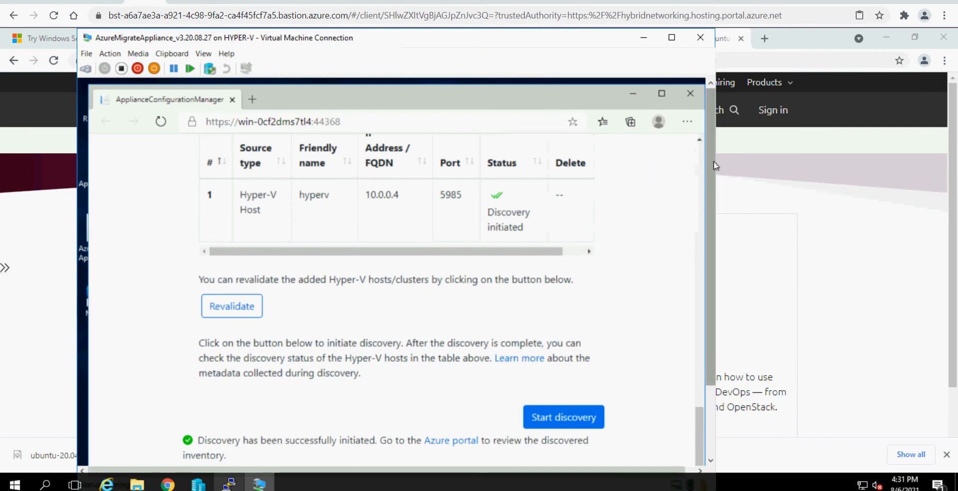
Review the appliance's prerequisite checks, Azure Migrate registration and Hyper-V host credentials in the configuration manager
scroll(702, 225, up, 5)
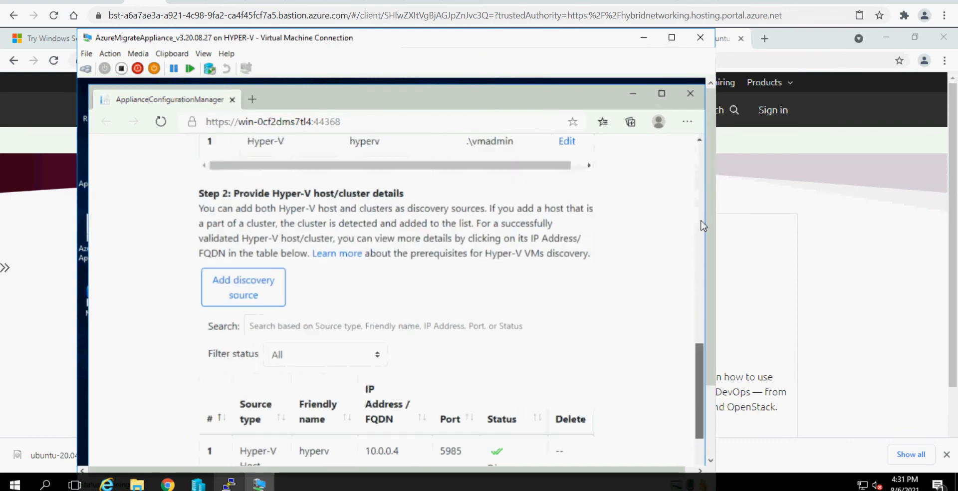
scroll(703, 226, up, 10)
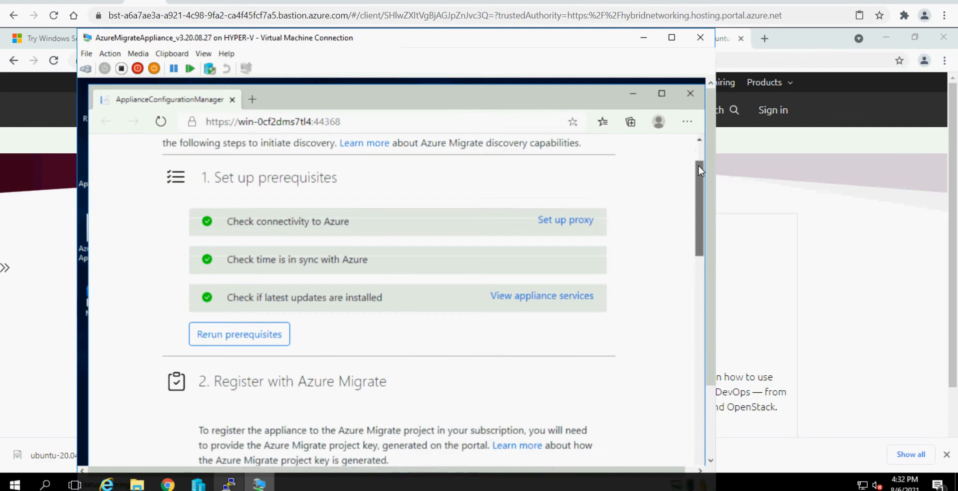
scroll(699, 170, up, 1)
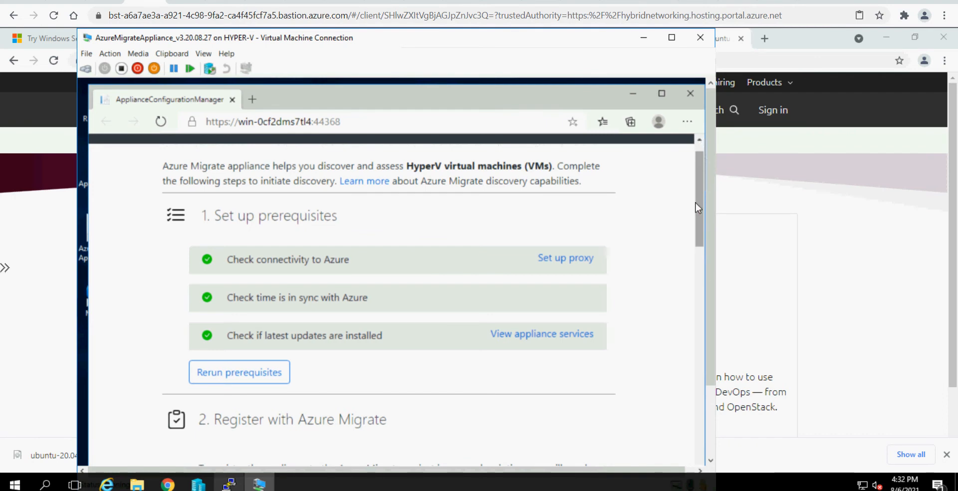
drag(696, 202, 694, 308)
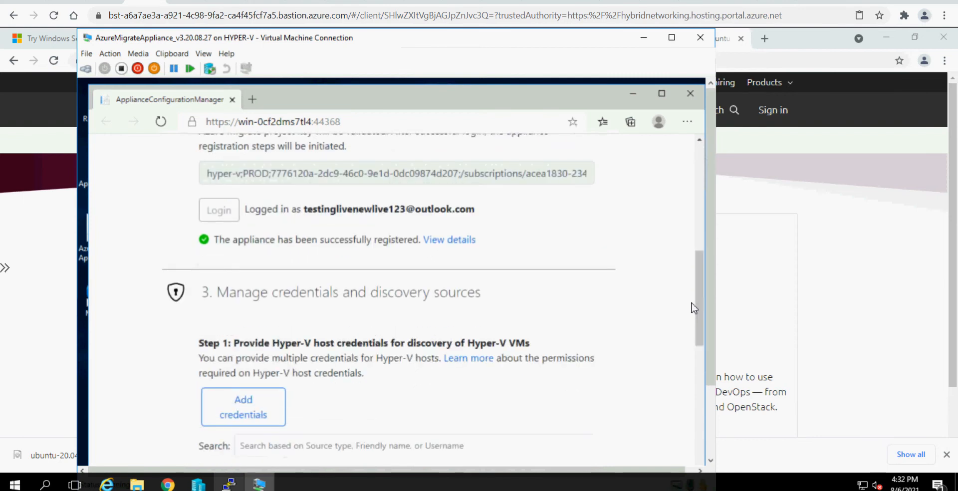
drag(698, 307, 699, 348)
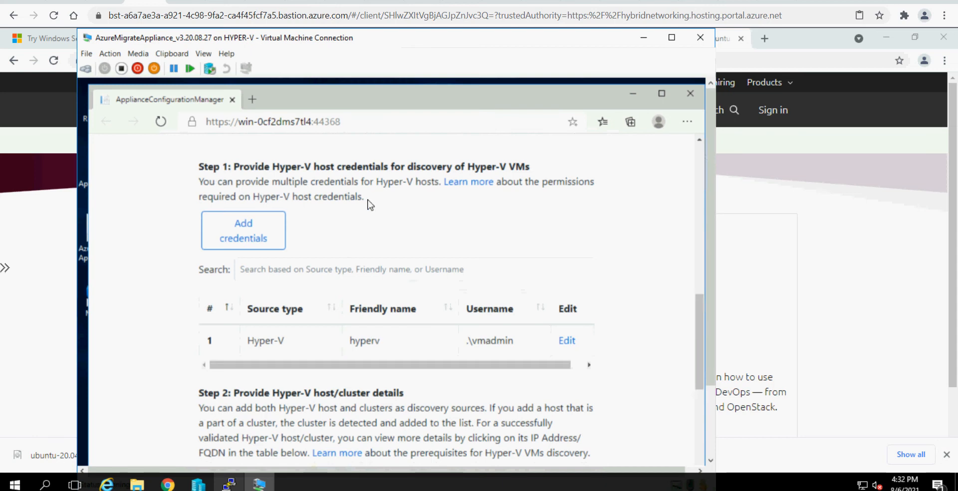
Check the Hyper-V host's discovery source entry and the discovery status, and close the appliance connection
drag(700, 307, 698, 419)
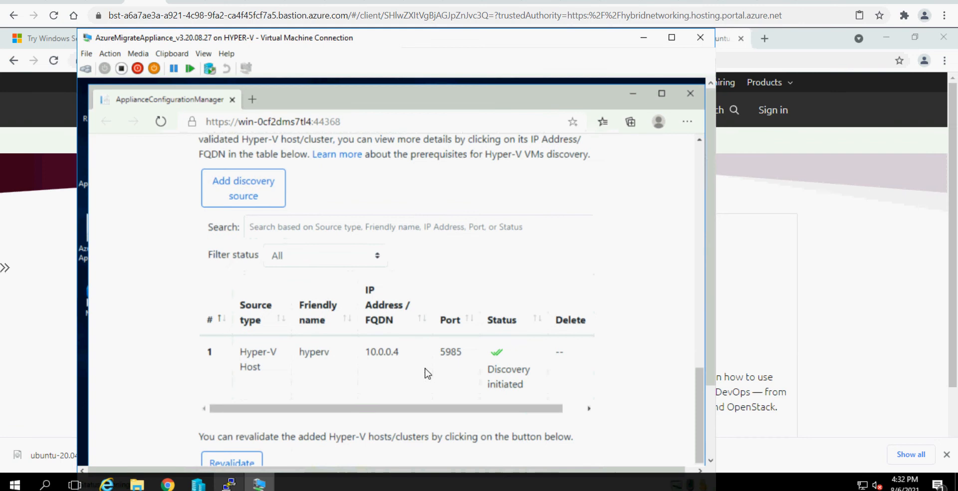
triple_click(493, 357)
click(513, 370)
drag(711, 370, 714, 422)
drag(700, 384, 701, 421)
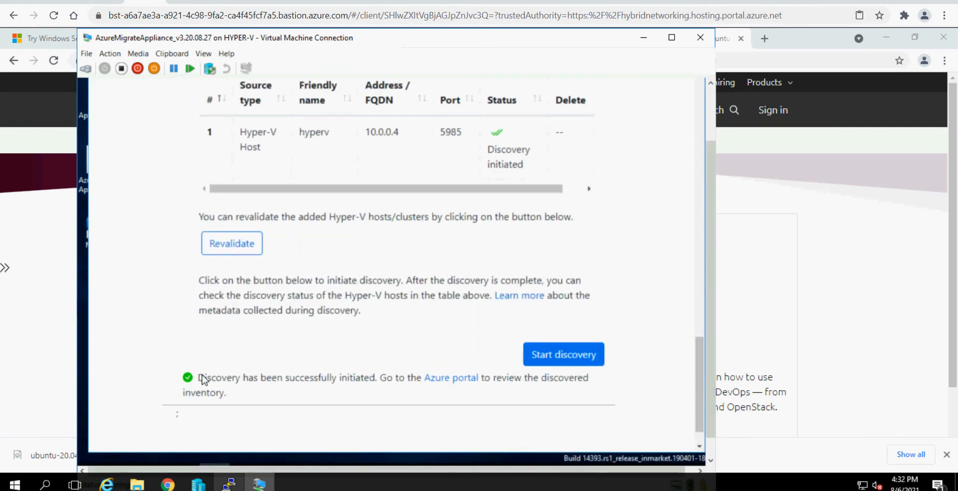
drag(233, 377, 197, 378)
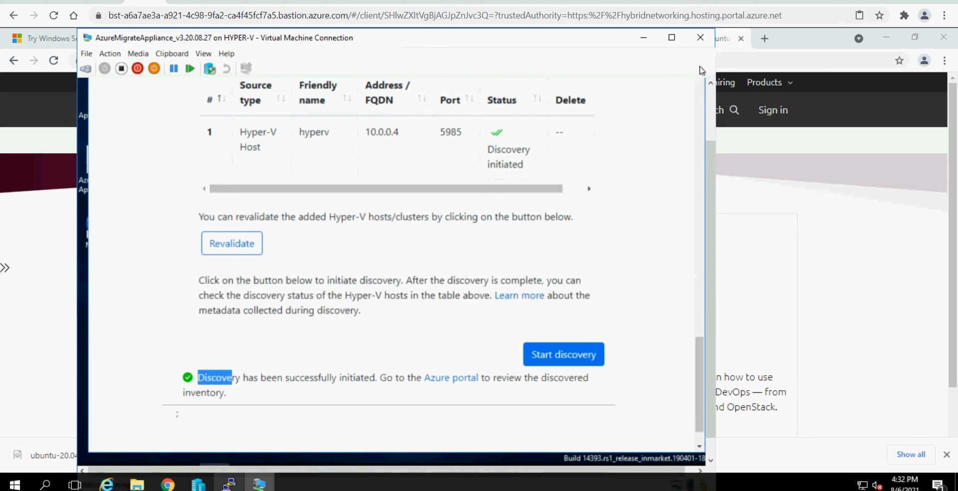
click(700, 37)
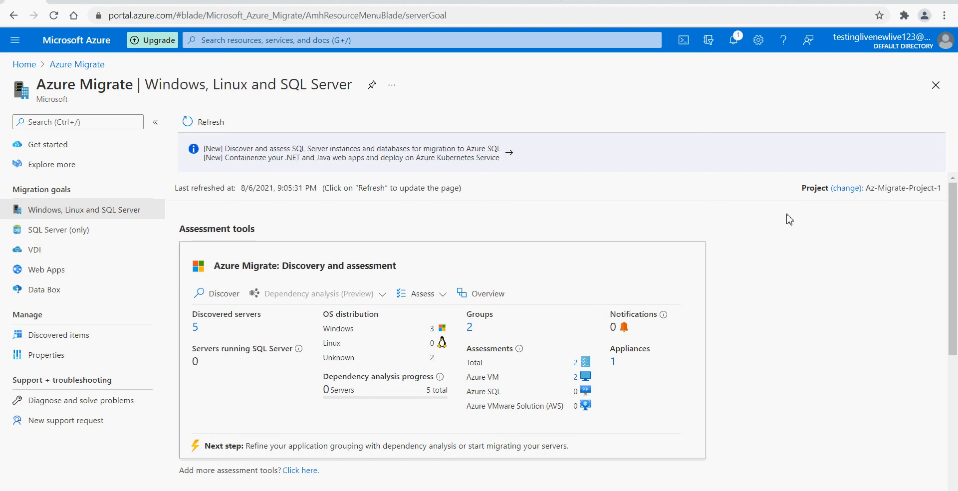
Open the discovered servers list from the Discovery and assessment tool of Az-Migrate-Project-1
triple_click(216, 230)
click(274, 237)
click(195, 329)
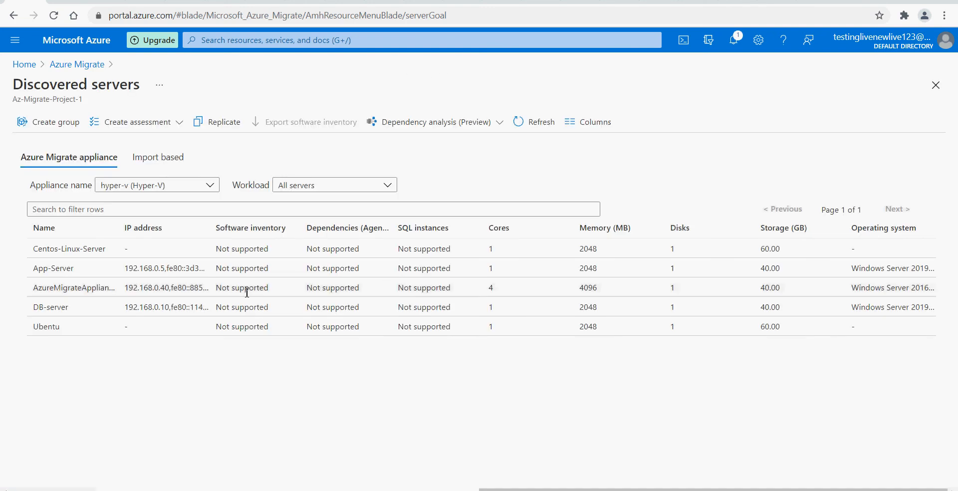
Examine the Centos-Linux-Server entry and the dependency mapping support of the discovered servers
triple_click(68, 245)
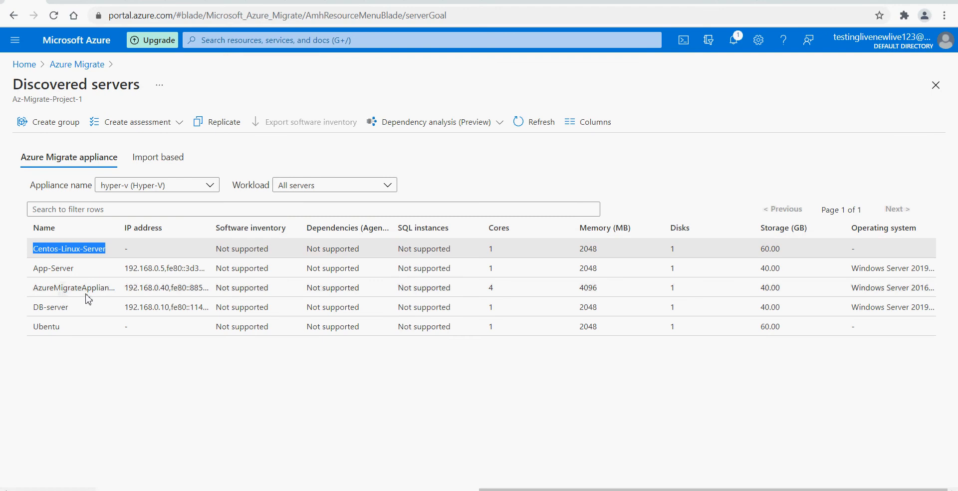
triple_click(338, 249)
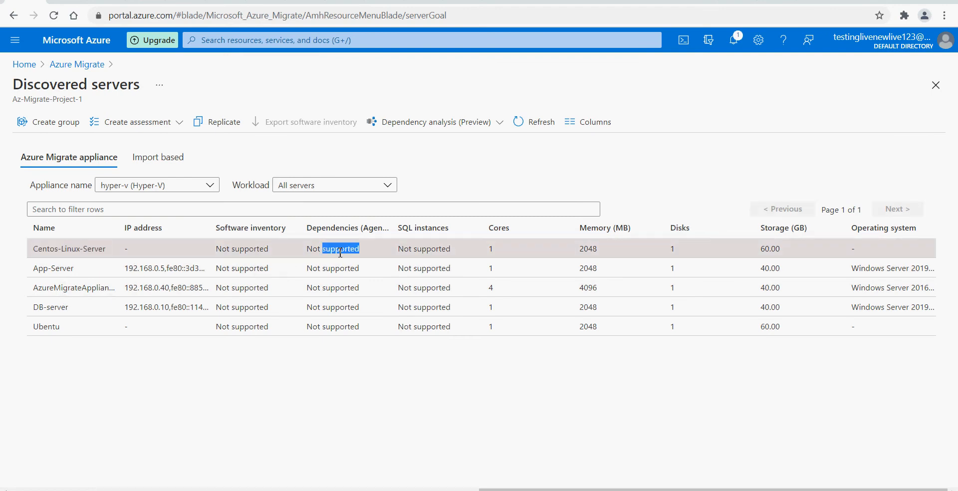
mouse_move(342, 288)
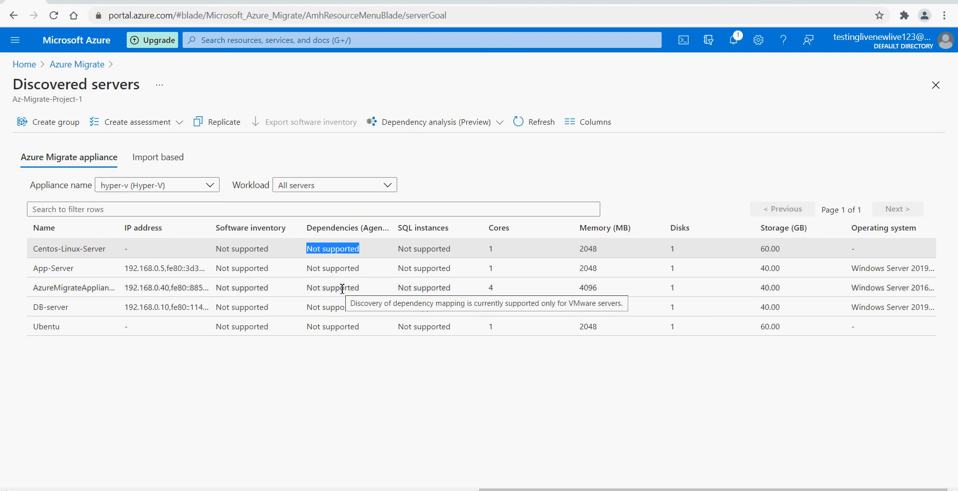
triple_click(76, 250)
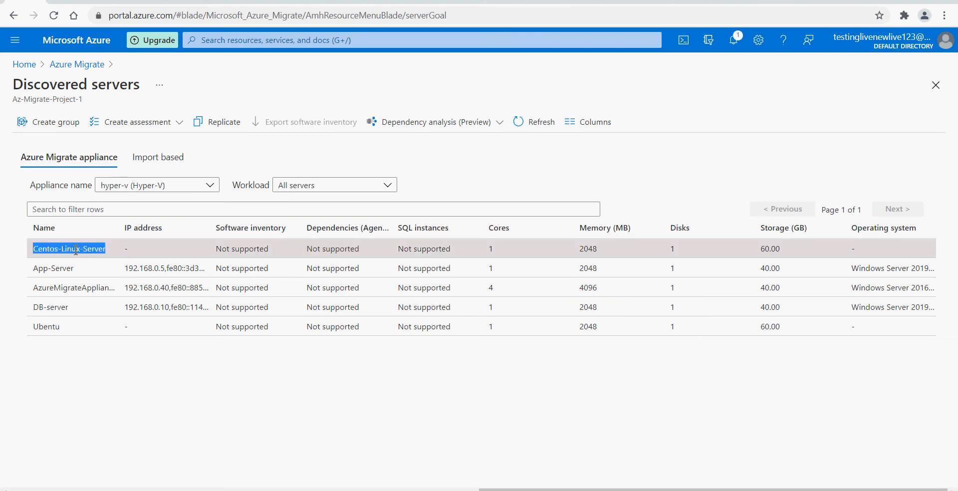
triple_click(75, 250)
double_click(76, 249)
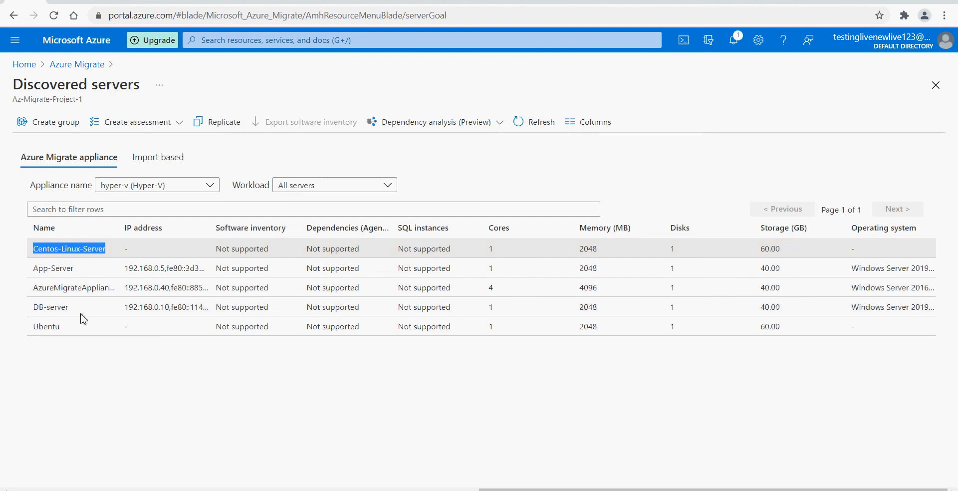
Examine the Ubentu, DB-server, App-Server and Azure Migrate appliance entries, including the DB-server's IP address
double_click(54, 328)
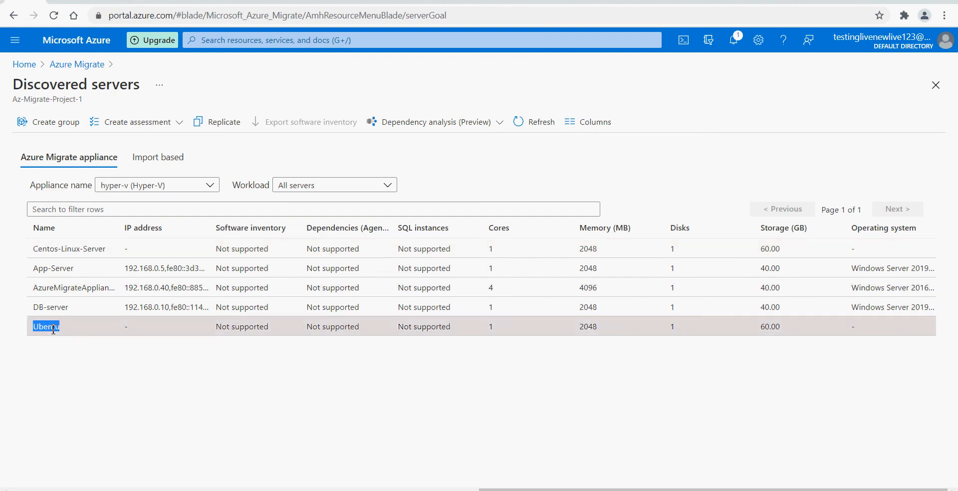
click(92, 348)
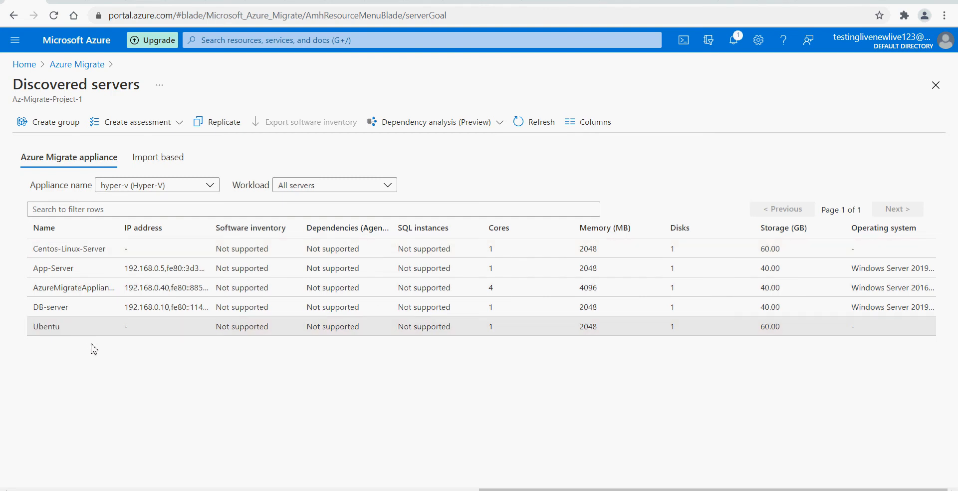
double_click(56, 312)
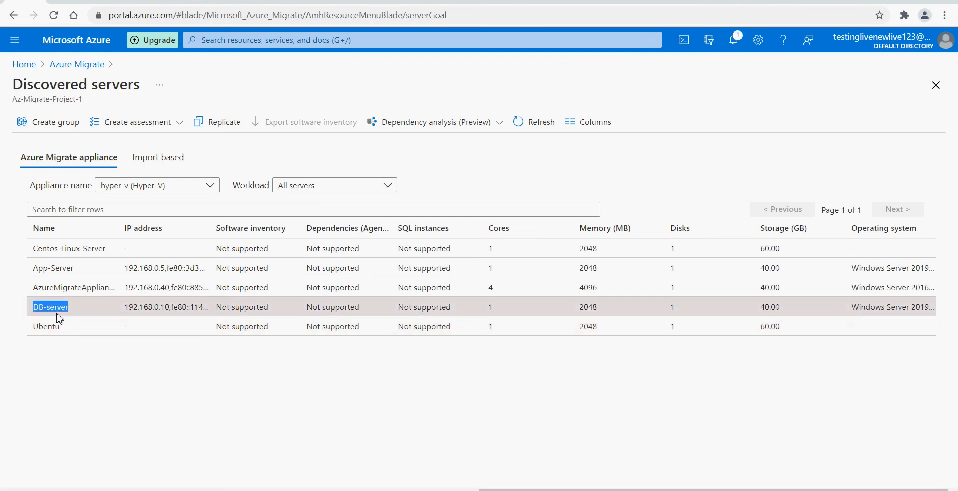
double_click(57, 268)
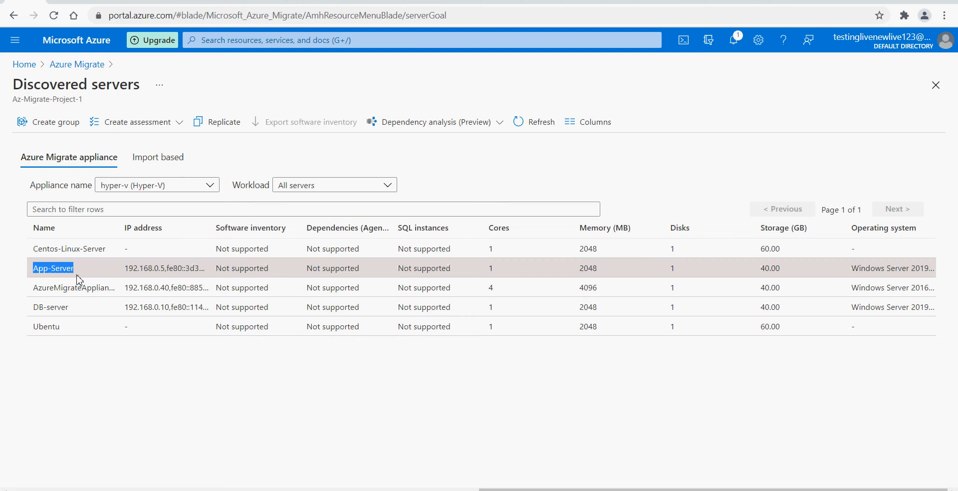
double_click(92, 289)
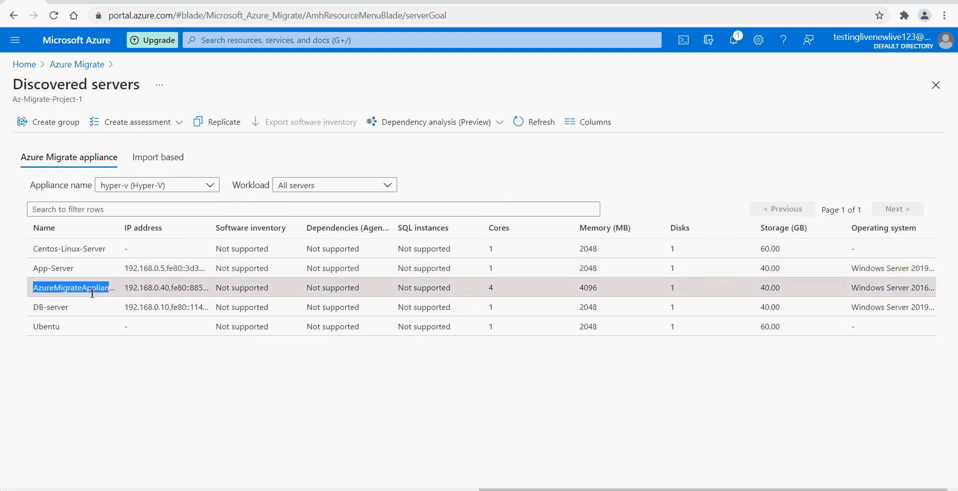
click(92, 343)
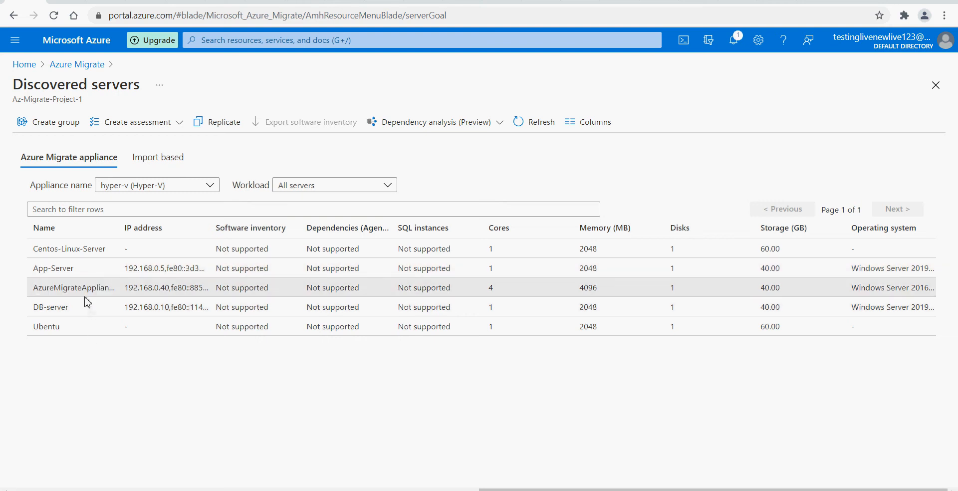
double_click(47, 326)
click(100, 351)
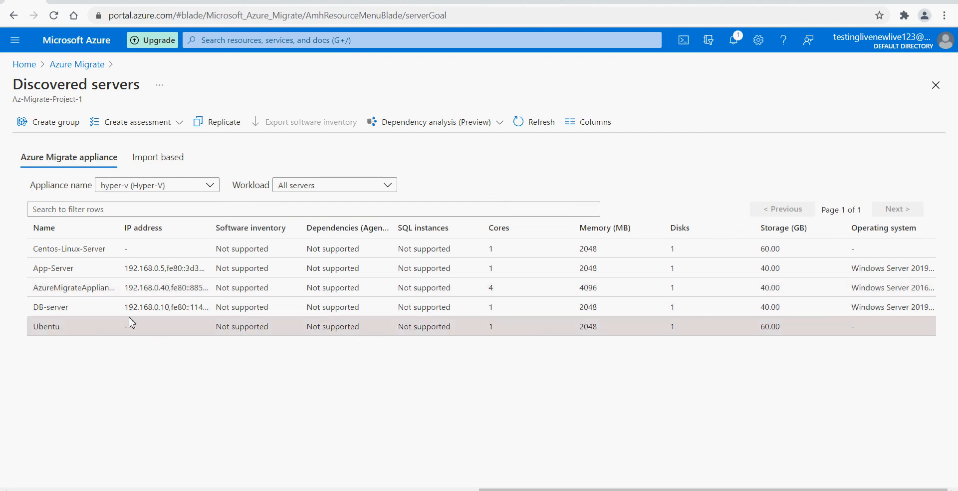
drag(125, 306, 169, 309)
click(137, 330)
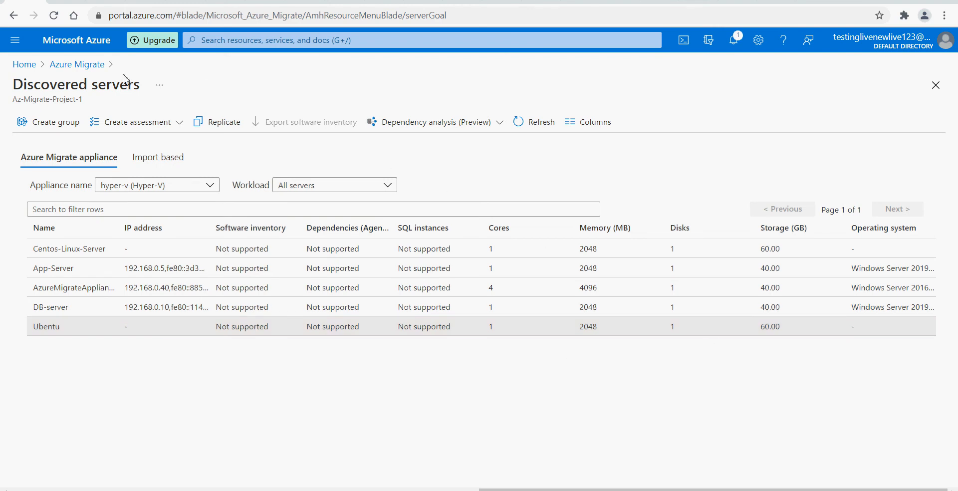
Return to the Azure Migrate project and open assesment4 from the Discovery and assessment tool's assessments
click(90, 65)
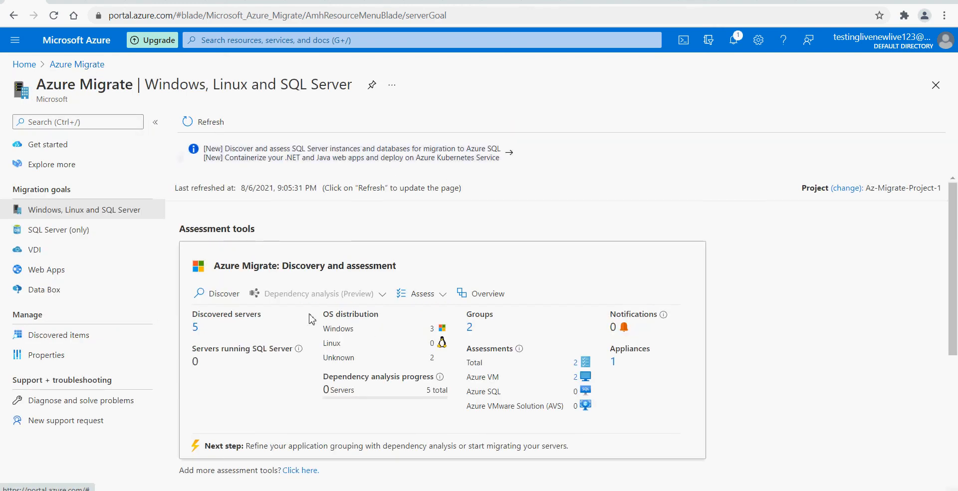
click(489, 294)
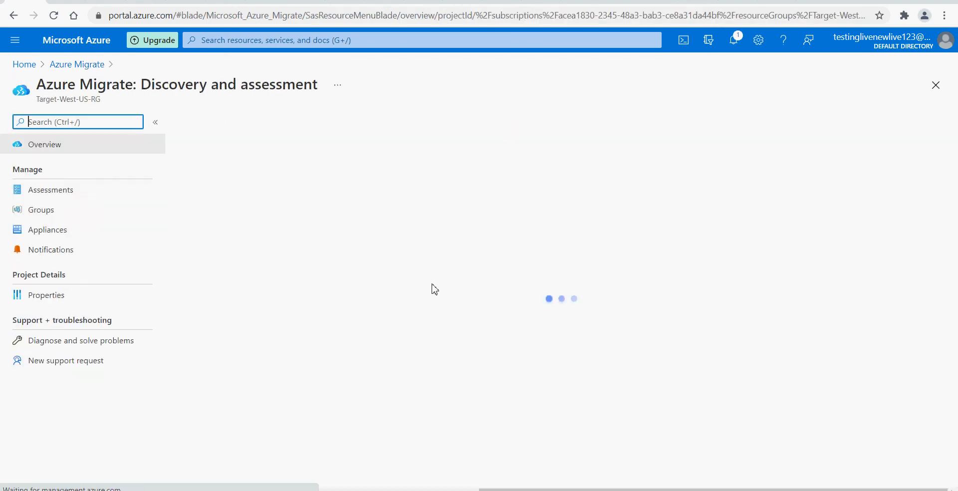
click(77, 200)
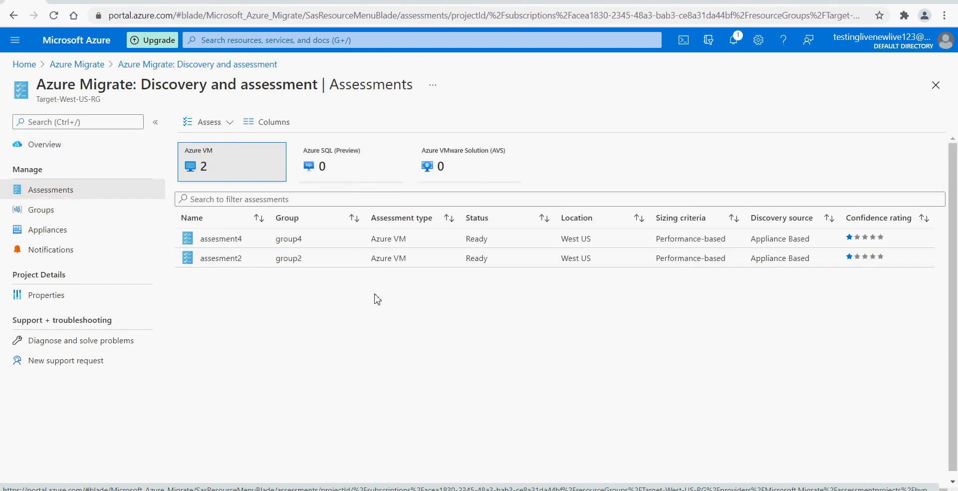
click(226, 239)
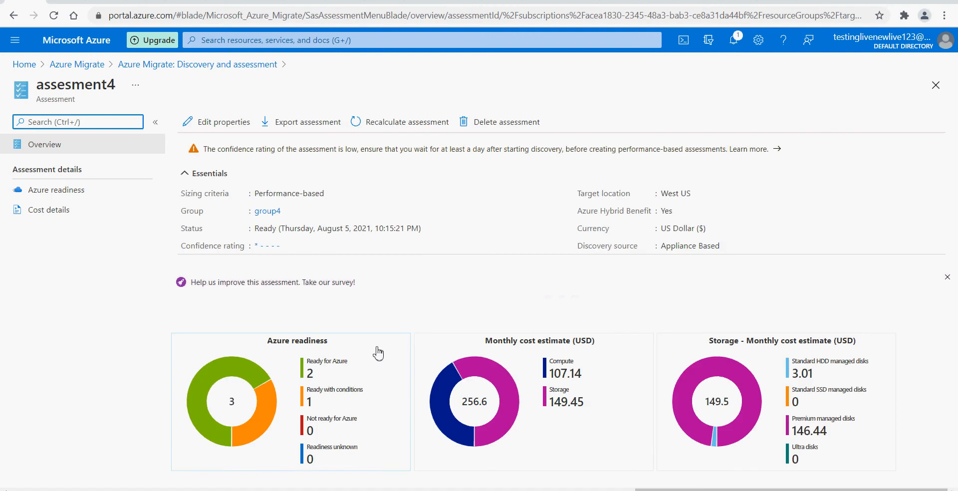
Open the properties of assesment4 for editing and inspect the available reserved capacity (compute) options
click(234, 124)
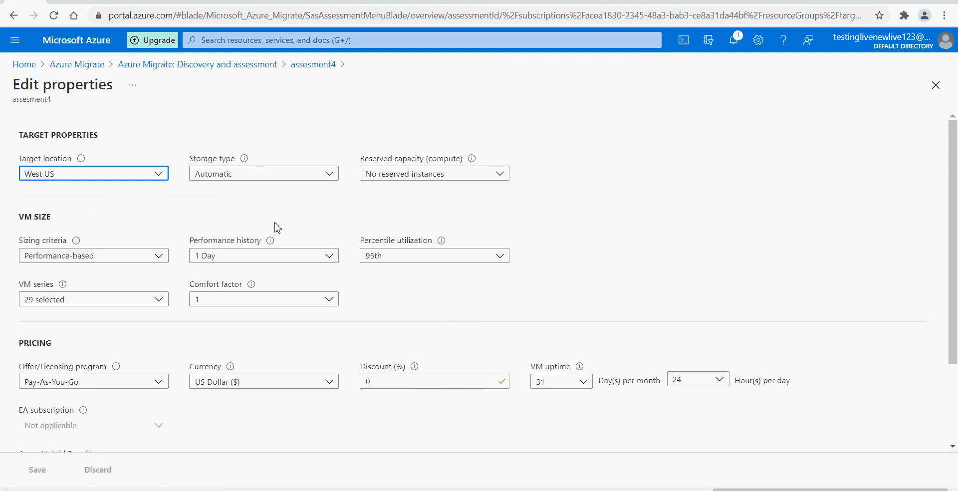
click(500, 180)
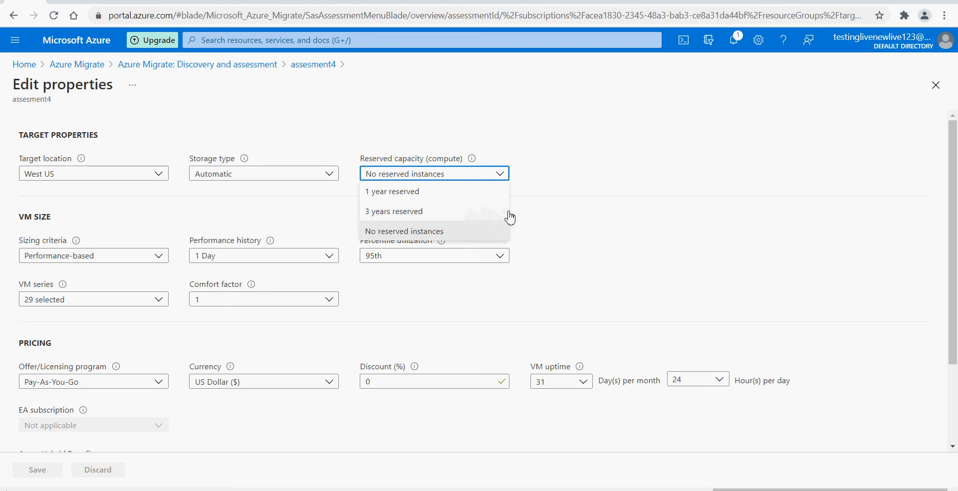
click(542, 222)
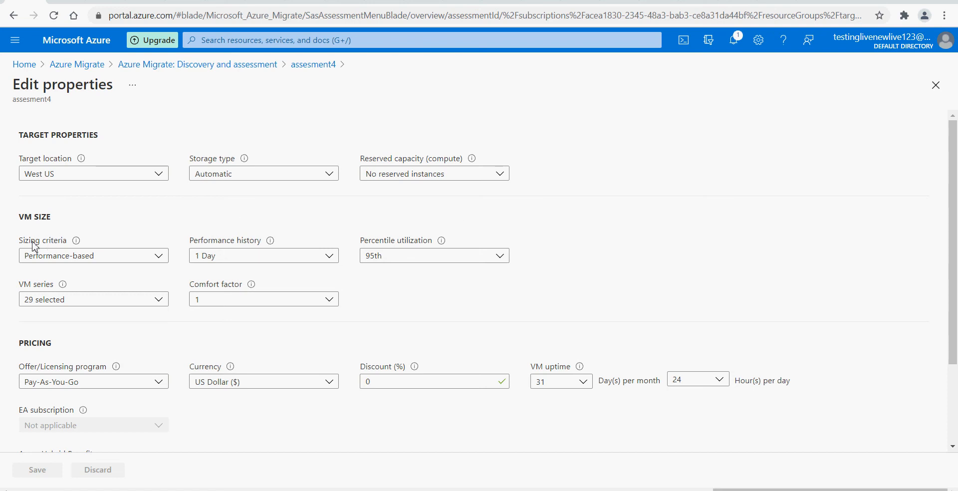
Inspect the sizing criteria options in the VM size properties of assesment4
click(158, 259)
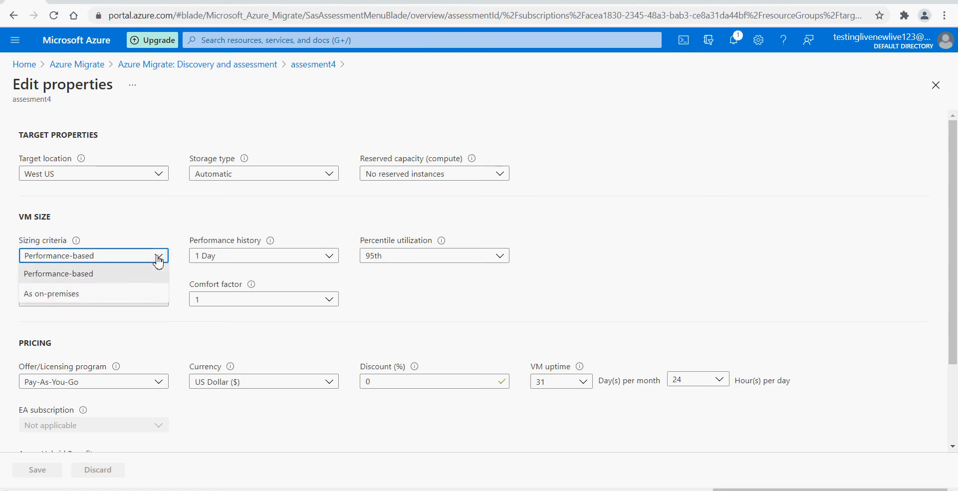
click(183, 230)
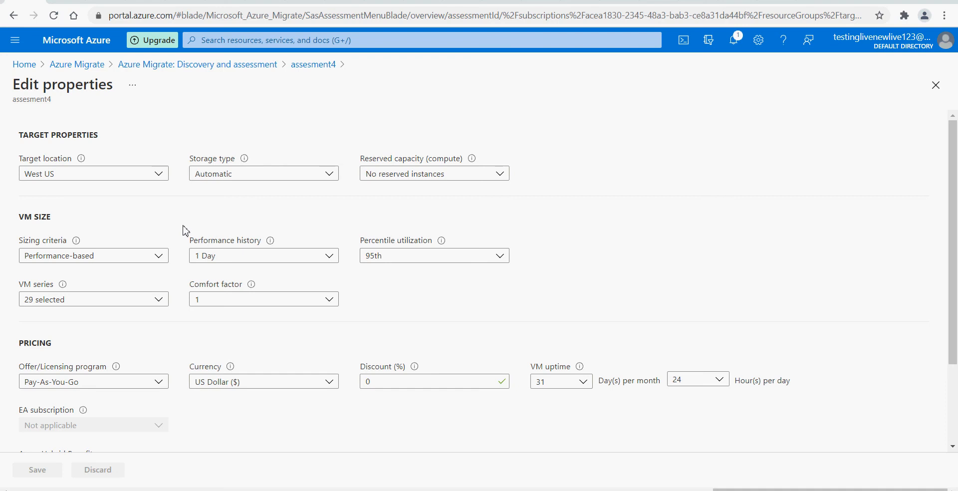
click(159, 258)
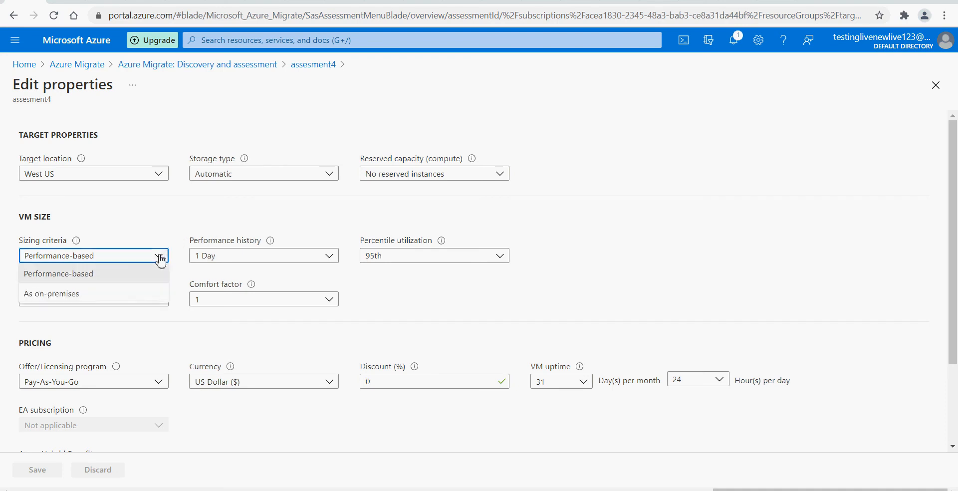
click(160, 237)
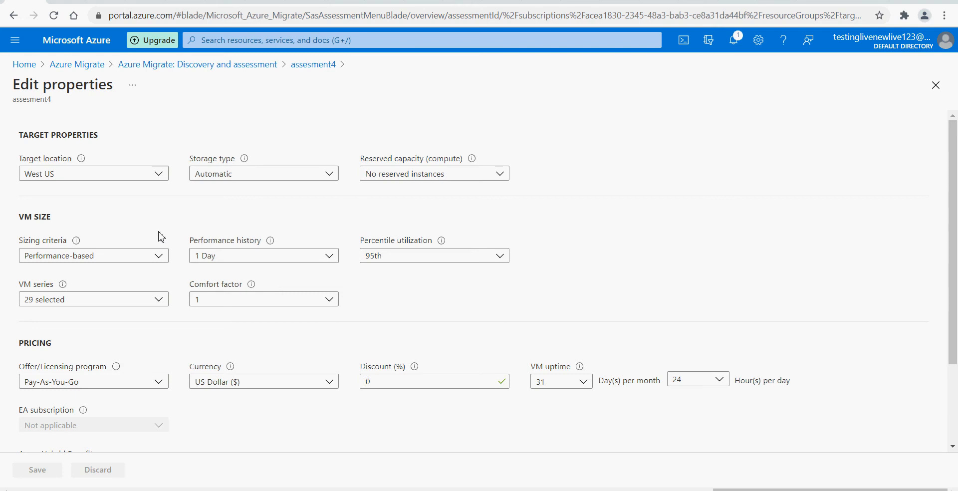
click(158, 257)
click(165, 219)
Try the As on-premises sizing criteria, and switch back to Performance-based
click(154, 255)
click(101, 295)
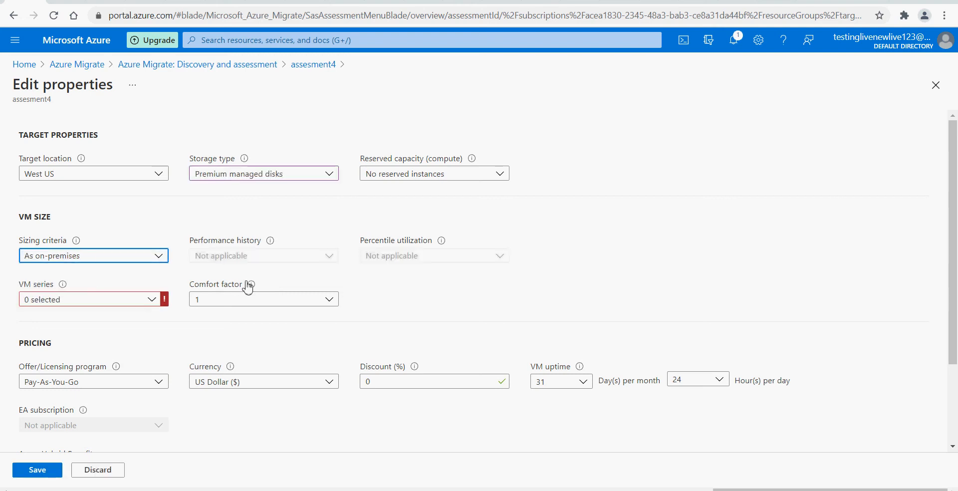
click(130, 257)
click(120, 276)
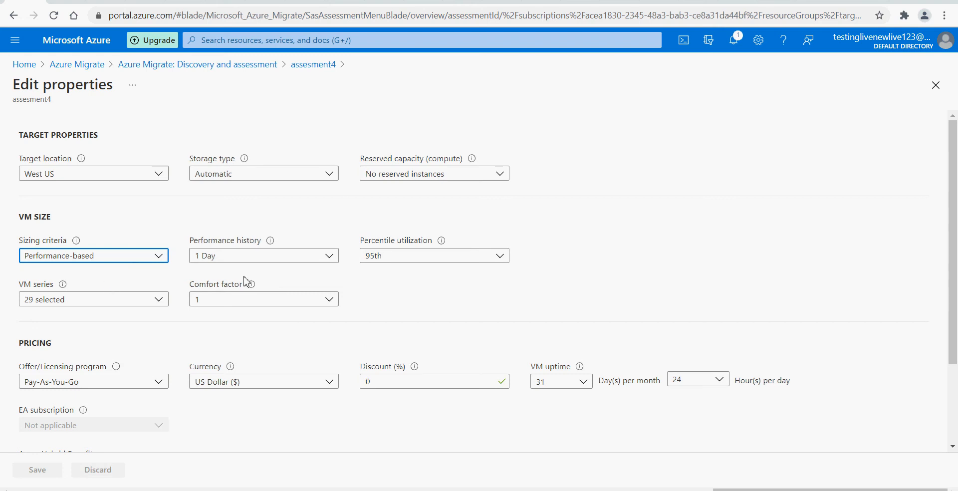
Set the performance history to 1 Week and inspect the percentile utilization options
click(331, 260)
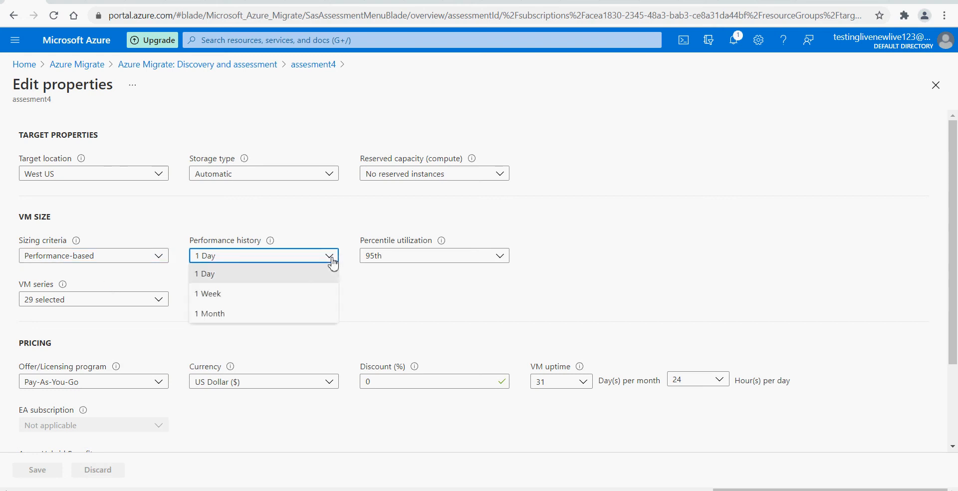
click(298, 295)
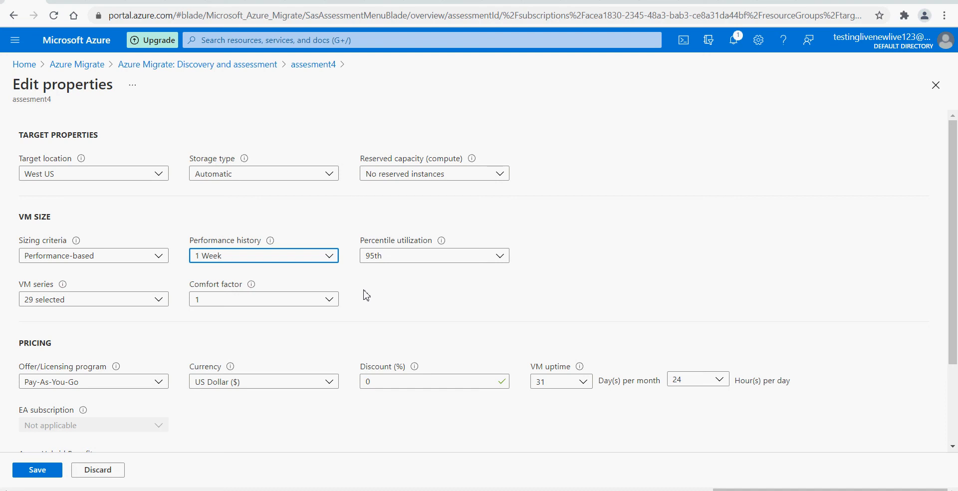
click(408, 261)
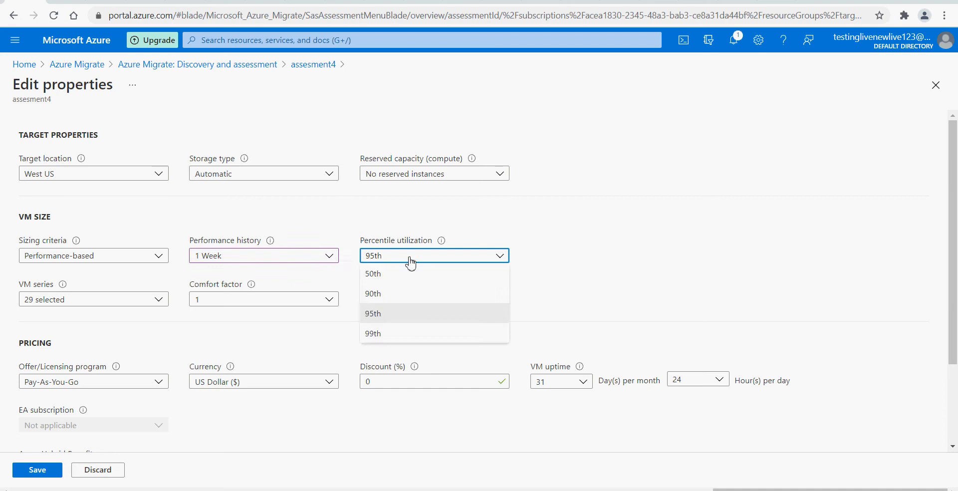
click(410, 262)
Inspect the selectable VM series and the comfort factor options for the assessment
click(153, 303)
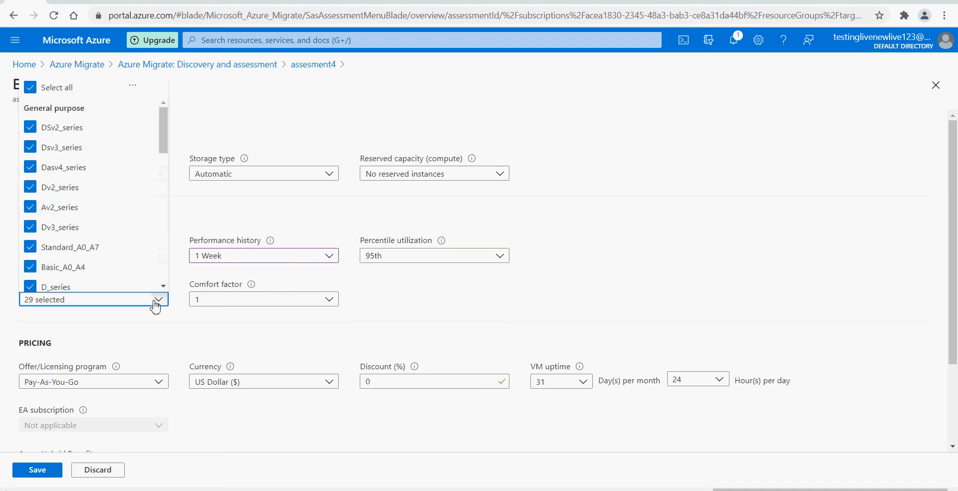
scroll(113, 263, down, 3)
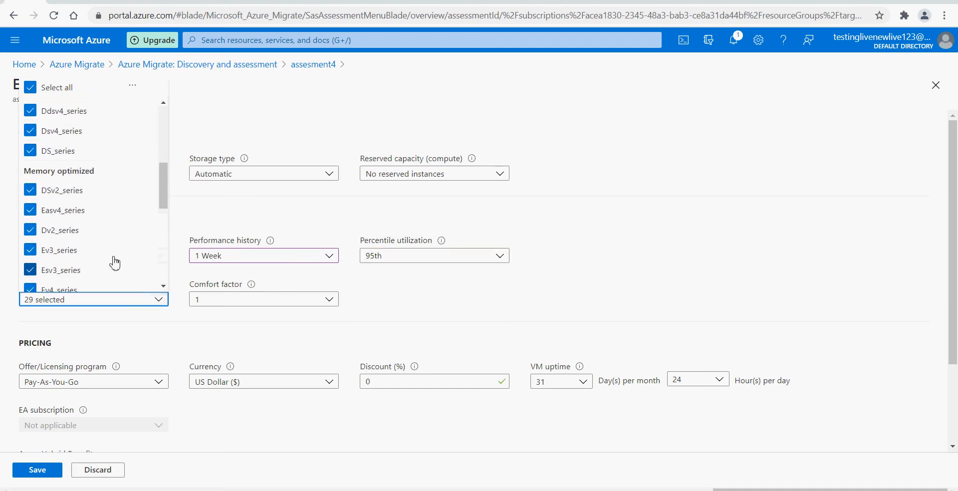
scroll(113, 263, up, 3)
click(376, 289)
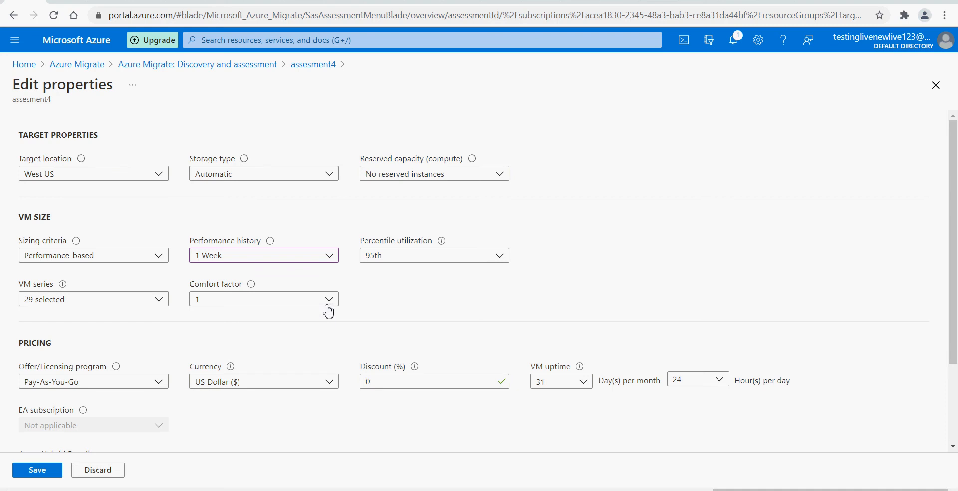
mouse_move(253, 287)
click(331, 302)
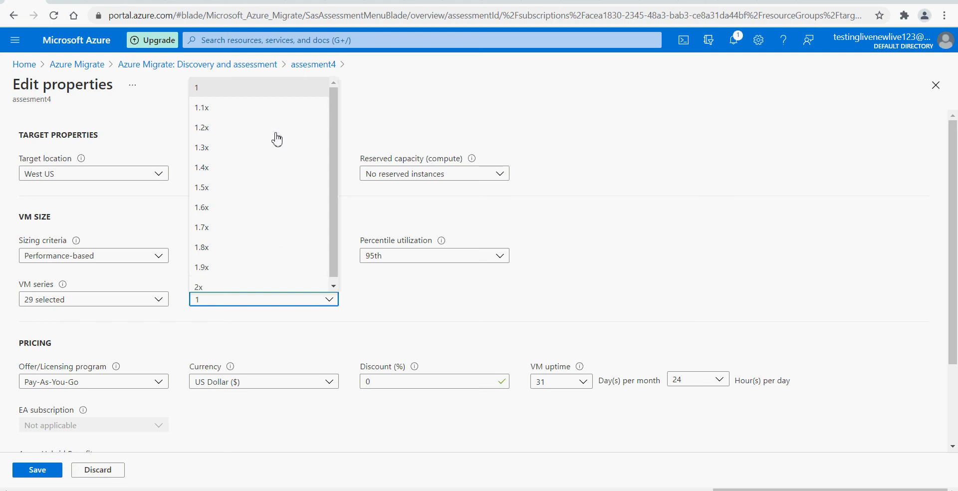
click(382, 299)
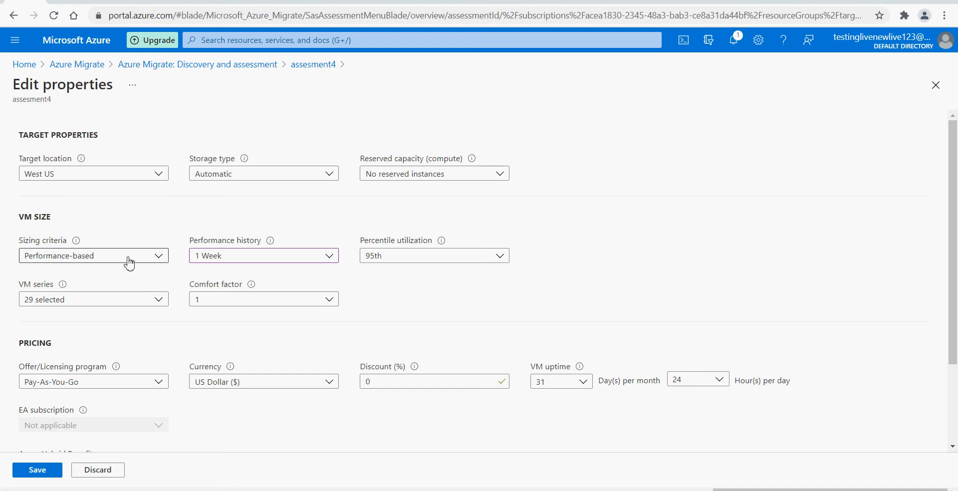
Inspect the offer/licensing program and currency options in the assessment's pricing properties
scroll(149, 315, down, 2)
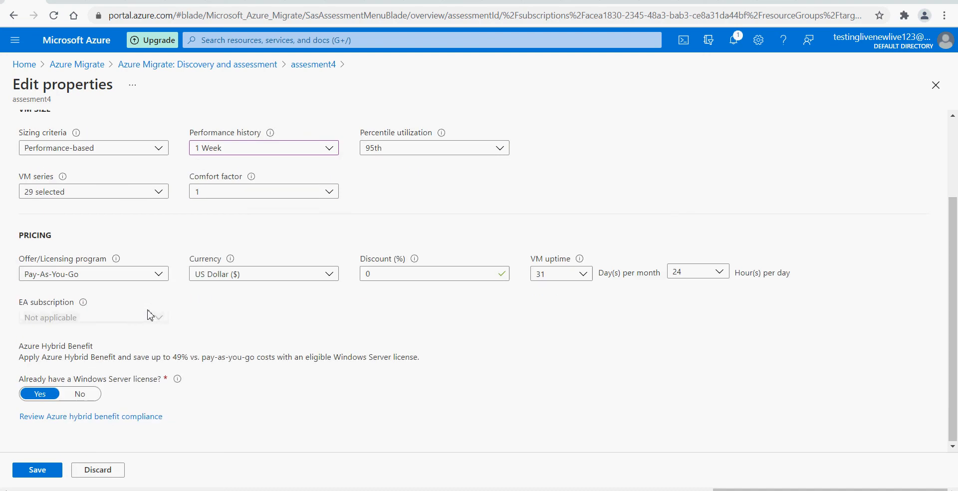
click(159, 278)
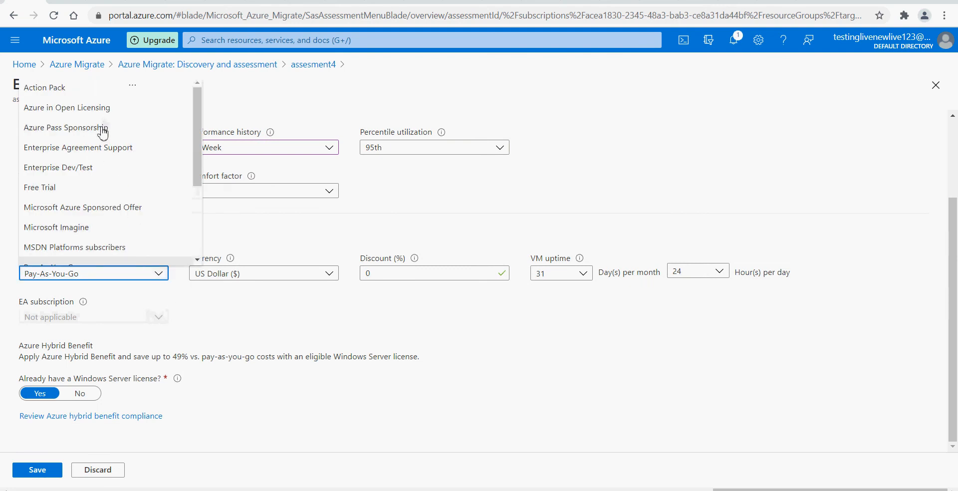
scroll(107, 240, down, 3)
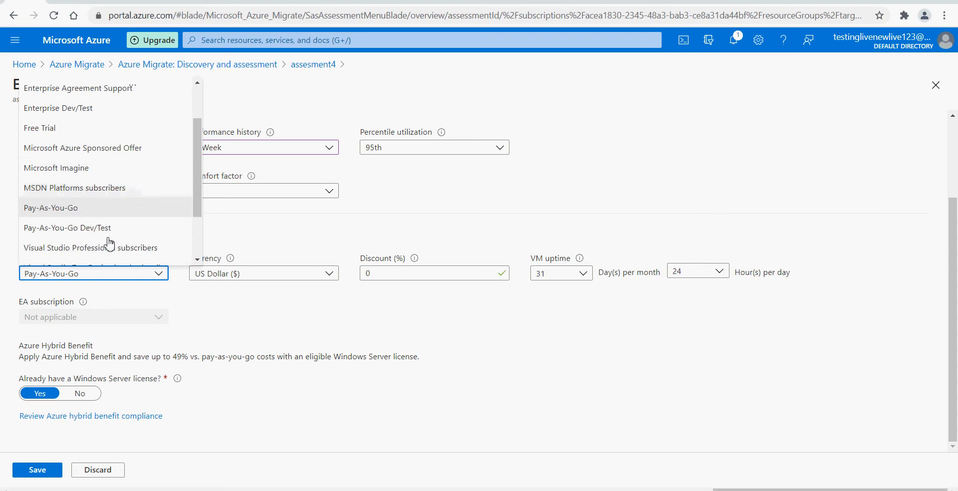
scroll(121, 231, down, 1)
scroll(121, 230, up, 5)
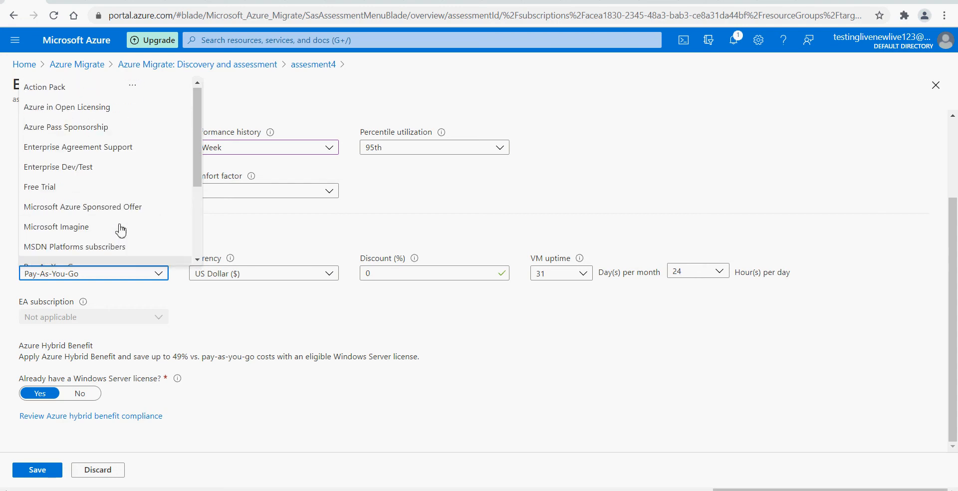
click(231, 231)
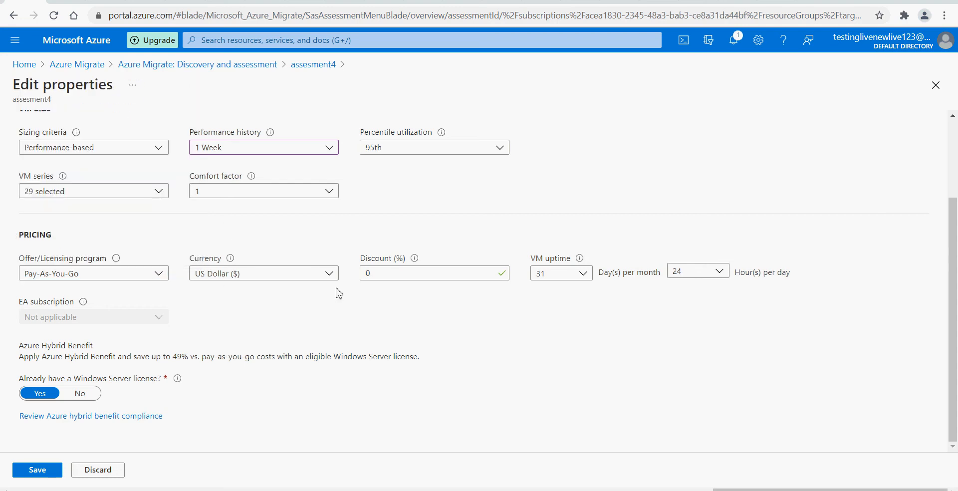
click(331, 274)
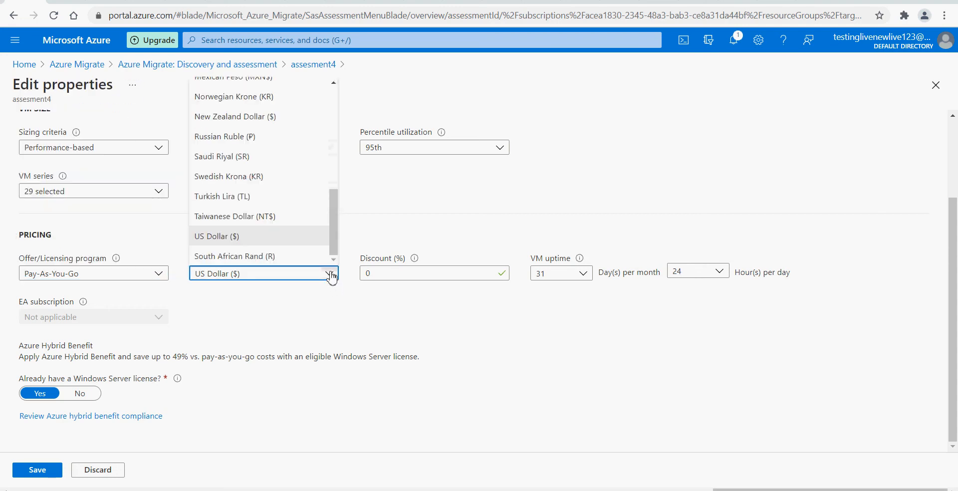
click(323, 318)
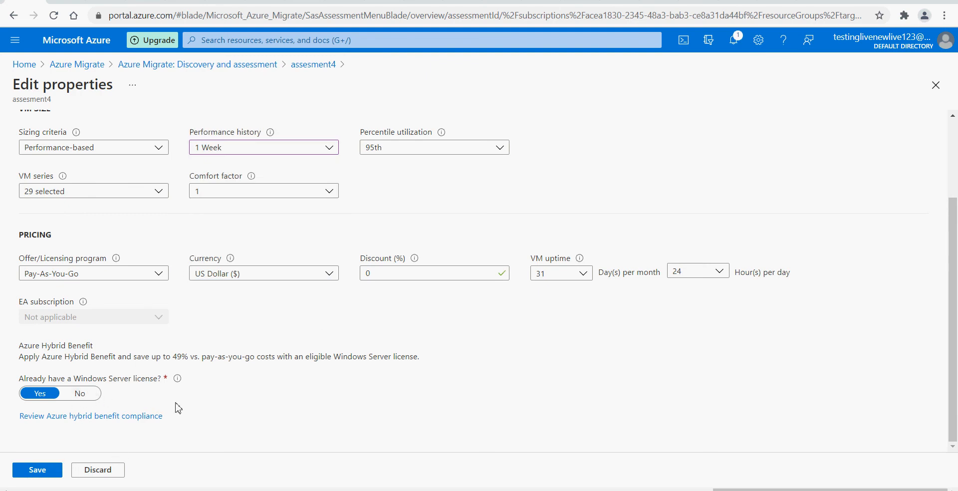
Leave the properties of assesment4 without saving and examine its Azure readiness VM sizes and cost details
scroll(178, 409, up, 2)
click(315, 65)
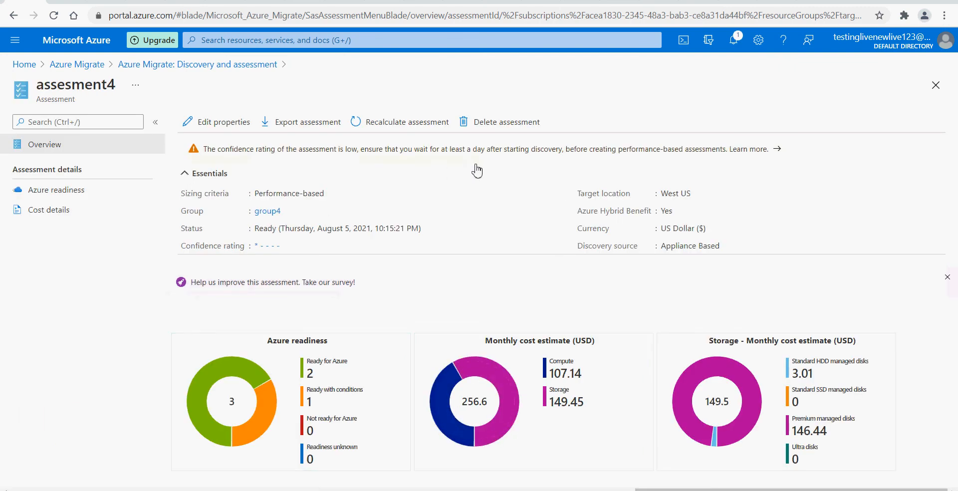
click(47, 195)
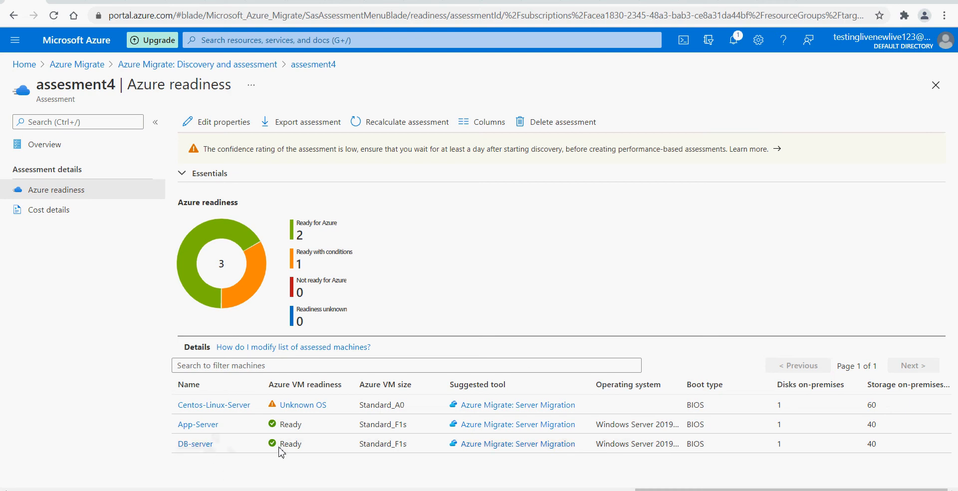
double_click(376, 424)
double_click(381, 443)
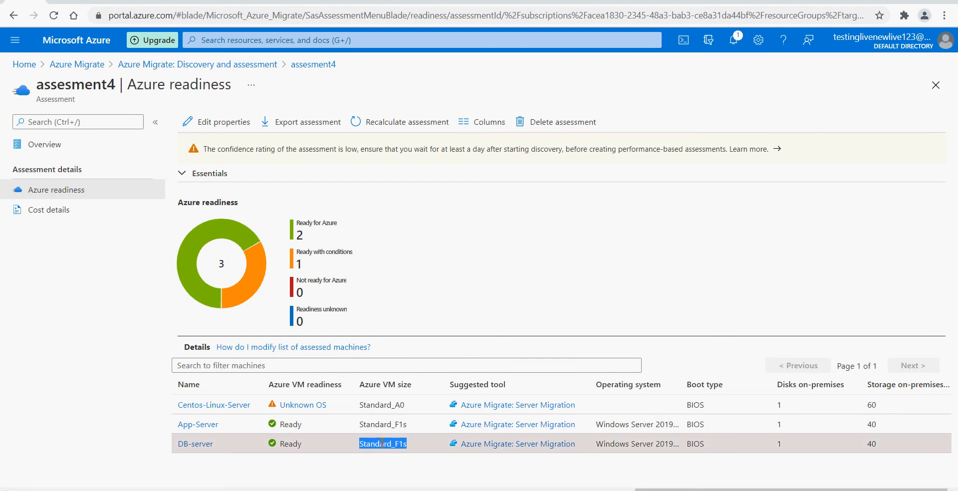
double_click(382, 424)
double_click(389, 405)
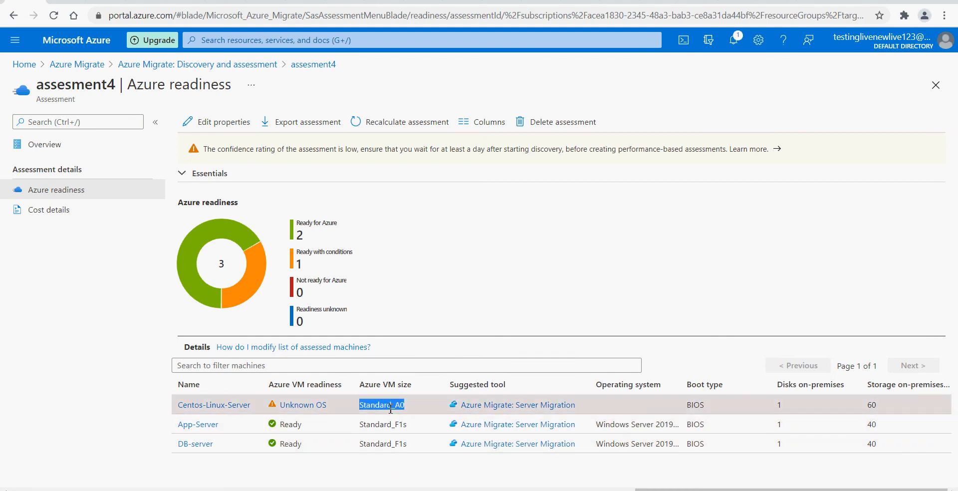
double_click(391, 408)
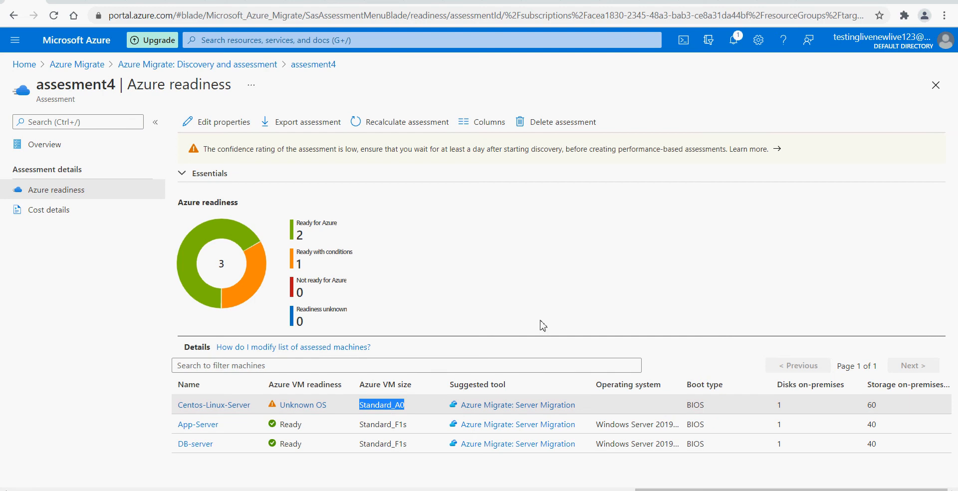
click(63, 211)
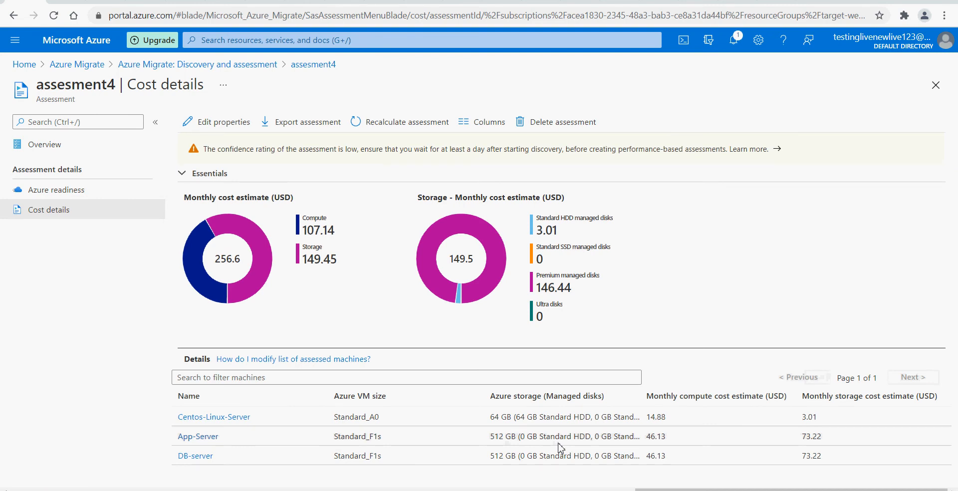
Open group4 from the Discovery and assessment tool's groups and show the full agent-based dependencies column of its machines
click(253, 65)
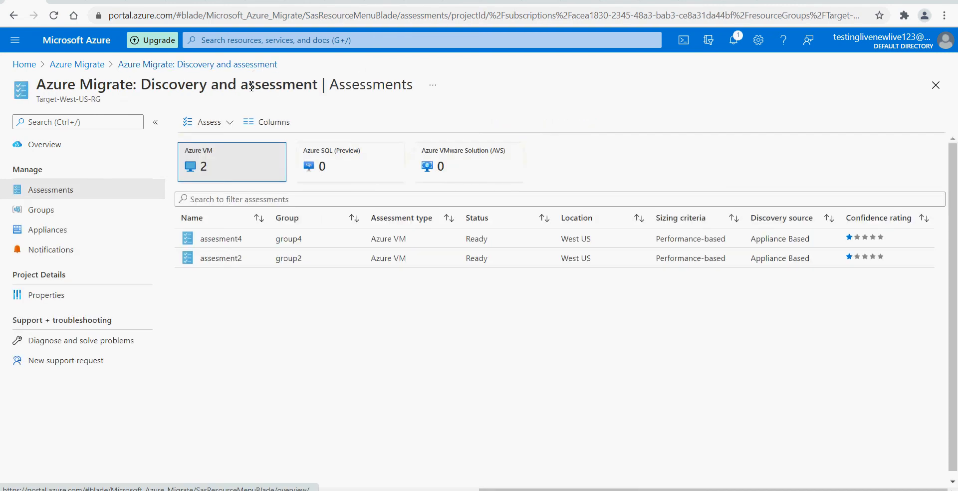
click(83, 215)
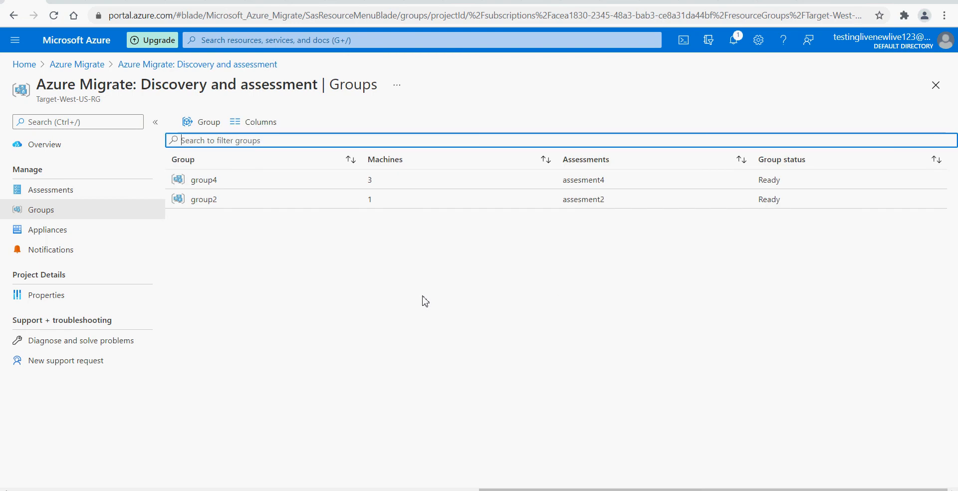
click(225, 182)
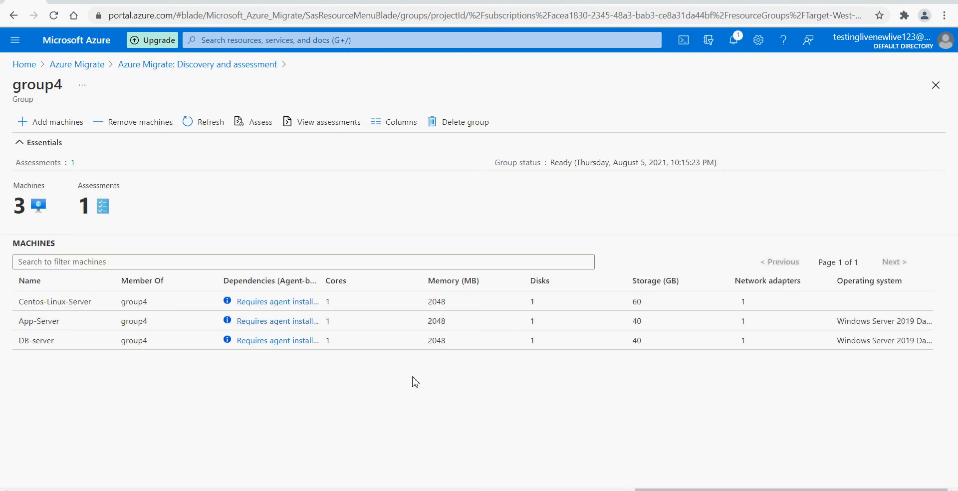
drag(320, 283, 417, 292)
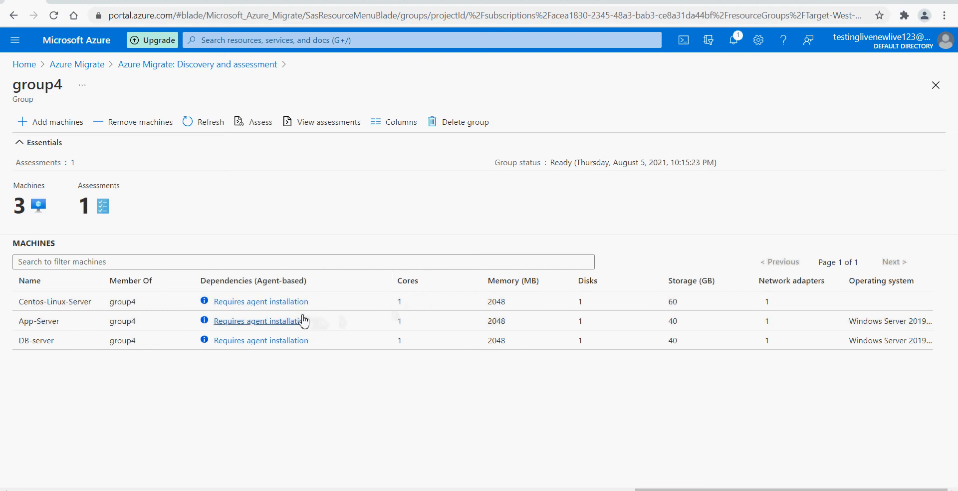
Open the agent installation requirements for App-Server from group4's agent-based dependencies
click(265, 322)
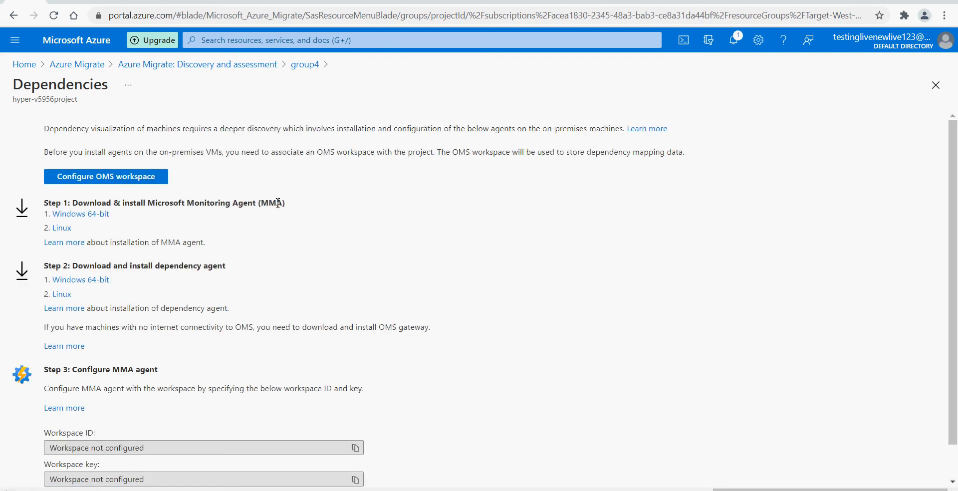
click(302, 65)
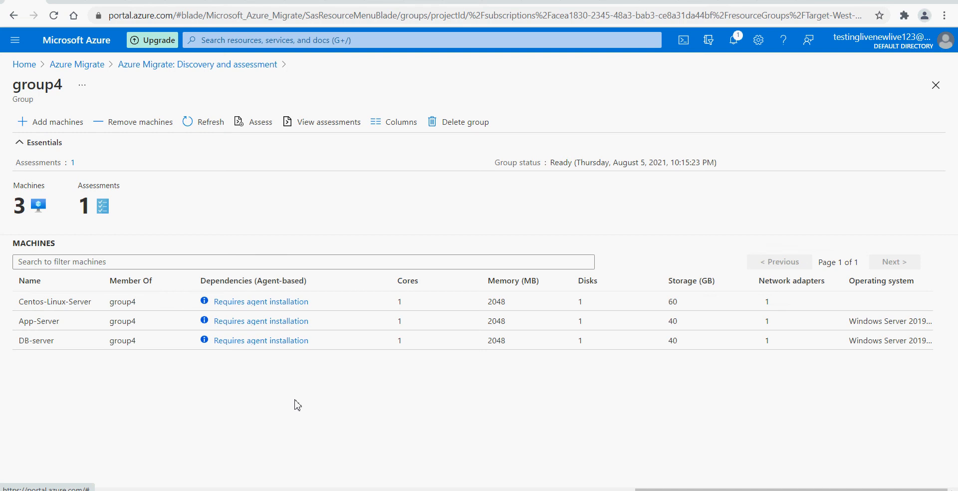
click(273, 325)
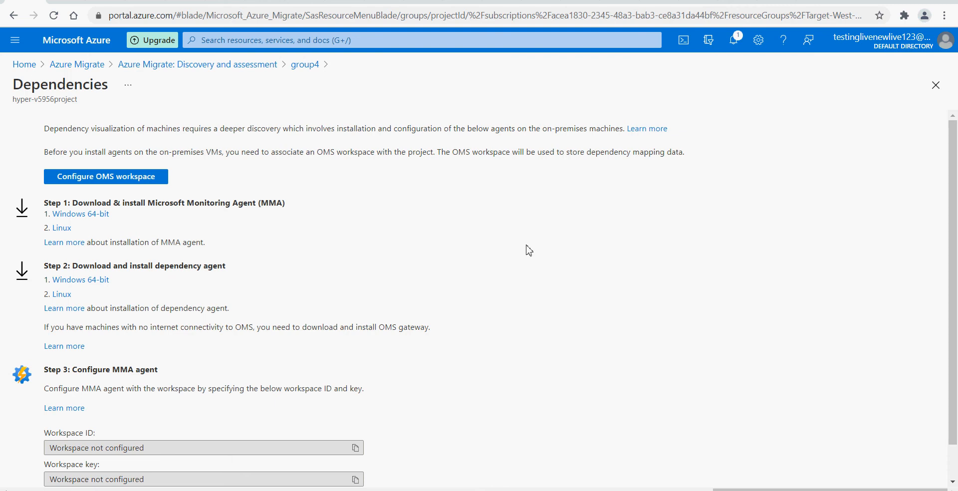
Configure a new OMS workspace named workshop1 in West Europe for the project
click(128, 180)
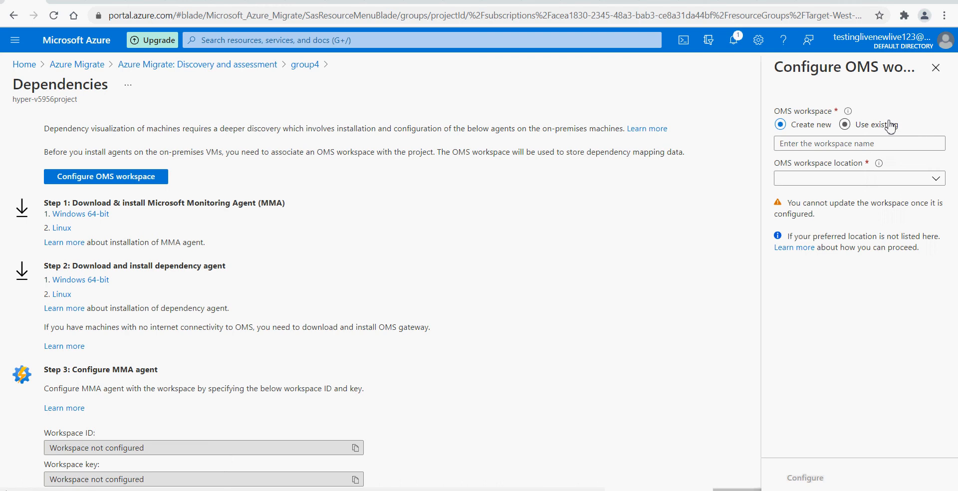
click(848, 145)
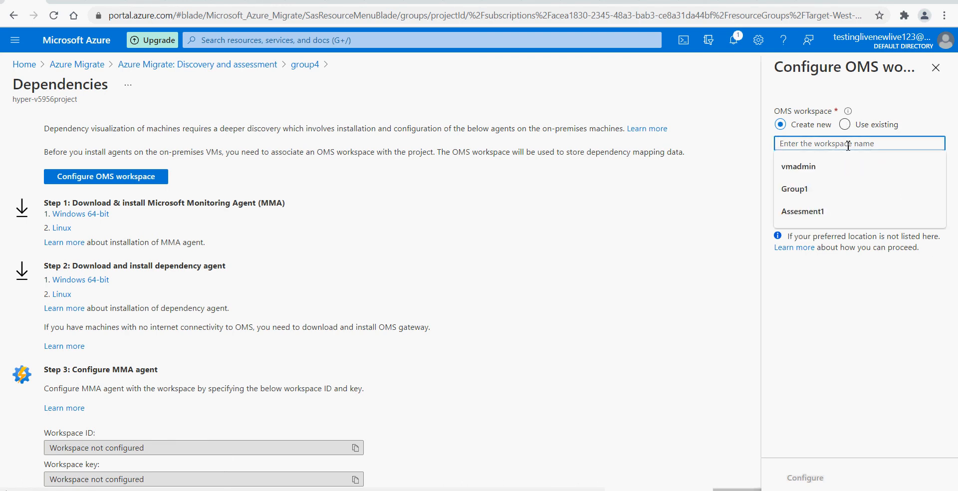
text(workshop)
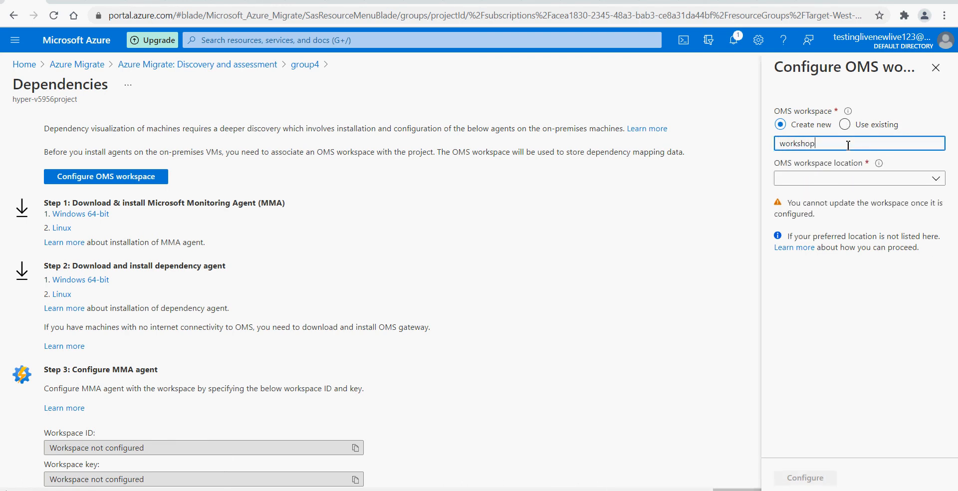
text(1)
click(843, 179)
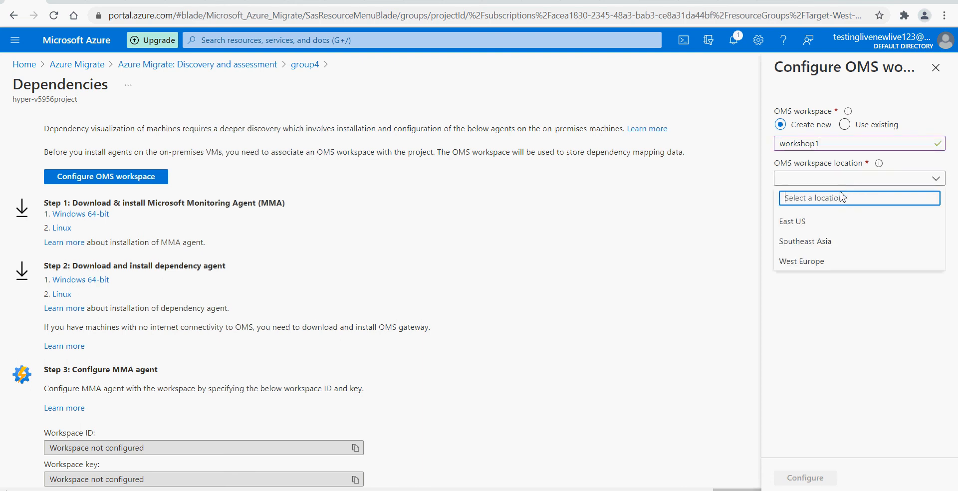
click(819, 261)
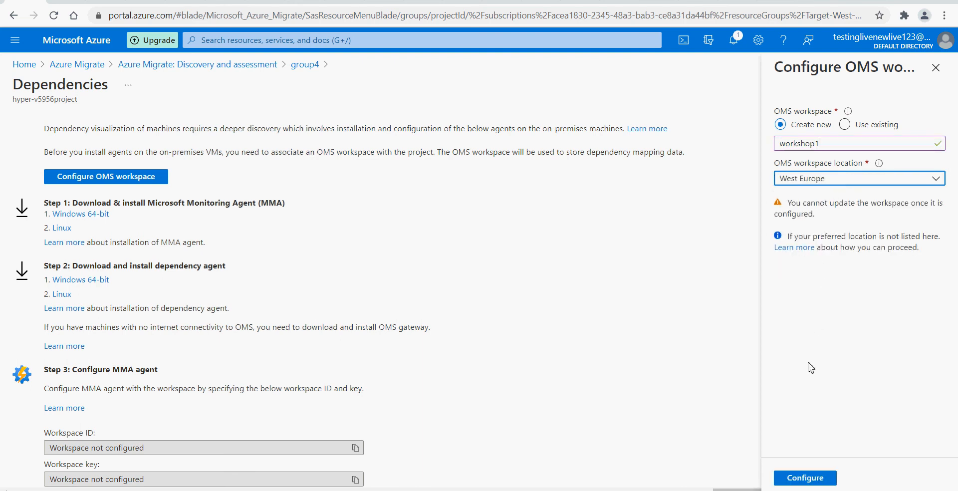
click(804, 479)
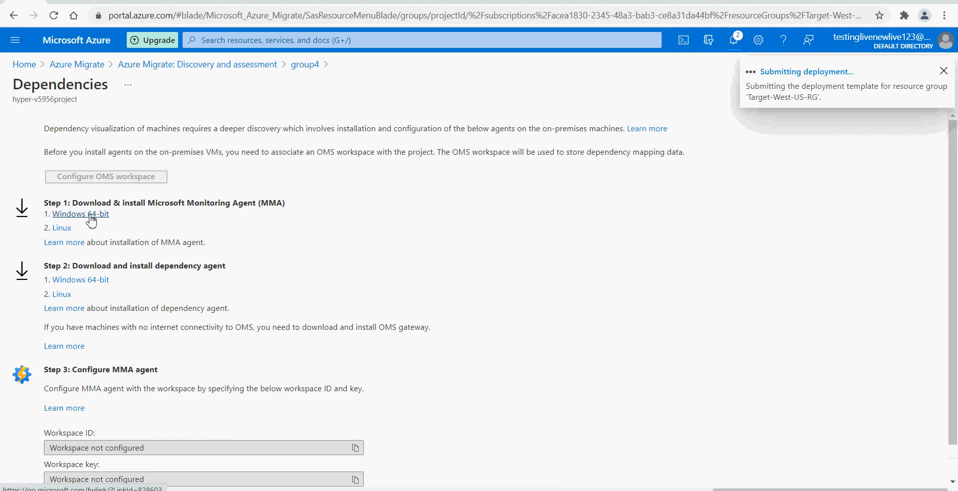
Copy the Windows 64-bit Microsoft Monitoring Agent download link and switch to Hyper-V Manager to connect to the App-Server virtual machine
right_click(92, 220)
click(128, 294)
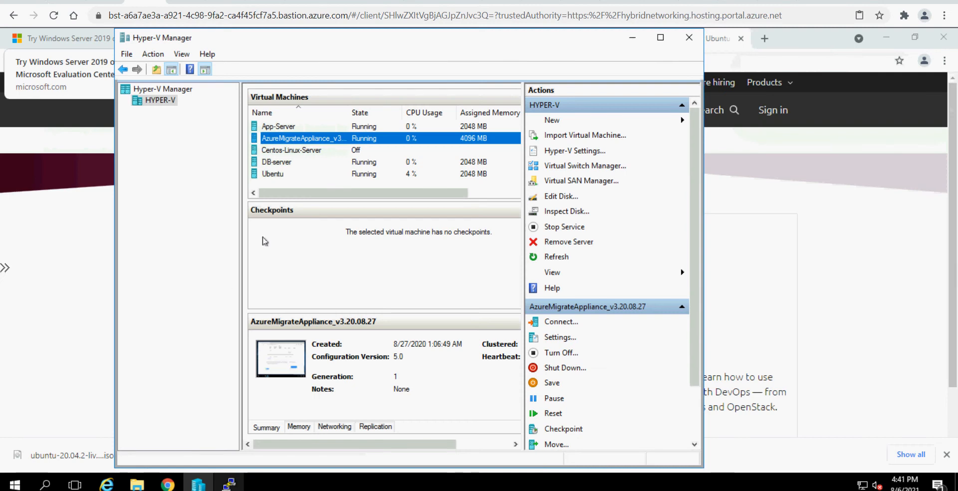
click(288, 128)
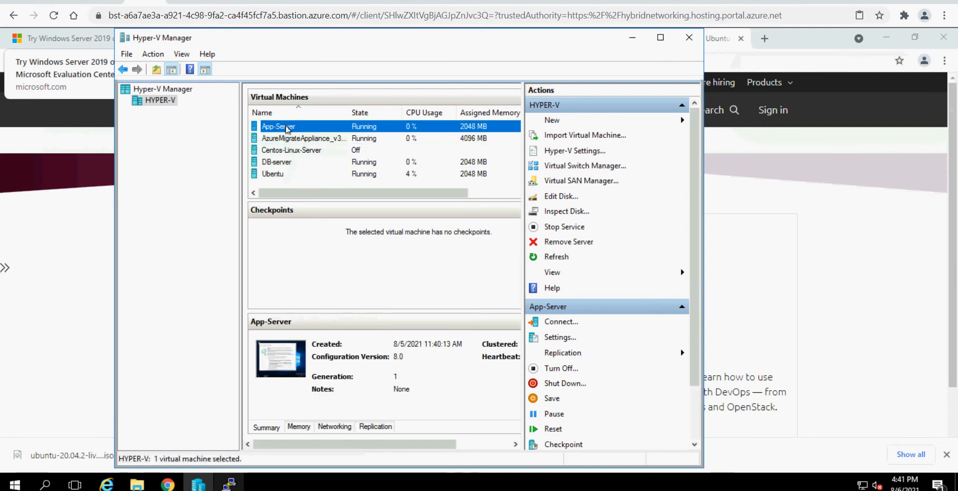
right_click(287, 129)
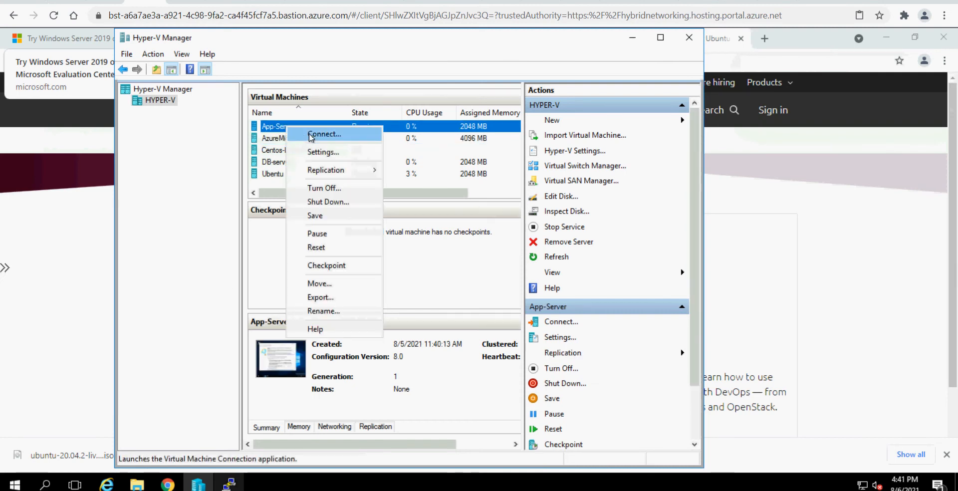
click(305, 132)
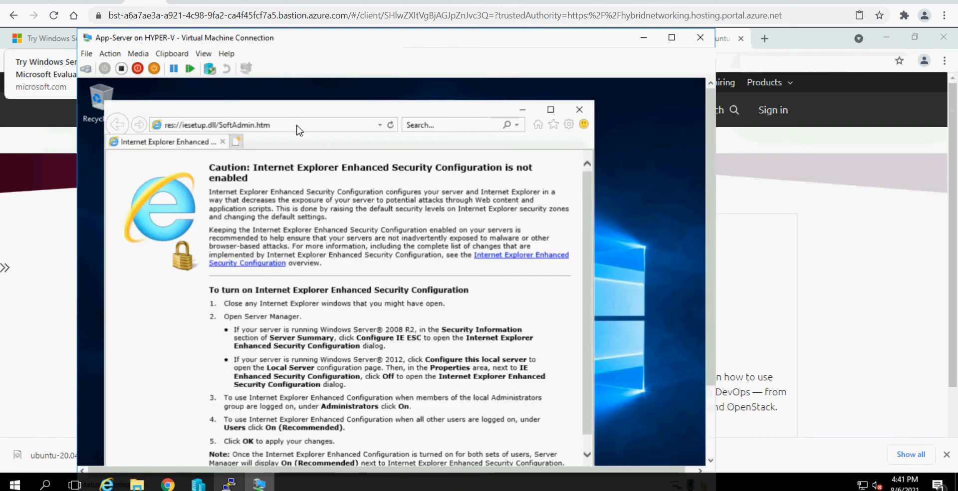
Load the copied link in App-Server's Internet Explorer and save MMASetup-AMD64.exe
click(298, 125)
key(BackSpace)
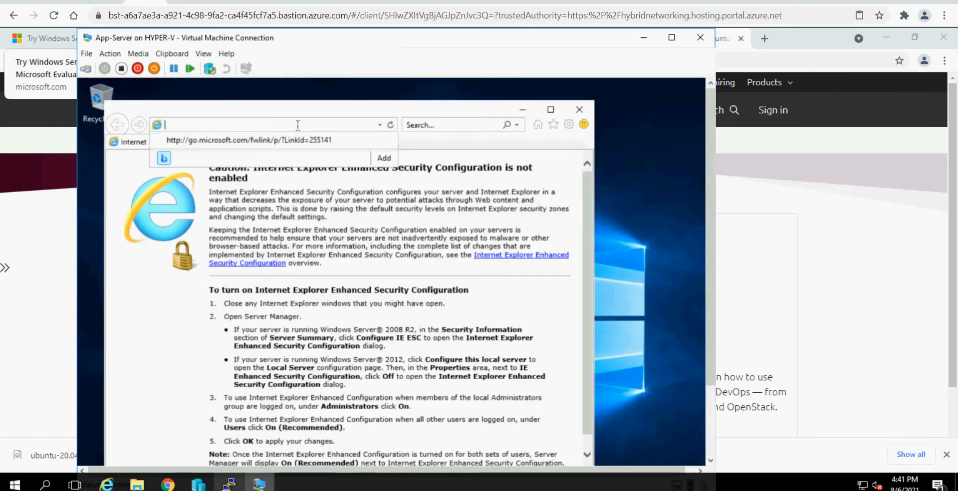
click(171, 53)
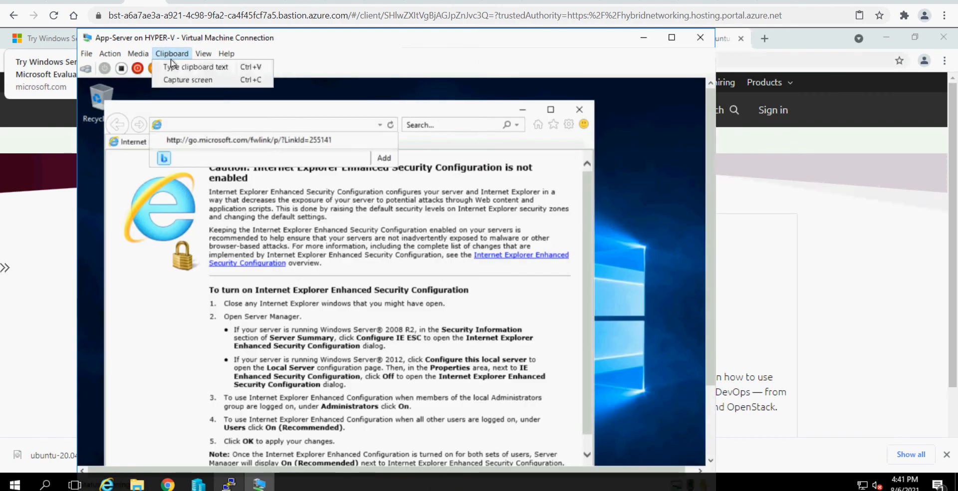
click(175, 69)
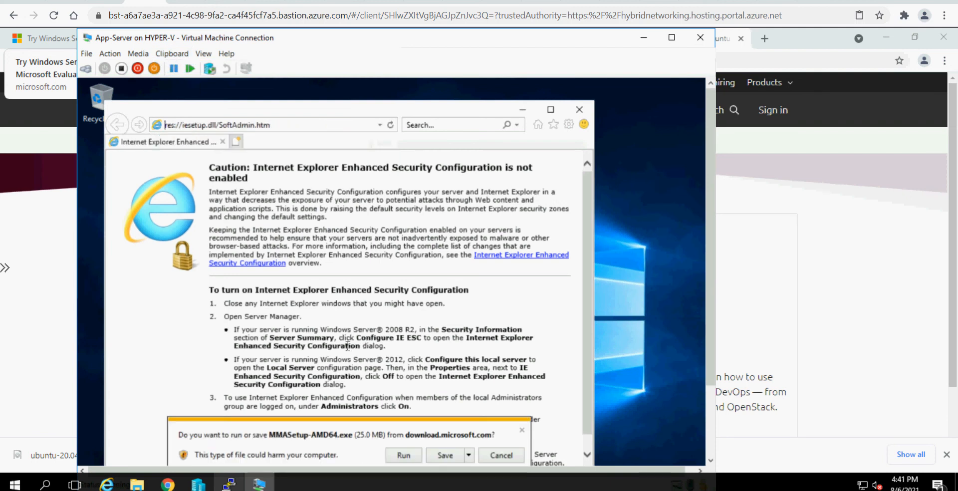
click(444, 456)
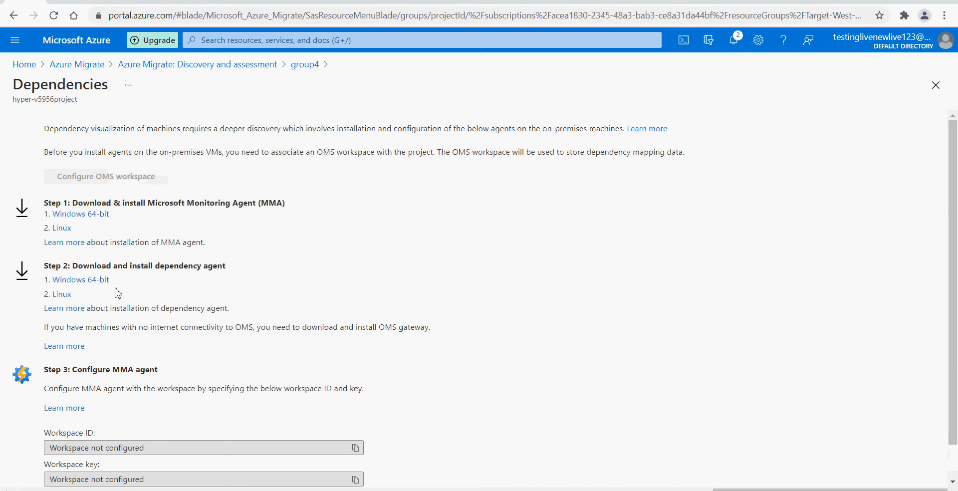
Copy the Windows 64-bit dependency agent link from the Azure portal and use it on App-Server to save InstallDependencyAgent-Windows.exe
right_click(81, 281)
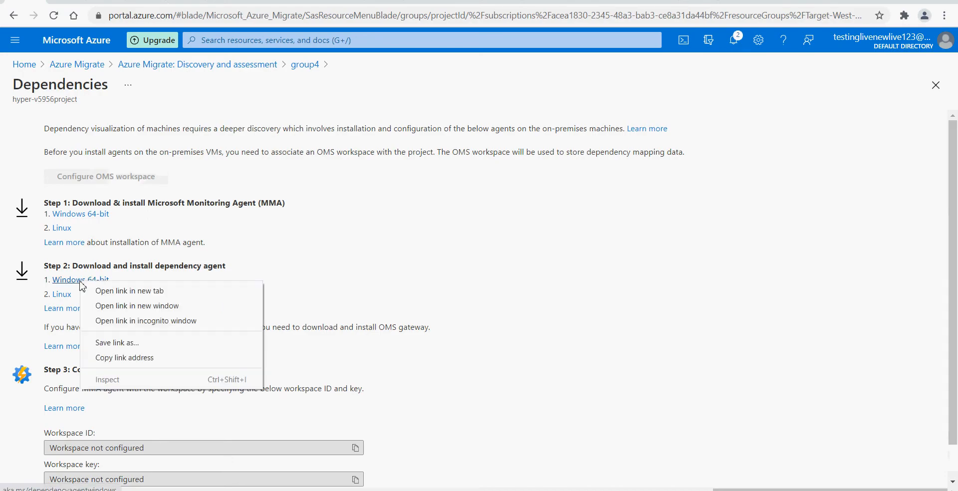
click(117, 357)
click(135, 2)
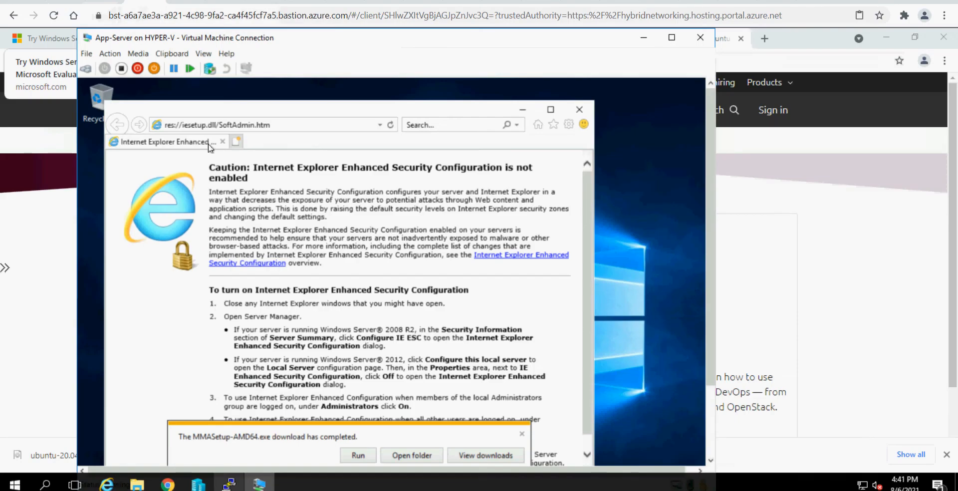
click(318, 126)
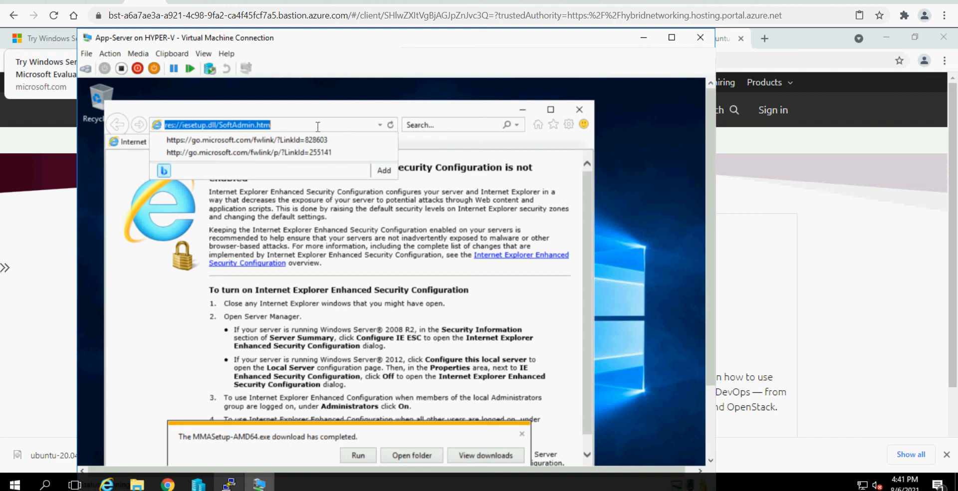
click(172, 54)
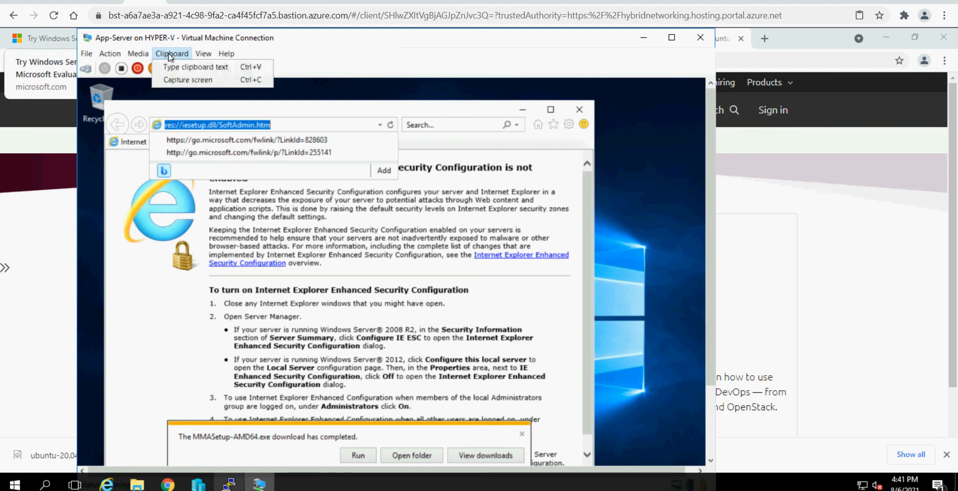
click(183, 68)
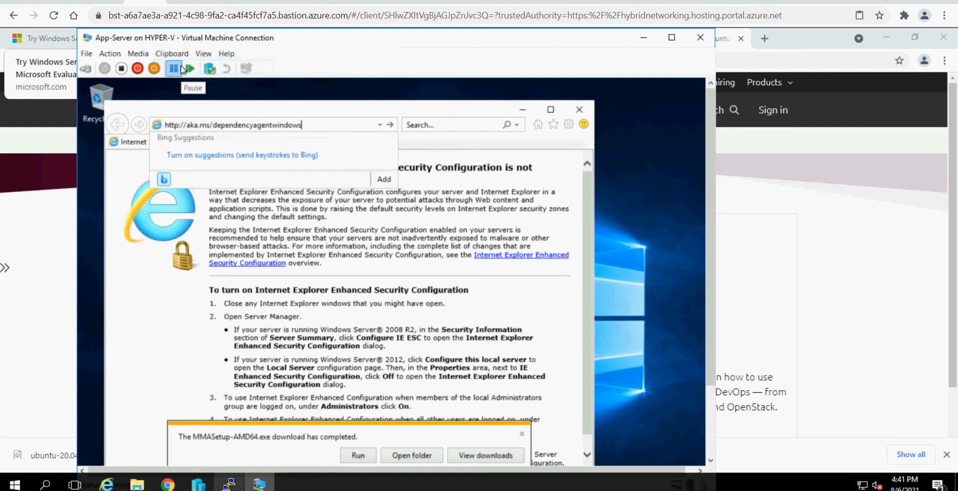
key(Return)
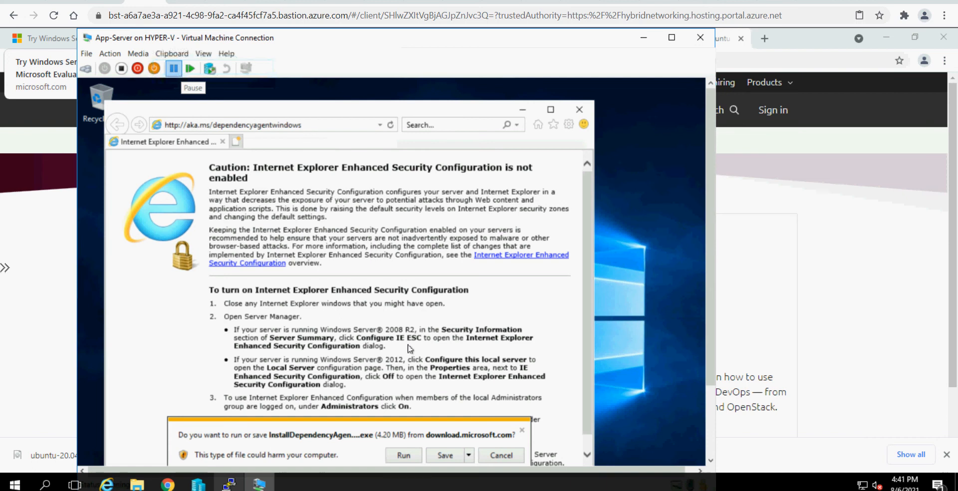
click(446, 455)
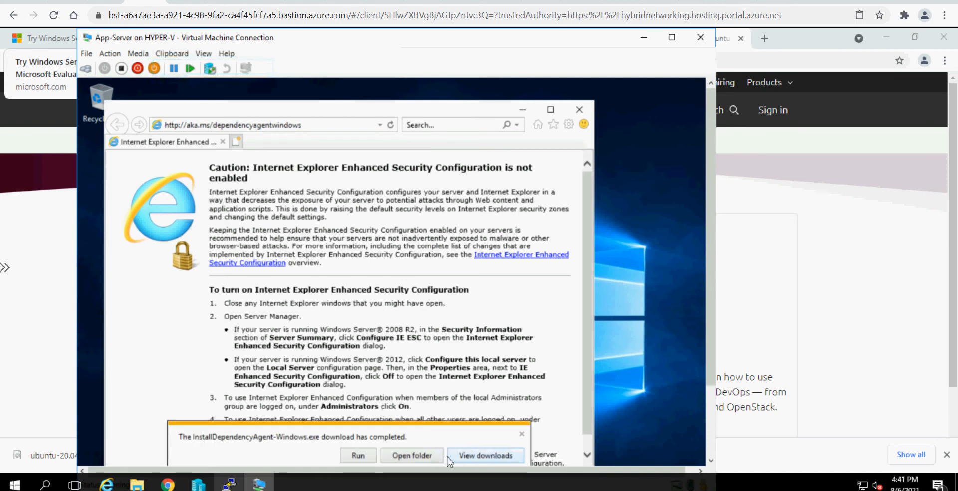
Launch the Microsoft Monitoring Agent setup from App-Server's Downloads folder, accept its license and choose to connect the agent to Azure Log Analytics (OMS)
click(421, 457)
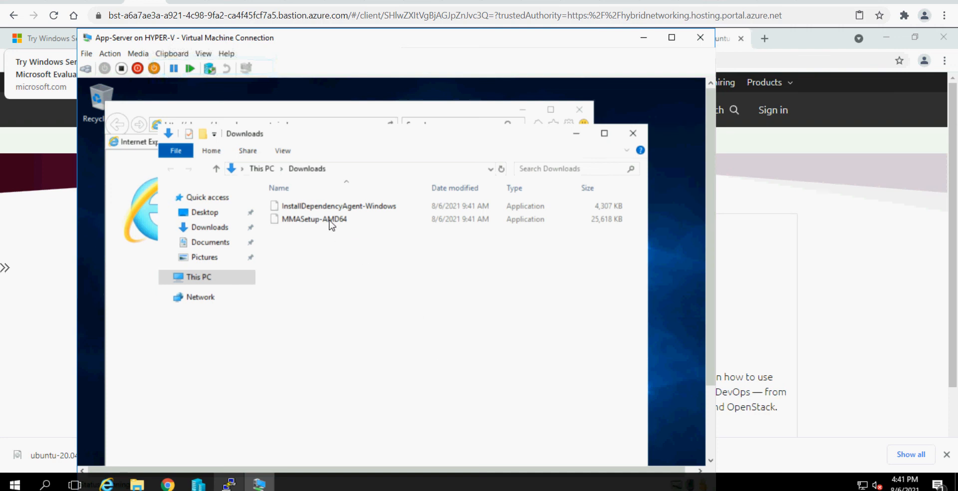
double_click(329, 206)
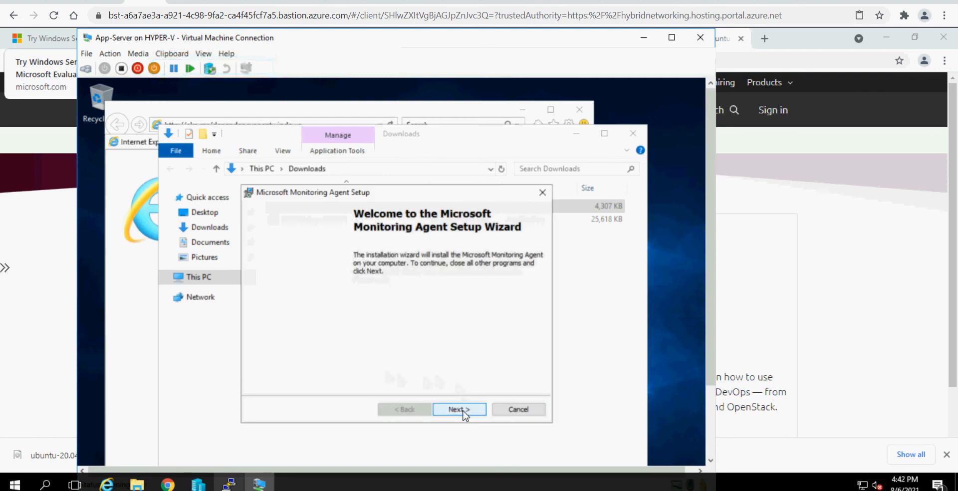
click(464, 410)
click(460, 409)
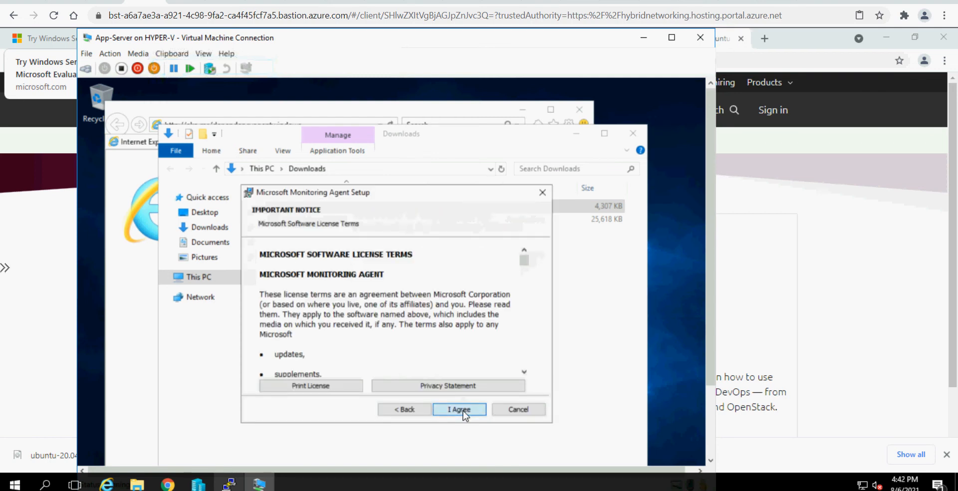
click(459, 409)
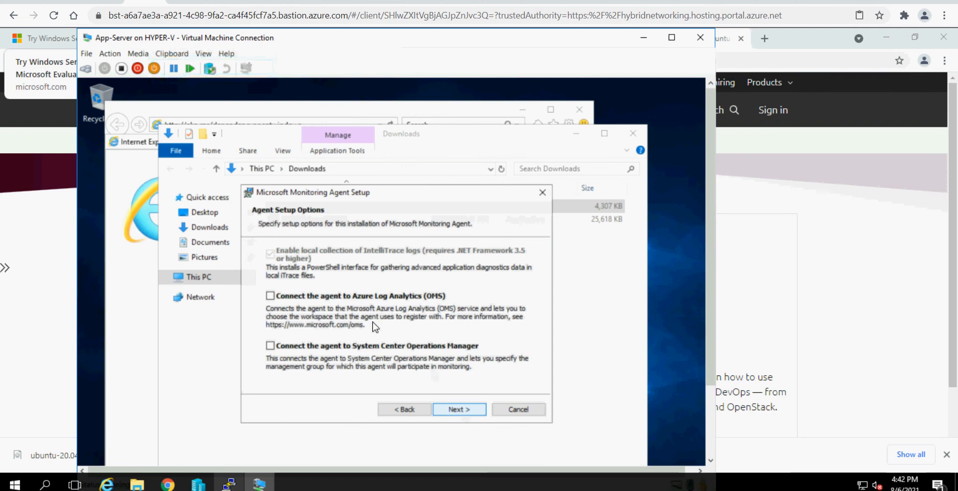
click(270, 296)
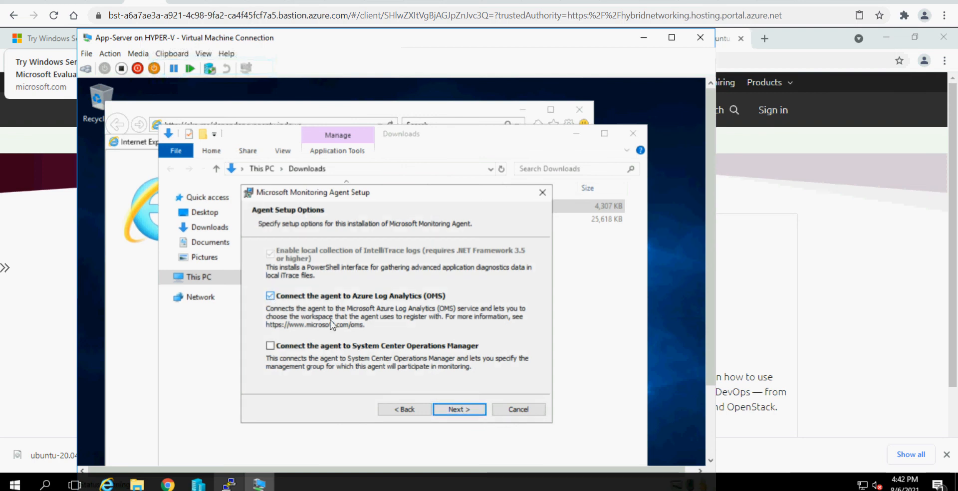
click(455, 409)
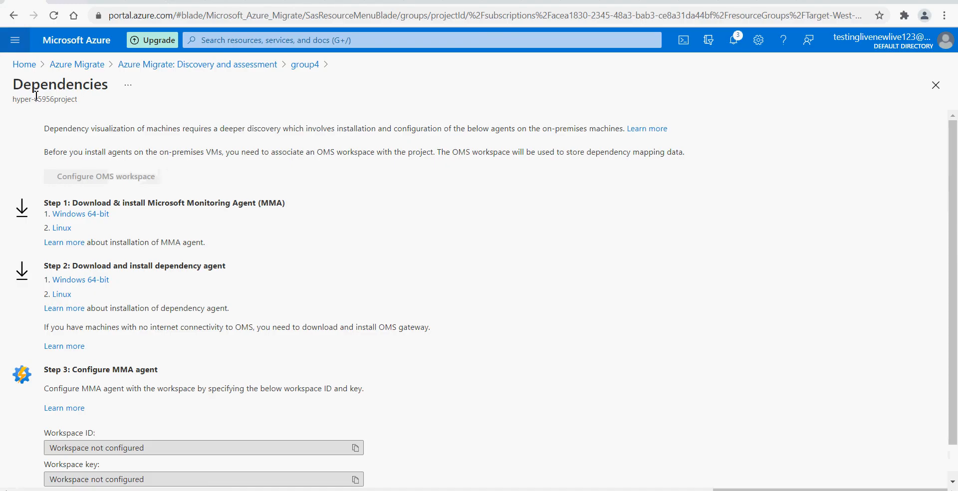
scroll(248, 337, down, 1)
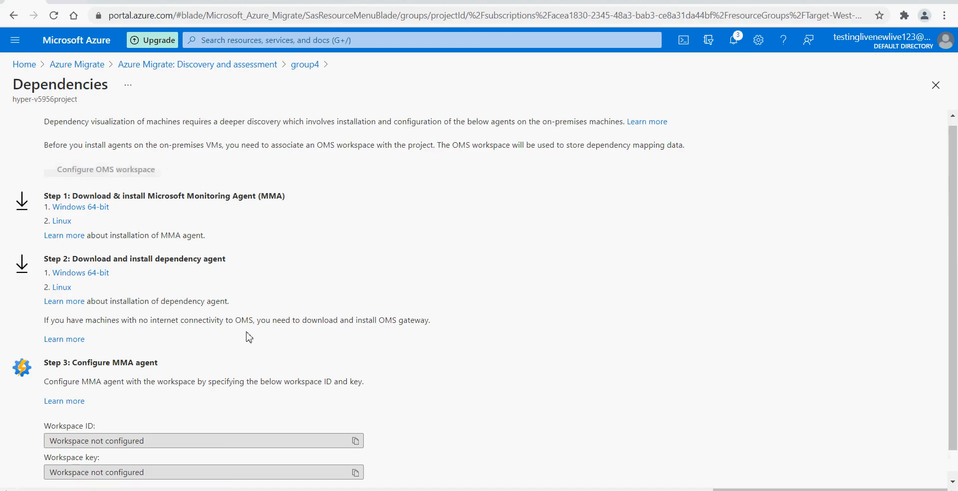
click(355, 410)
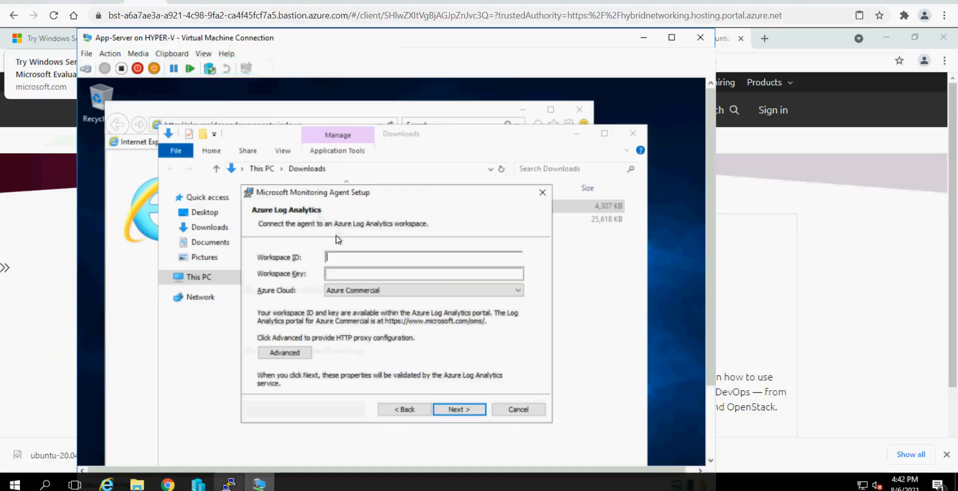
click(338, 258)
click(172, 53)
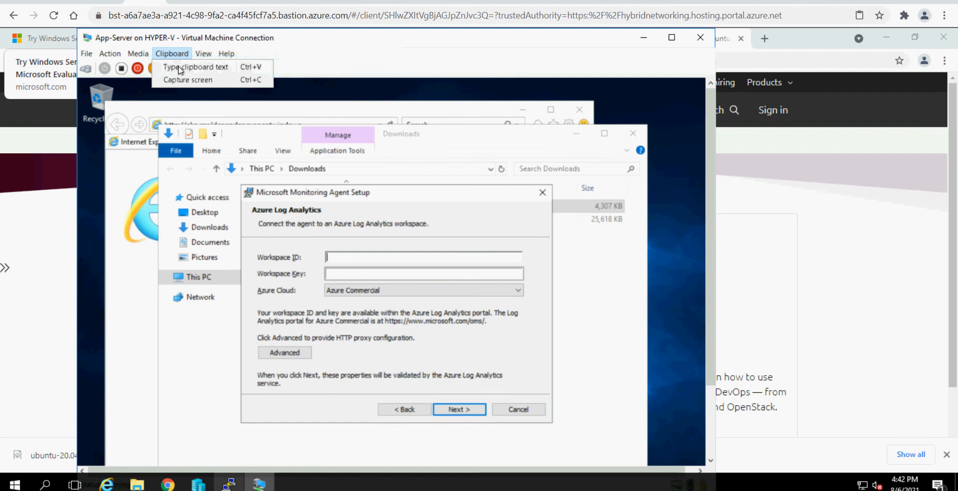
click(179, 68)
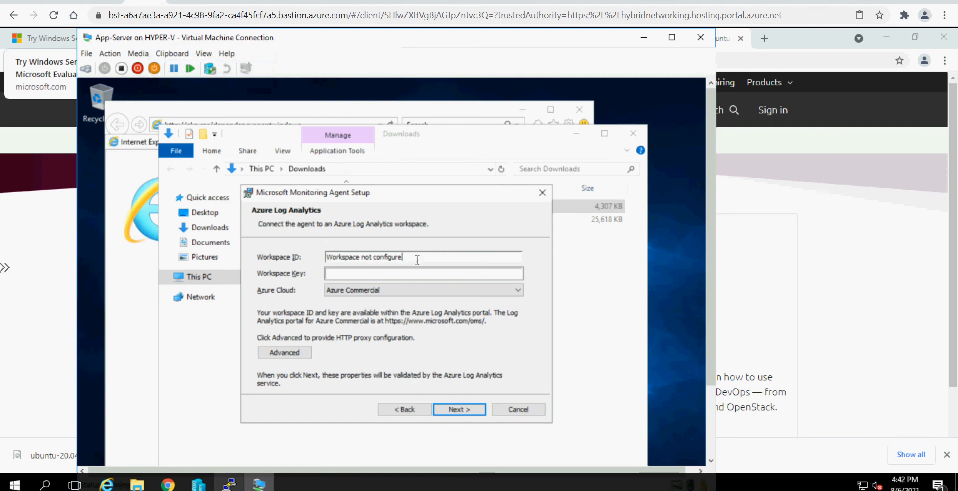
key(BackSpace)
key(BackSpace)
key(BackSpace)
key(BackSpace)
key(BackSpace)
key(BackSpace)
key(BackSpace)
key(BackSpace)
key(BackSpace)
key(BackSpace)
key(BackSpace)
key(BackSpace)
key(BackSpace)
key(BackSpace)
key(BackSpace)
key(BackSpace)
key(BackSpace)
key(BackSpace)
key(BackSpace)
key(BackSpace)
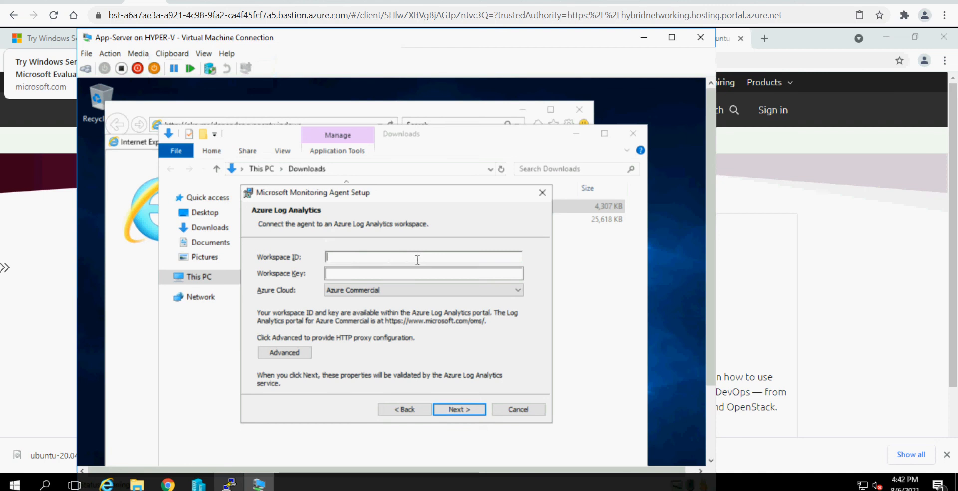
click(65, 2)
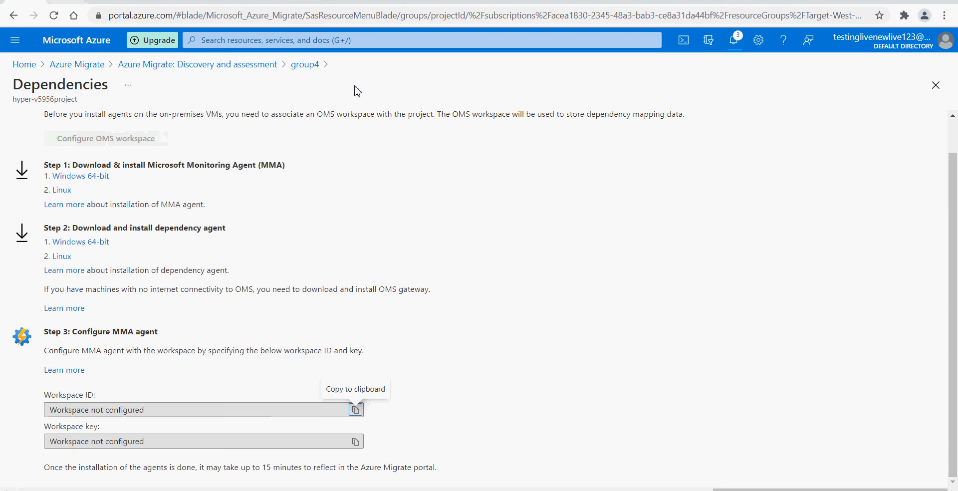
click(353, 15)
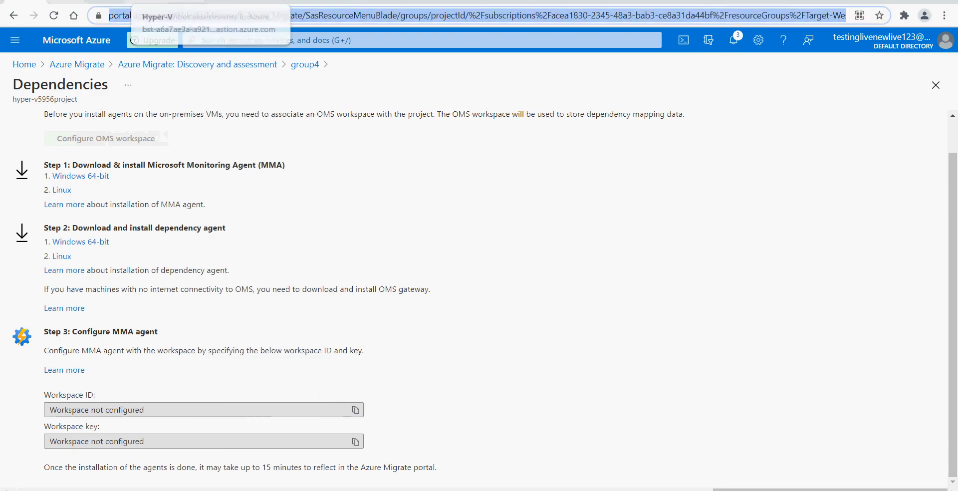
click(155, 2)
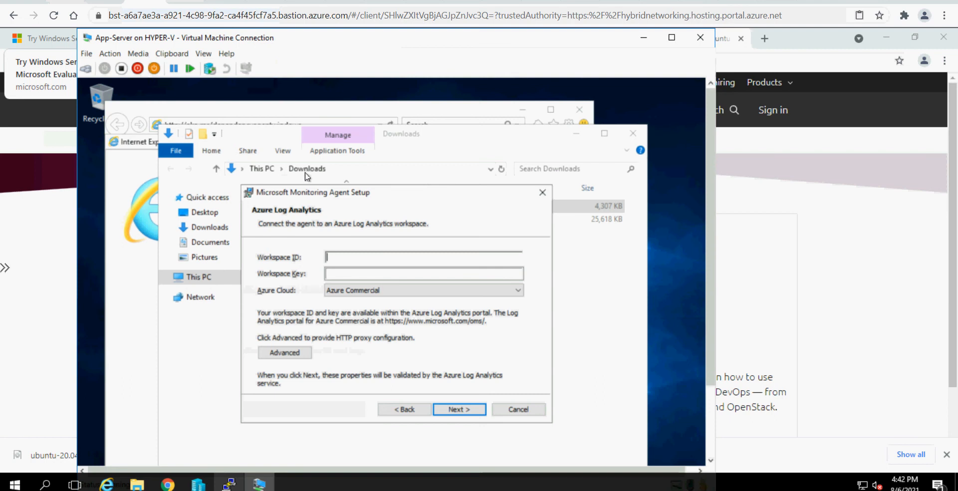
click(175, 113)
click(232, 124)
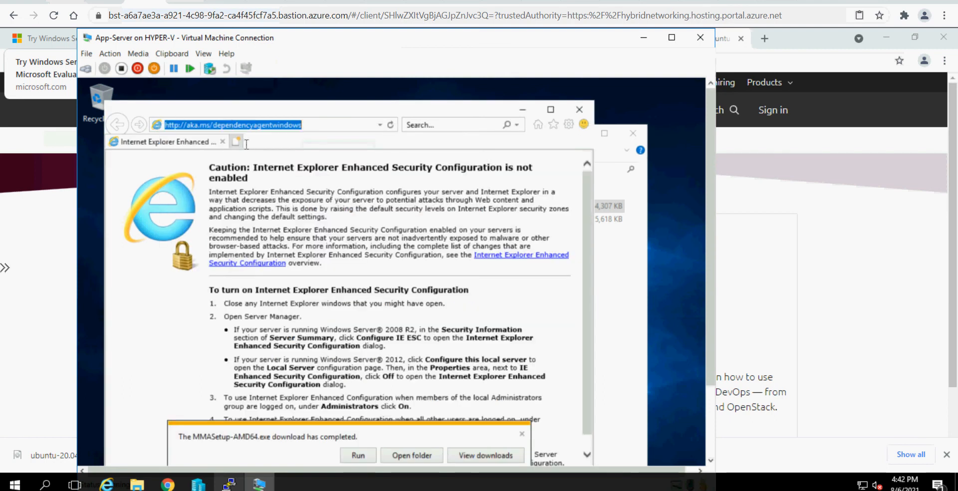
key(alt+Tab)
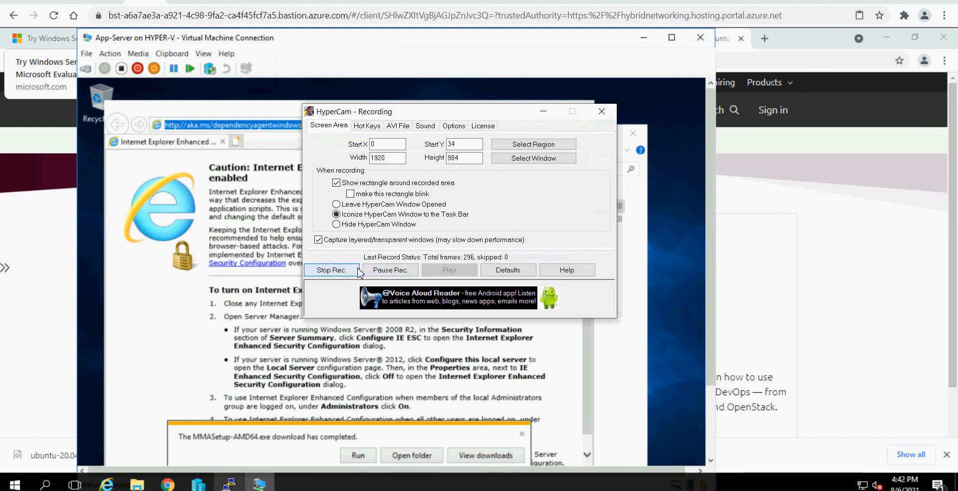
click(400, 276)
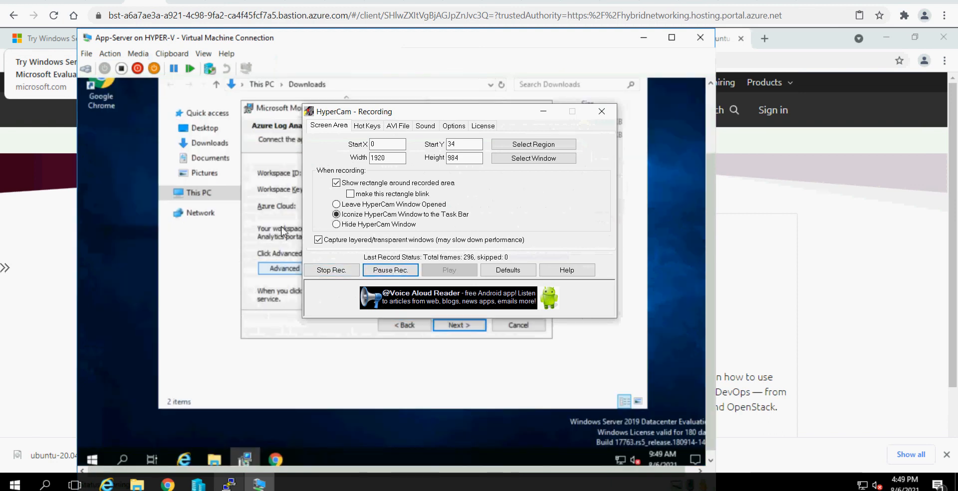
click(544, 112)
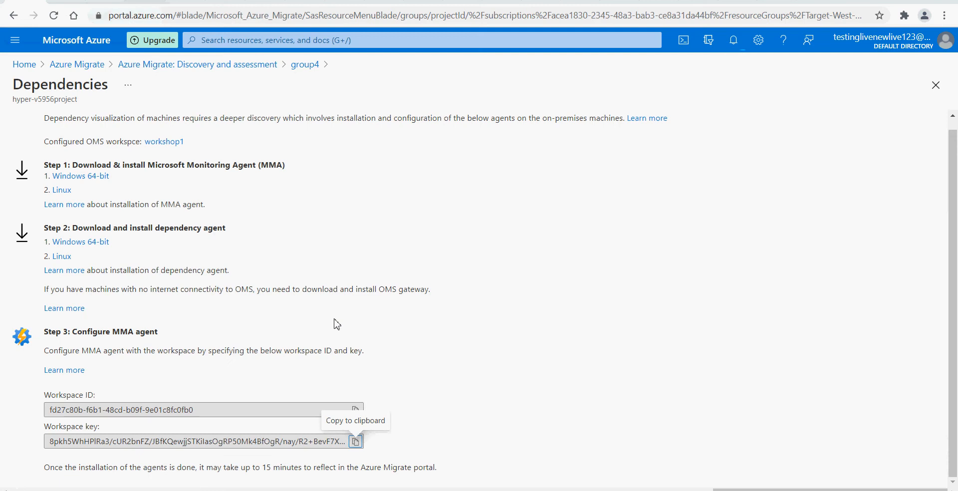
Install the Microsoft Monitoring Agent on App-Server using the workspace ID and workspace key, without Microsoft Update, and postpone the restart
click(430, 404)
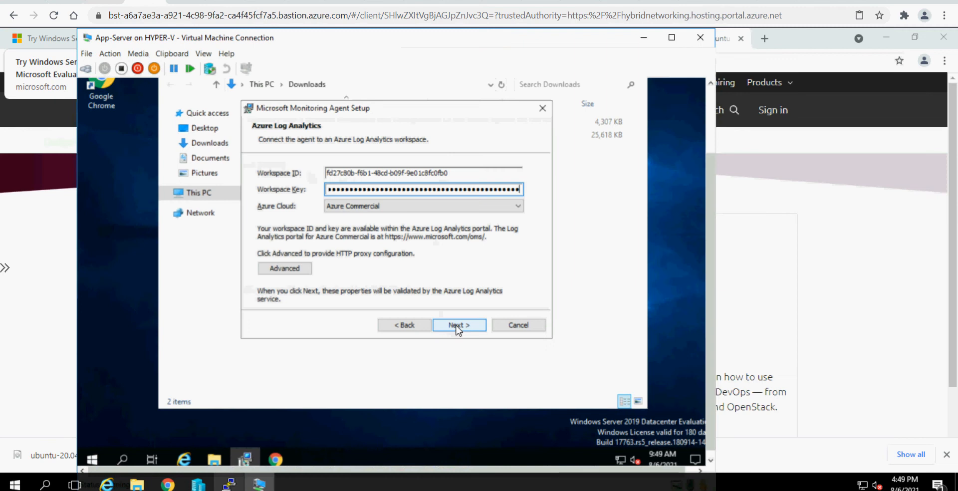
click(456, 327)
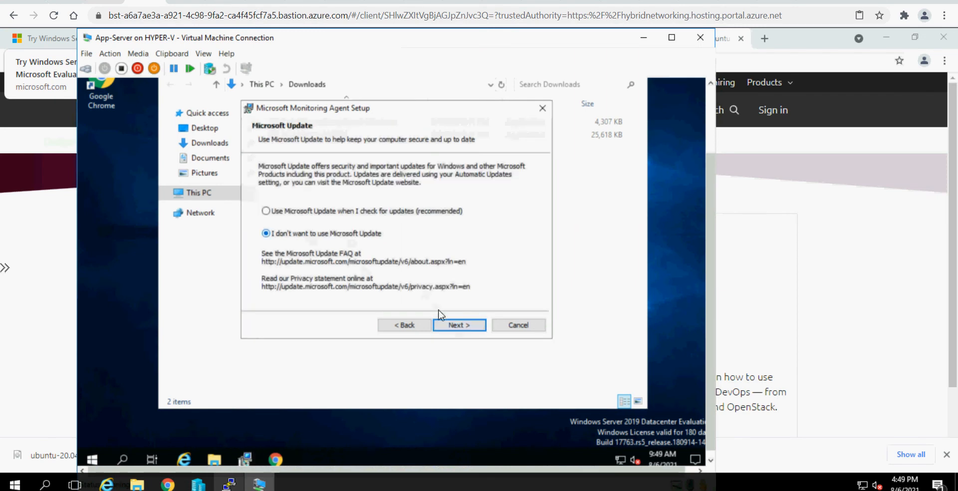
click(454, 327)
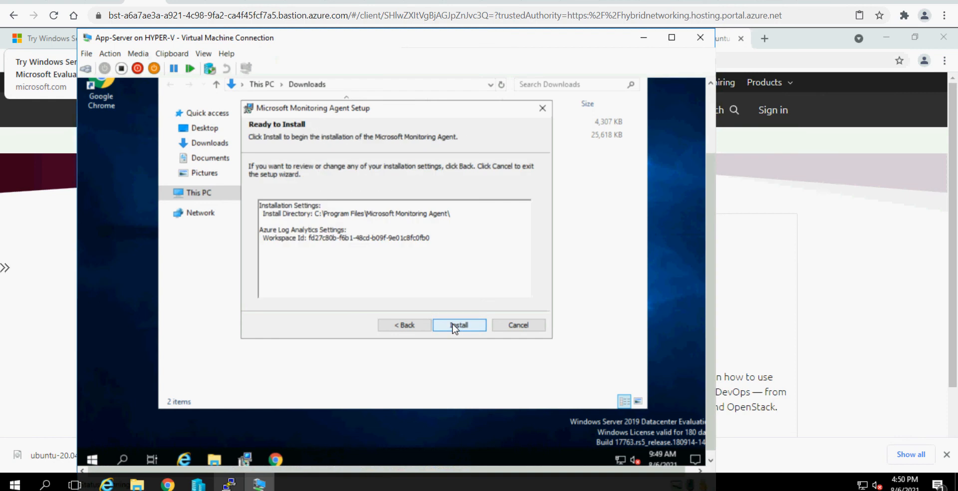
click(454, 326)
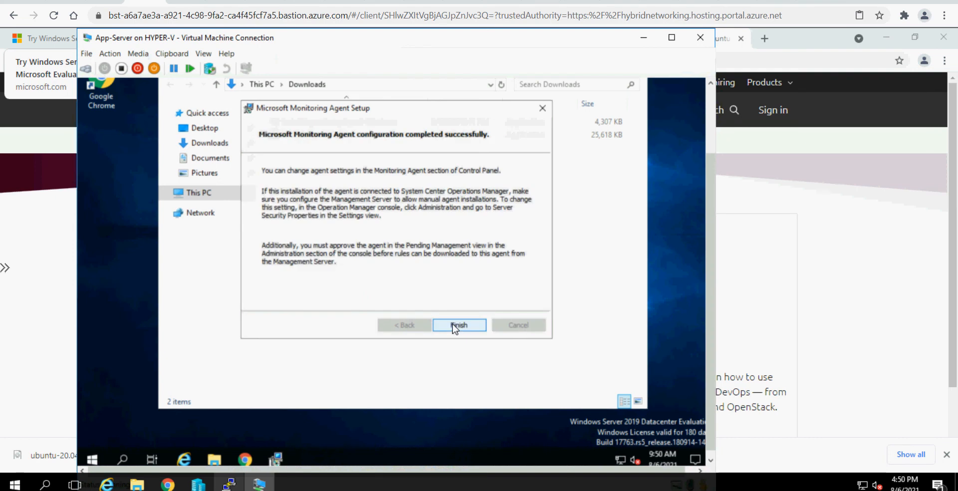
click(458, 326)
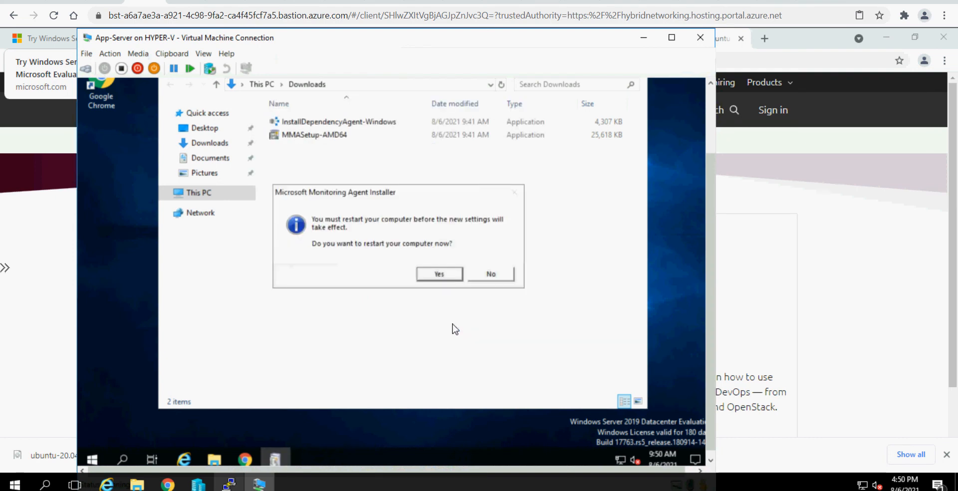
click(480, 279)
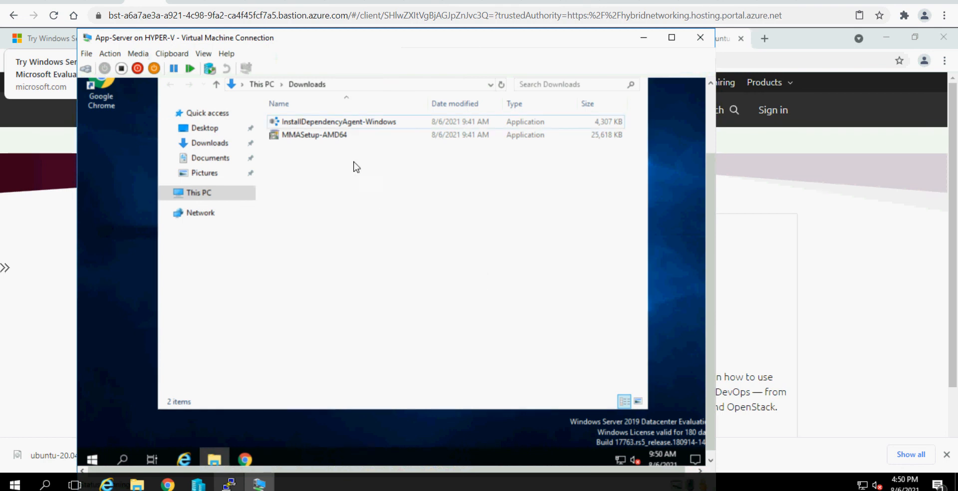
Run InstallDependencyAgent-Windows from App-Server's Downloads folder, accept its license and complete the Dependency Agent installation
double_click(330, 123)
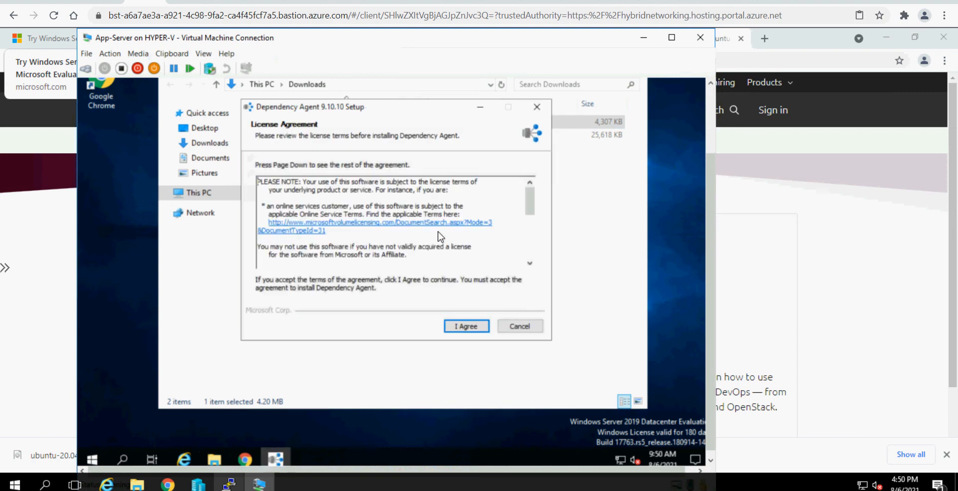
click(466, 326)
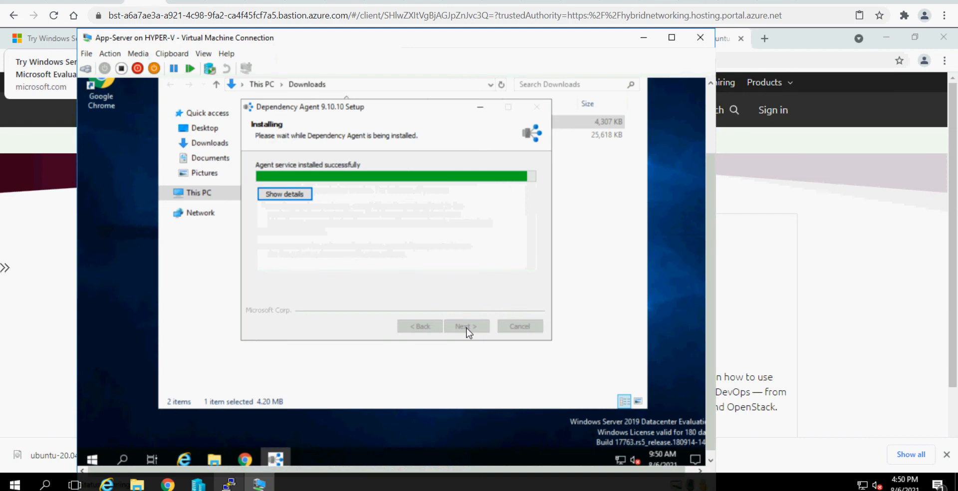
click(466, 326)
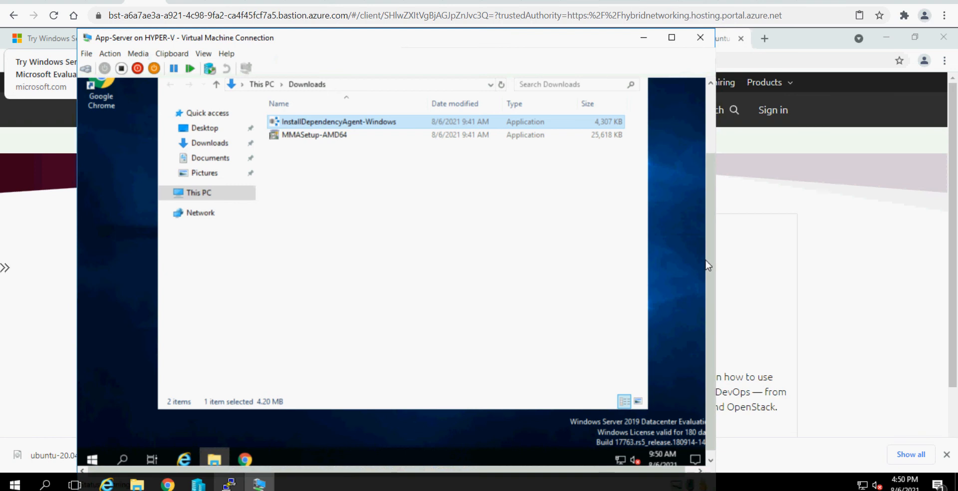
Close the Downloads window on App-Server and restart the virtual machine
drag(708, 255, 712, 194)
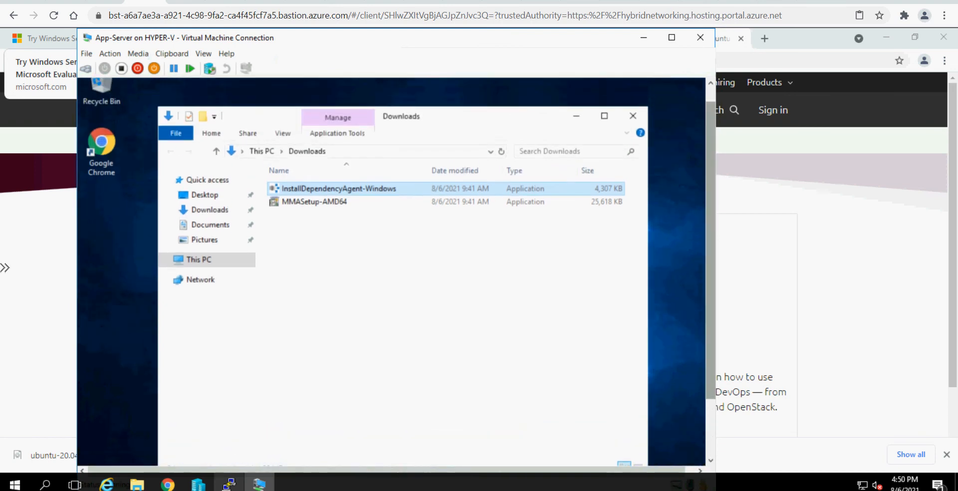
click(629, 116)
drag(708, 152, 703, 330)
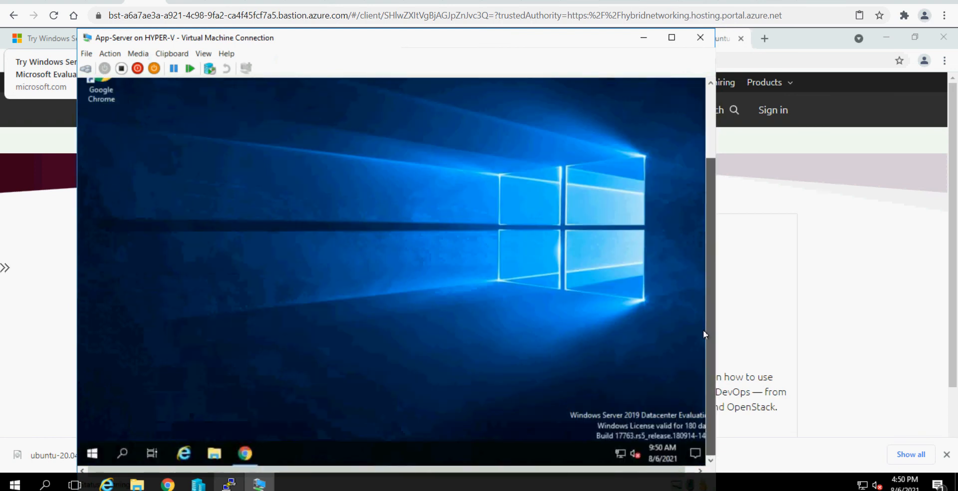
right_click(96, 453)
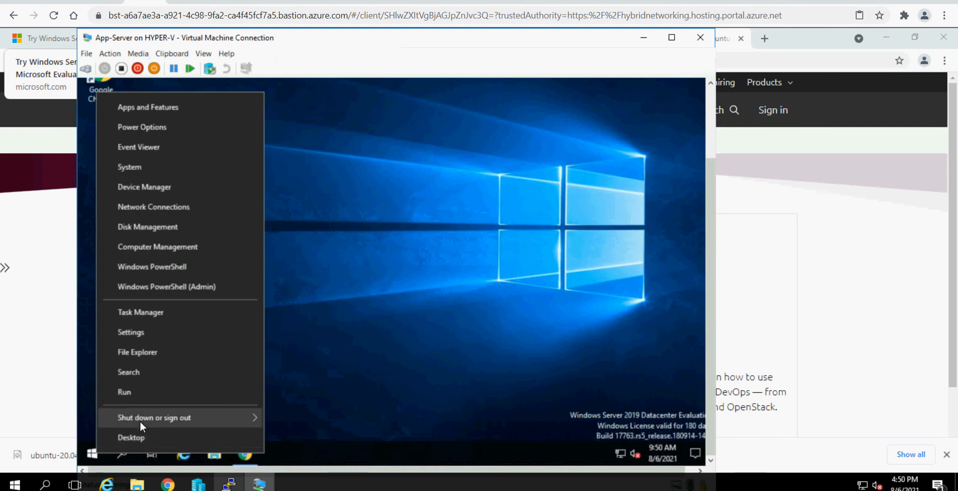
mouse_move(156, 420)
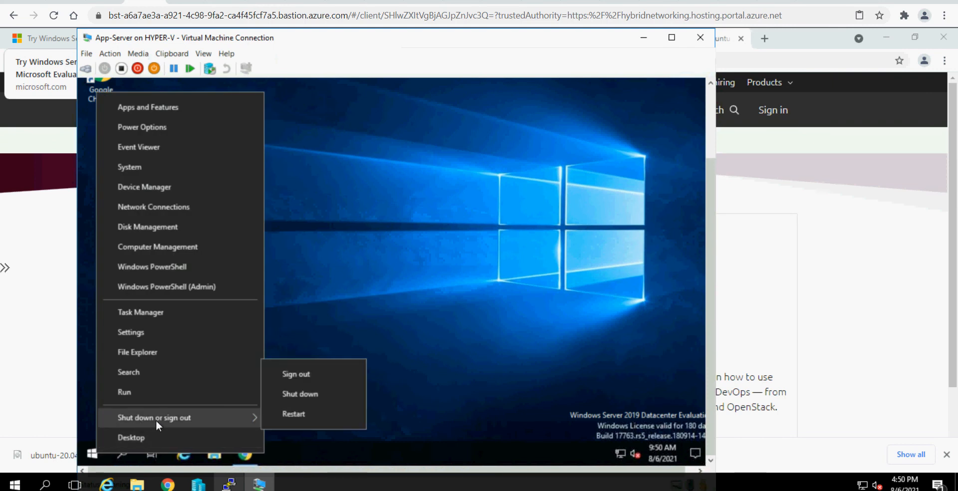
click(293, 416)
click(283, 433)
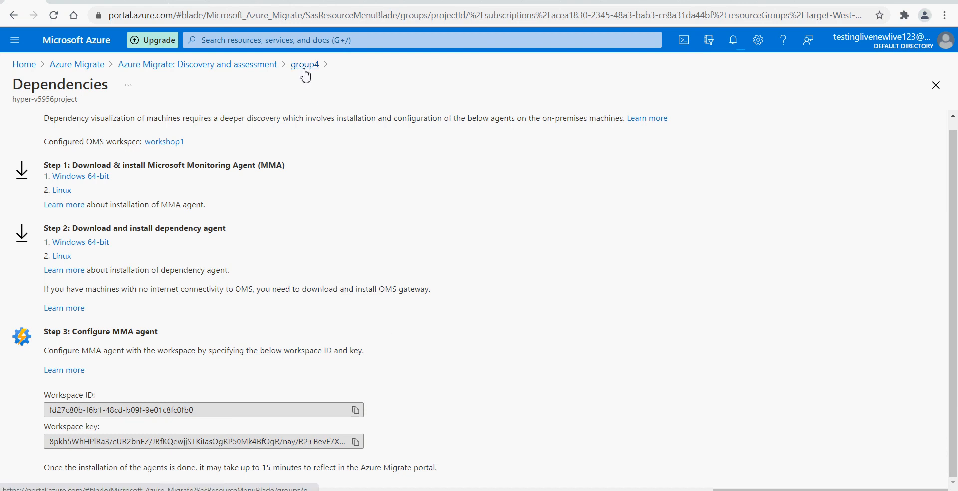
Check the agent-based dependency status of group4's machines in the Azure portal and review the Azure Migrate project's assessment and migration tools
click(304, 68)
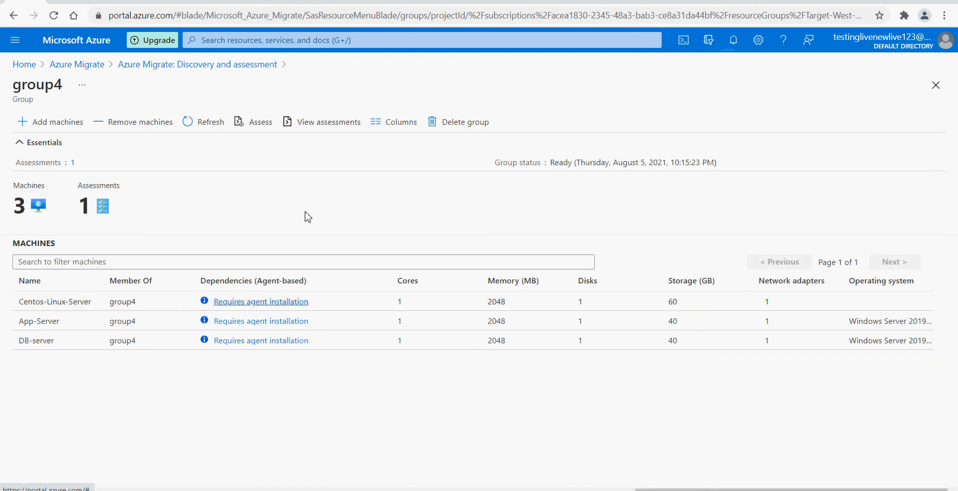
click(173, 67)
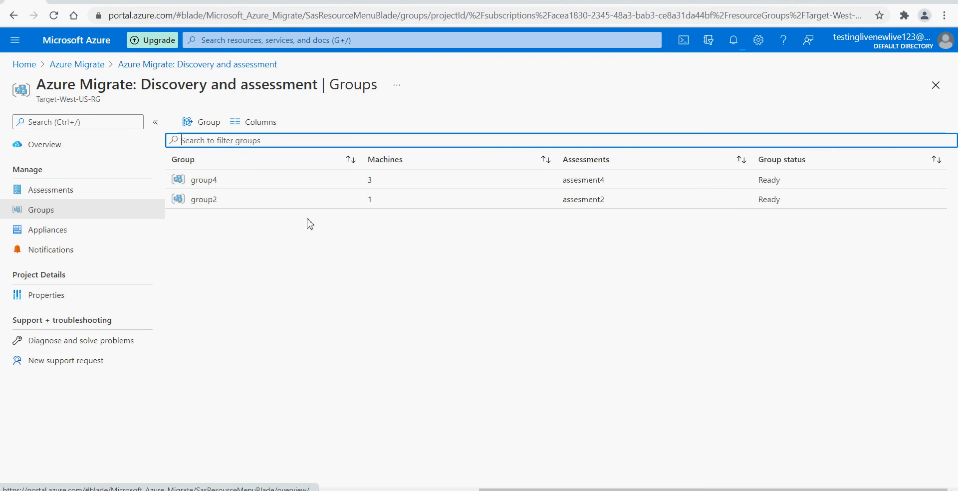
click(79, 65)
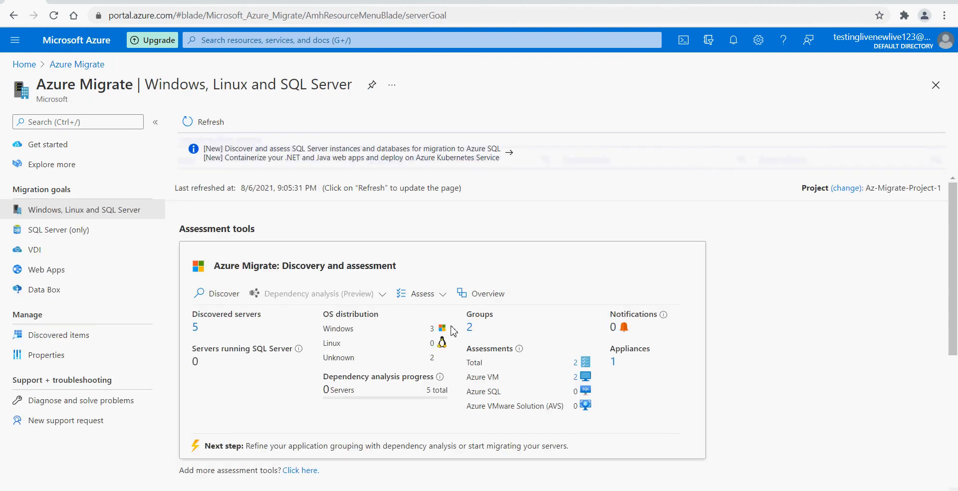
scroll(449, 326, down, 3)
scroll(451, 329, up, 2)
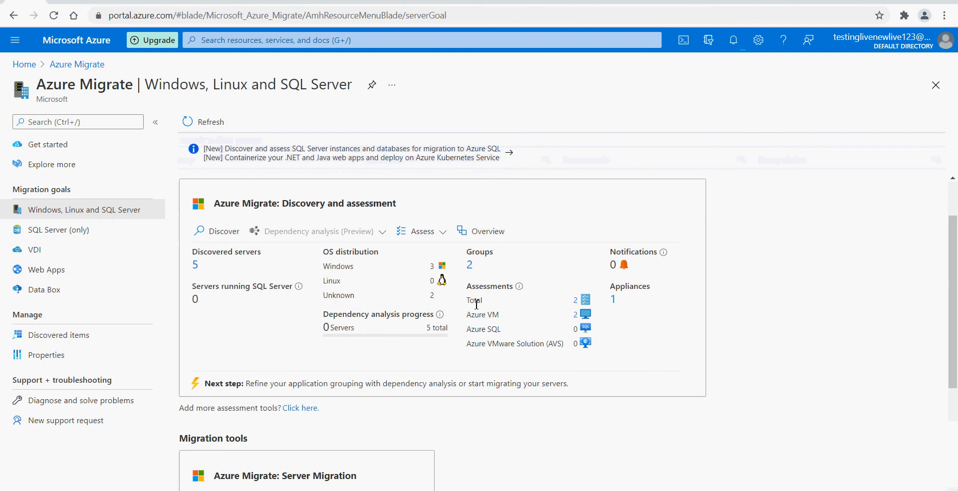
scroll(222, 269, down, 2)
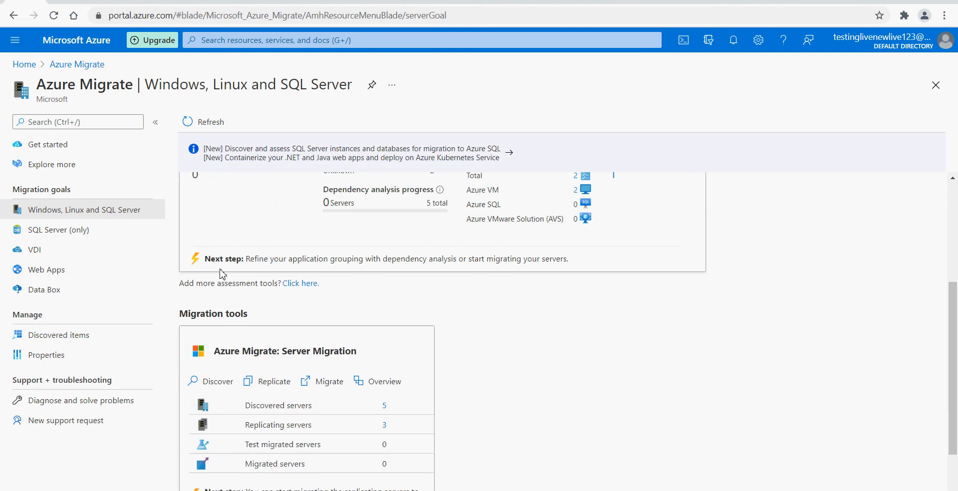
scroll(222, 270, up, 2)
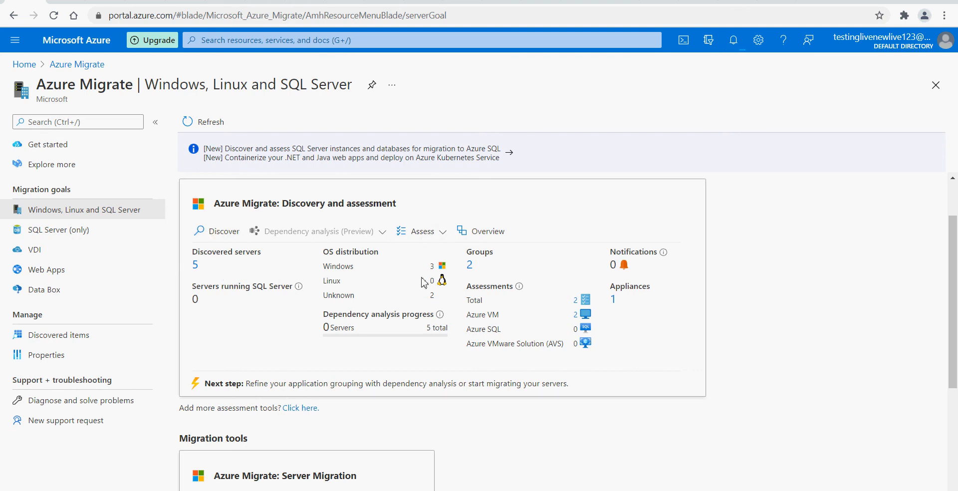
Open the Azure Migrate: Discovery and assessment overview and look through its assessments, groups and appliances
click(422, 237)
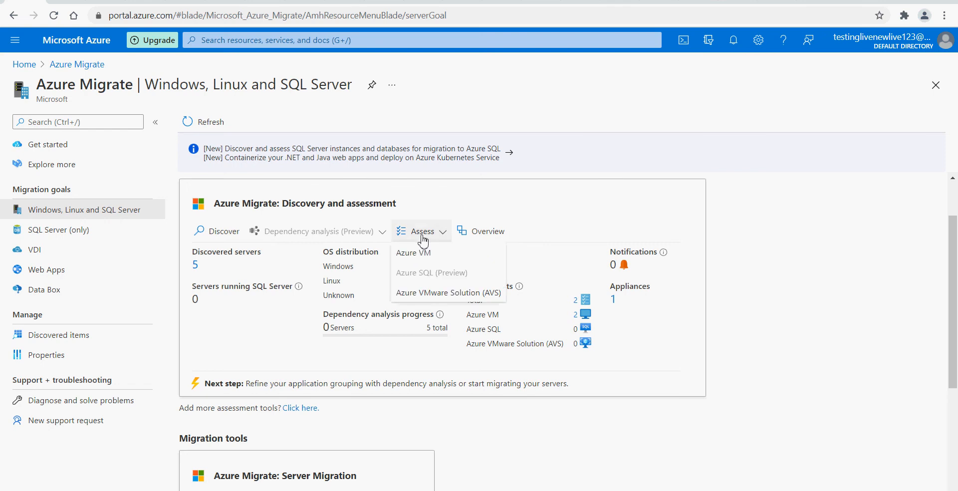
click(472, 231)
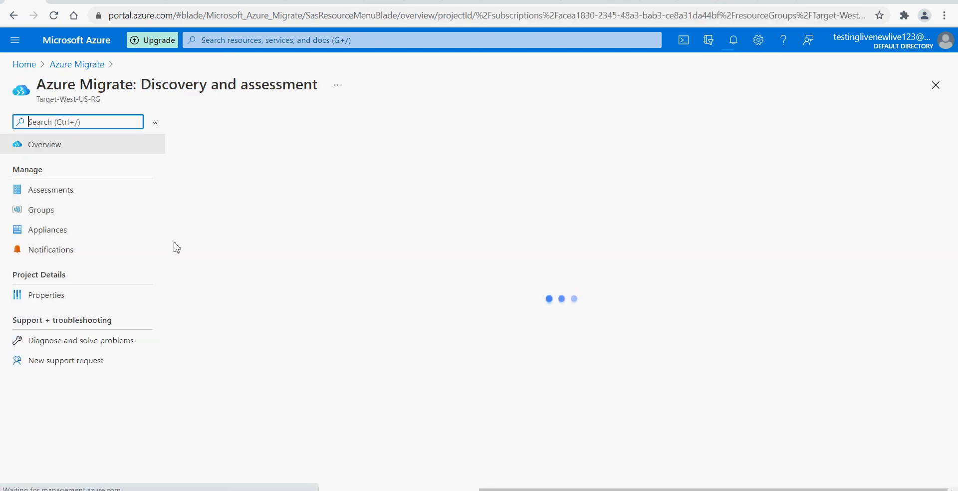
click(58, 249)
click(52, 190)
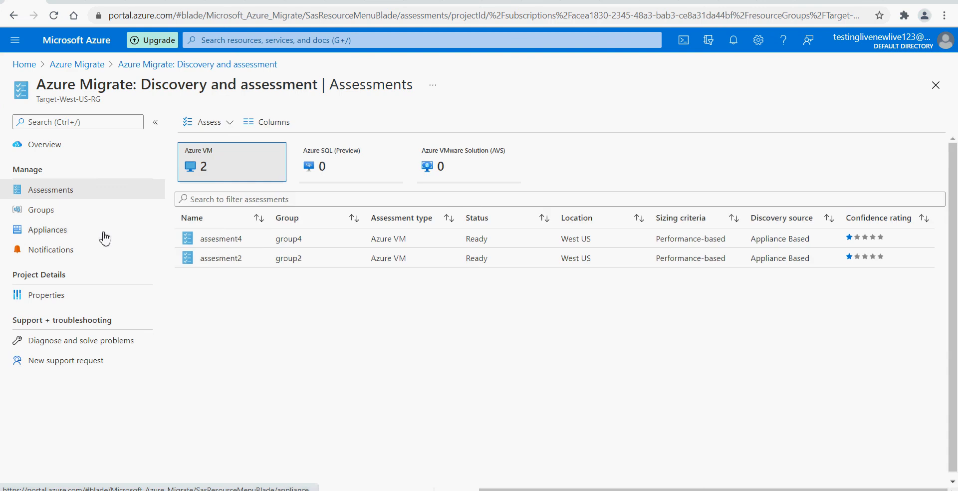
click(47, 232)
click(46, 210)
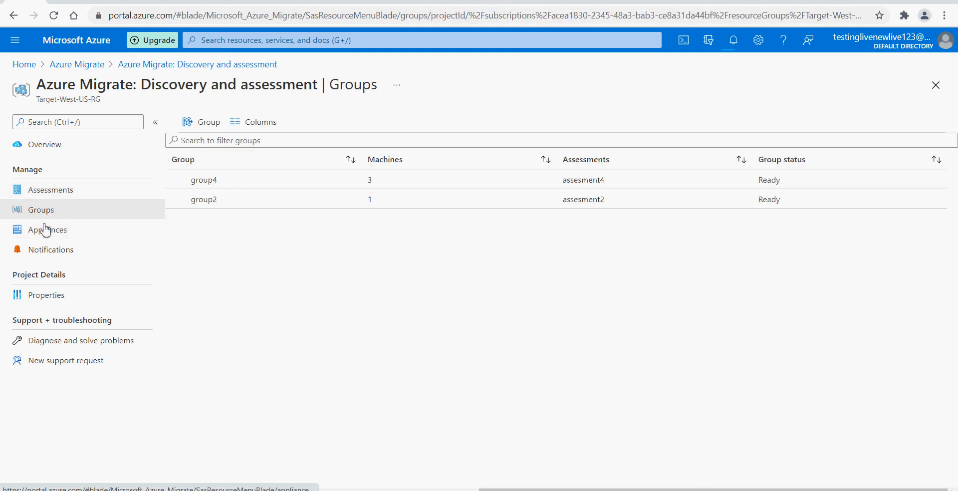
click(30, 229)
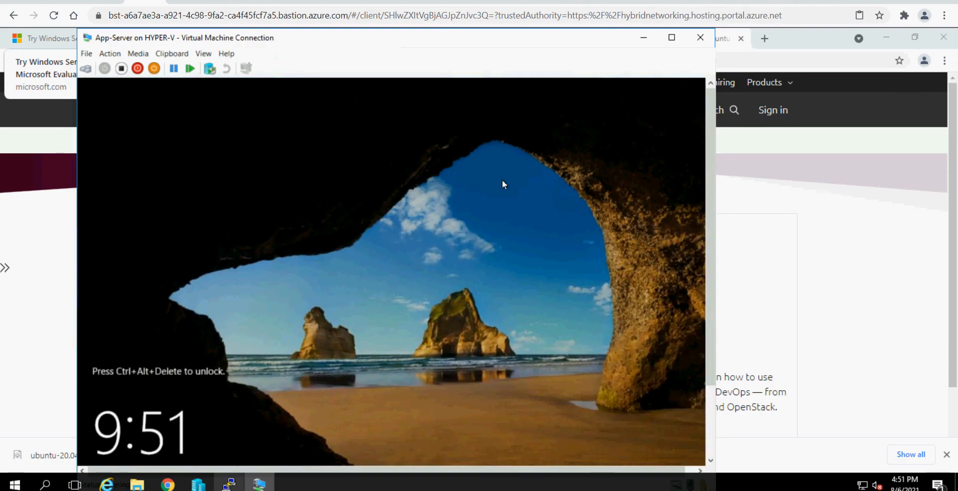
Close the App-Server virtual machine connection and check the services health of the hyper-v appliance in the Azure portal
click(700, 37)
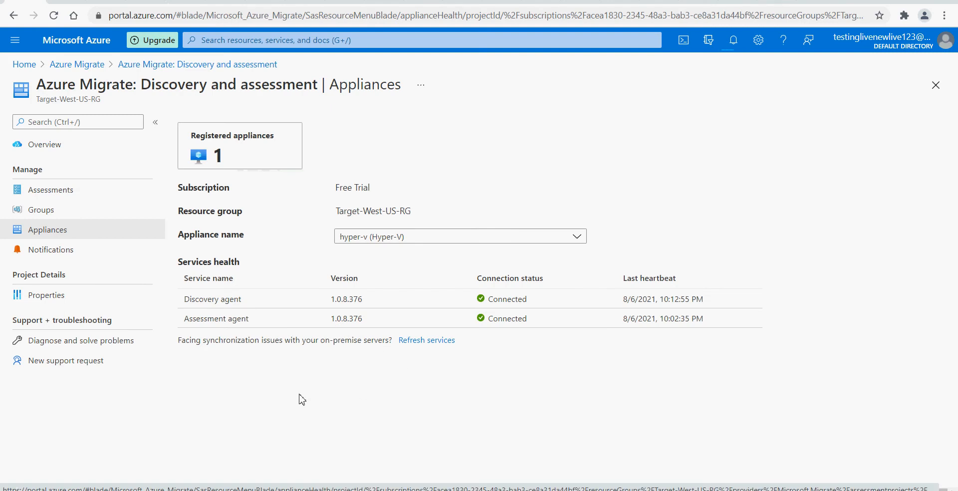
triple_click(255, 340)
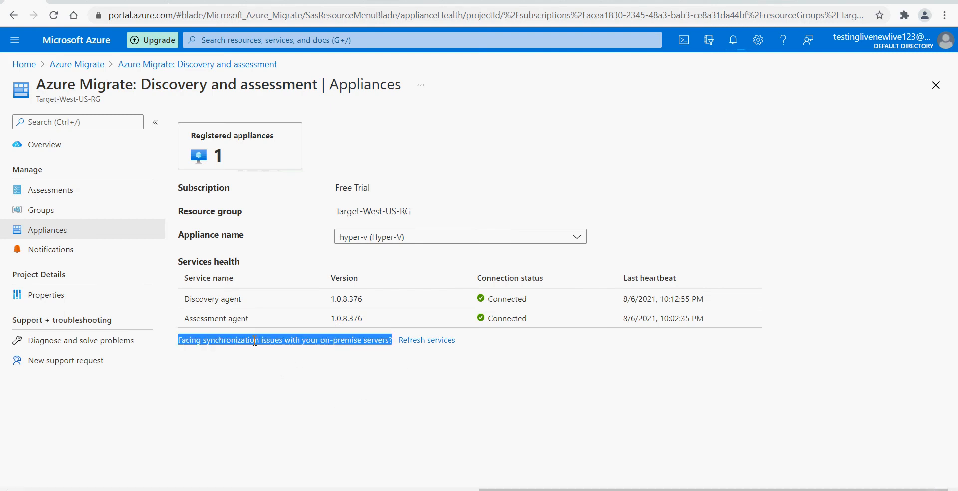
click(421, 388)
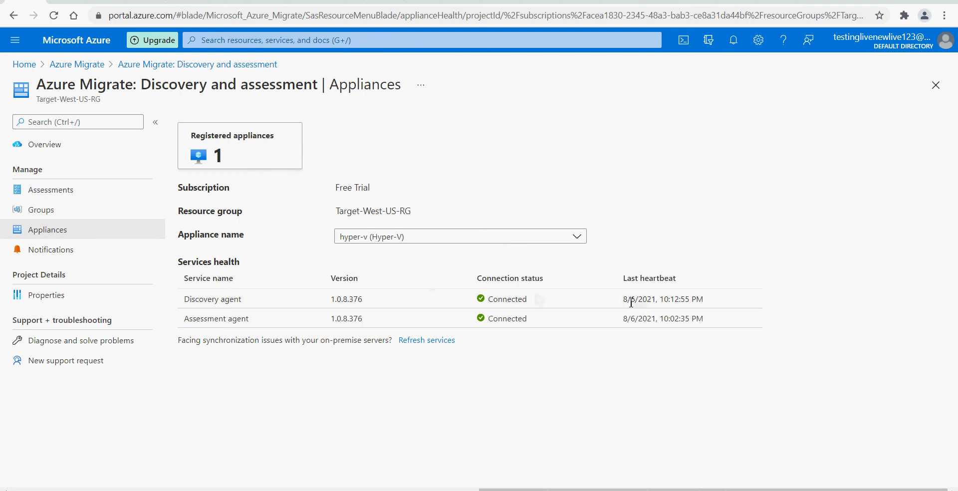
Check the last heartbeat of the hyper-v appliance's discovery and assessment agents and return to the Azure Migrate project
drag(630, 301, 627, 319)
click(698, 310)
click(626, 320)
click(95, 67)
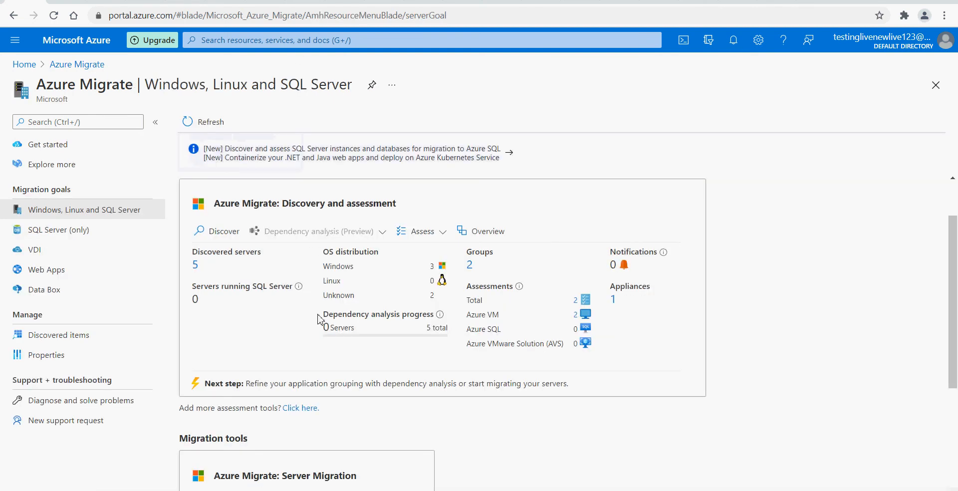
Review the additional assessment tools offered for the Azure Migrate project and close the list without adding one
click(304, 408)
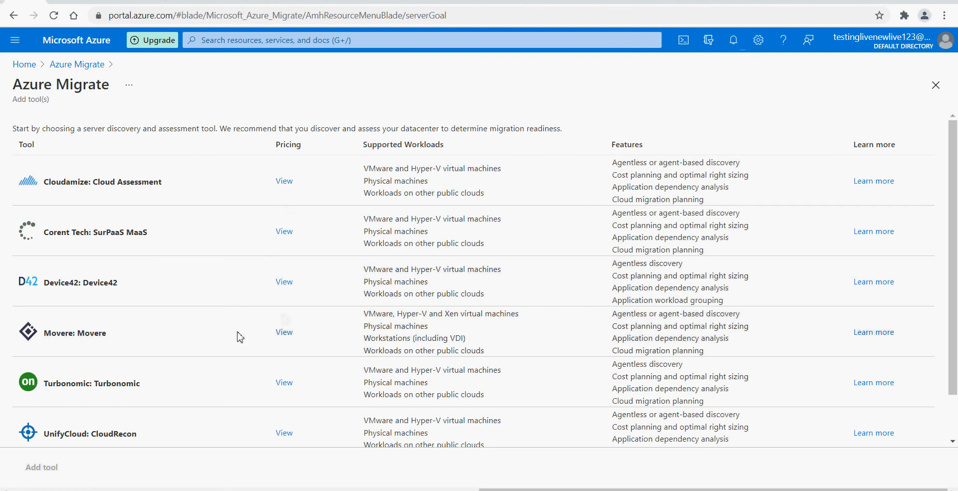
scroll(228, 342, down, 2)
scroll(228, 342, up, 2)
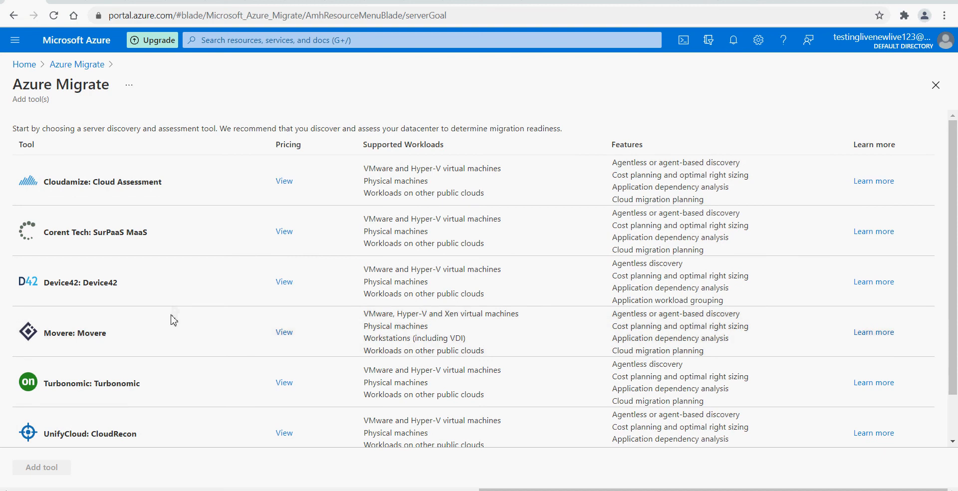
scroll(173, 320, down, 2)
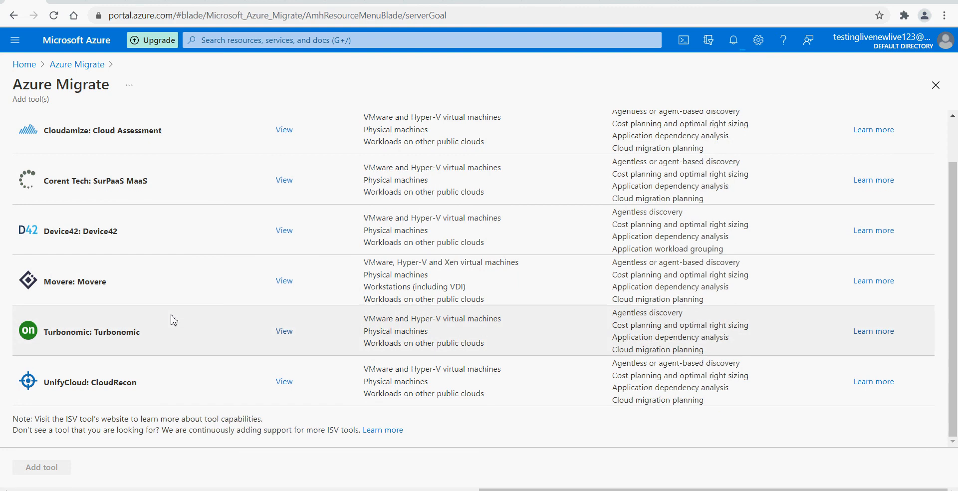
scroll(173, 320, up, 2)
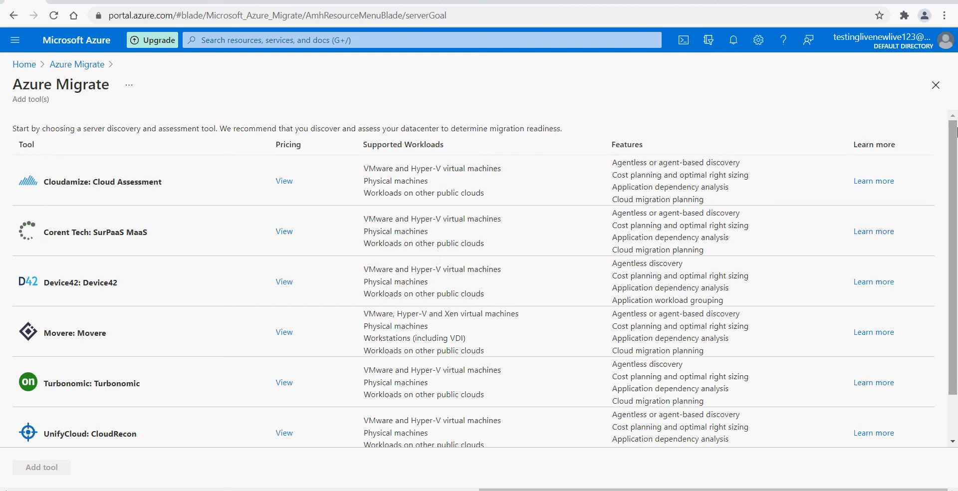
click(938, 91)
Open the Server Migration discovery setup and set the virtualization type to Yes, with Hyper-V
scroll(505, 295, down, 4)
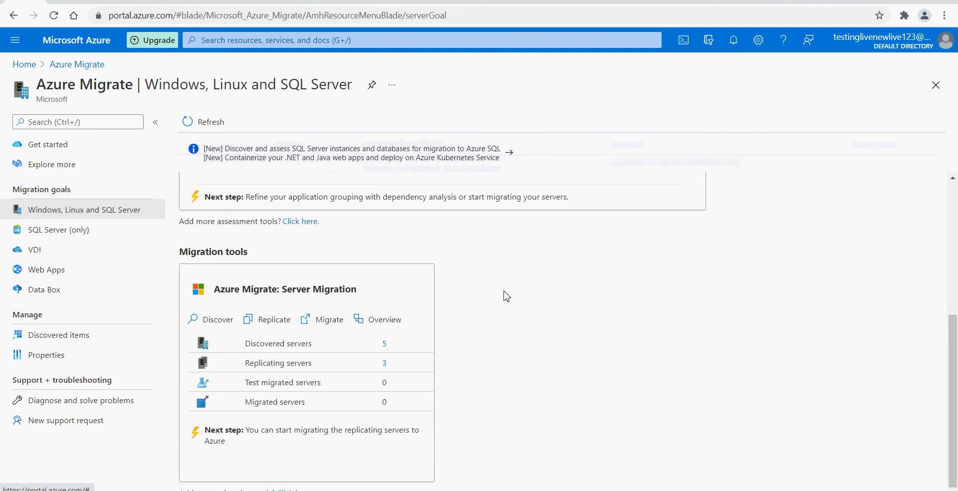
scroll(505, 296, up, 3)
scroll(455, 320, down, 2)
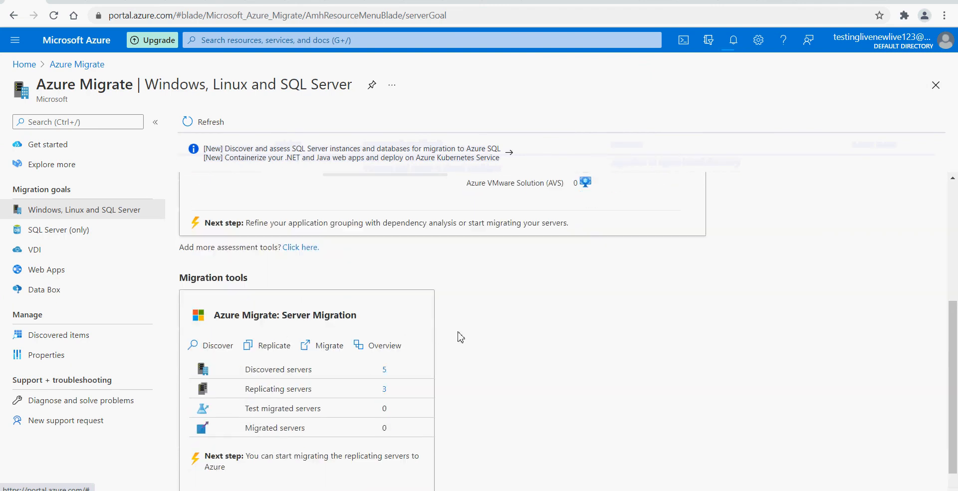
click(228, 342)
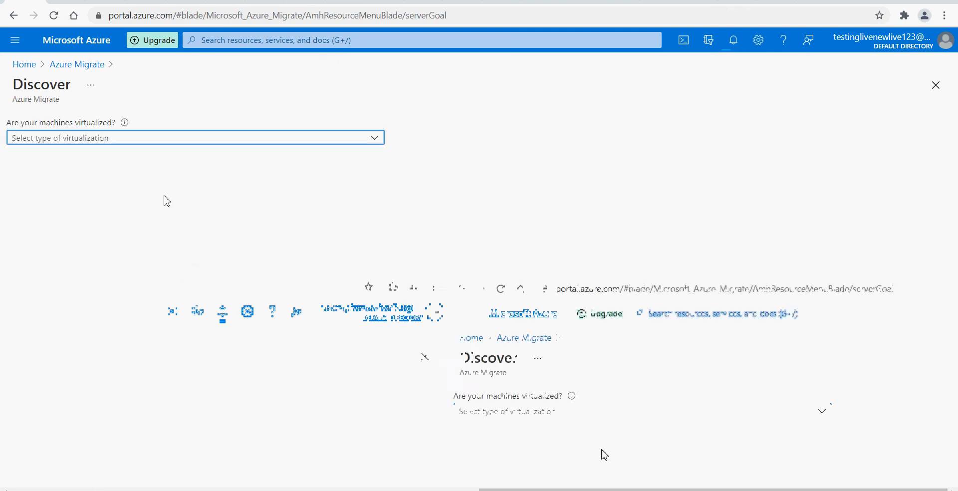
click(144, 138)
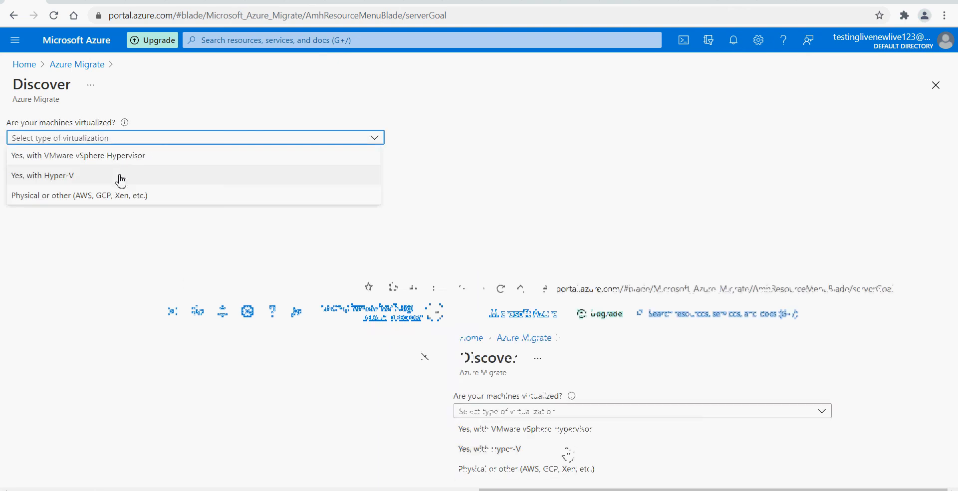
click(122, 180)
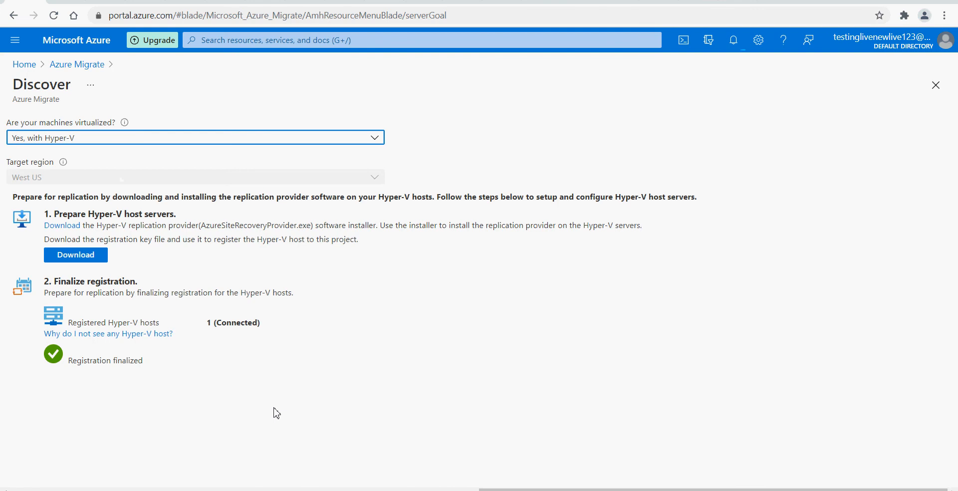
Read the instructions for preparing Hyper-V host servers with AzureSiteRecoveryProvider.exe and the registration key file
drag(228, 227, 307, 227)
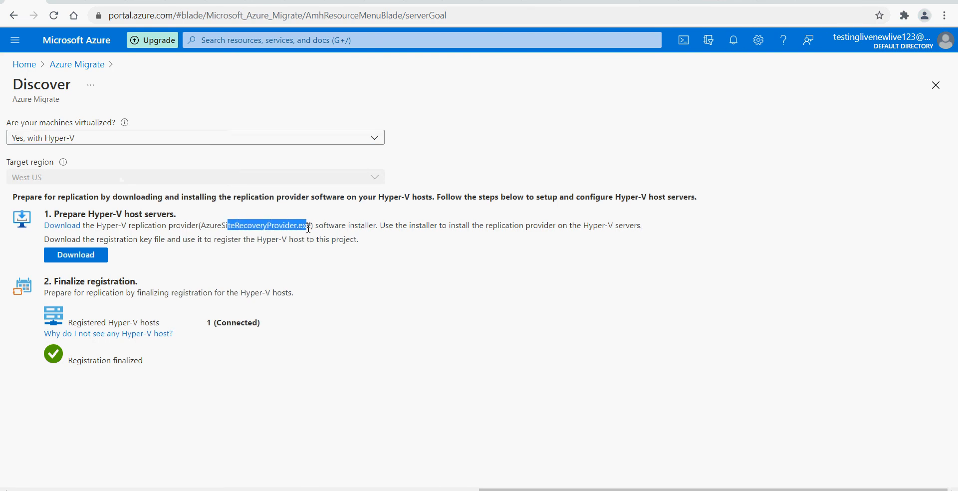
triple_click(311, 227)
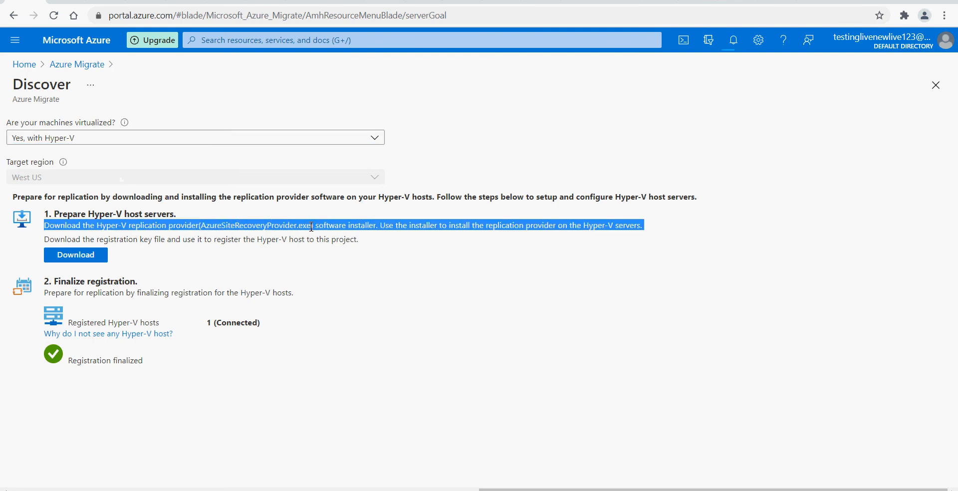
triple_click(311, 227)
double_click(293, 244)
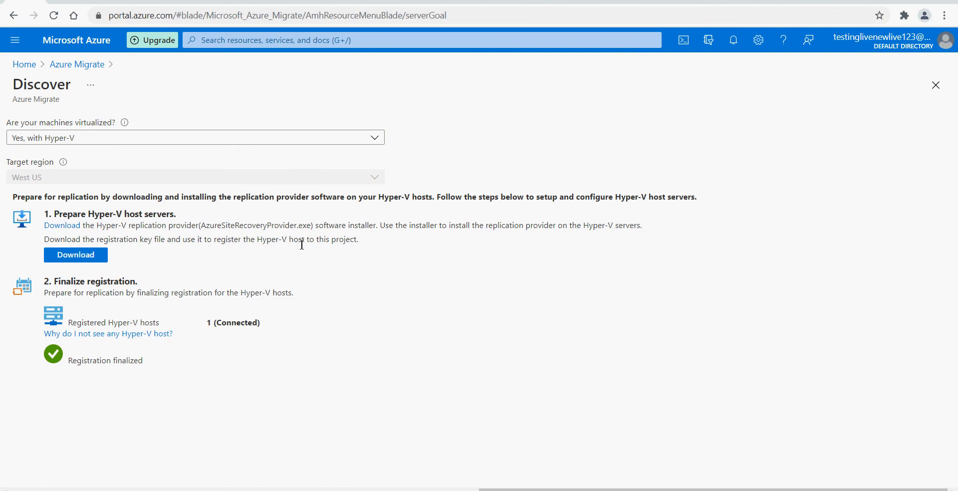
triple_click(300, 240)
click(347, 239)
triple_click(251, 227)
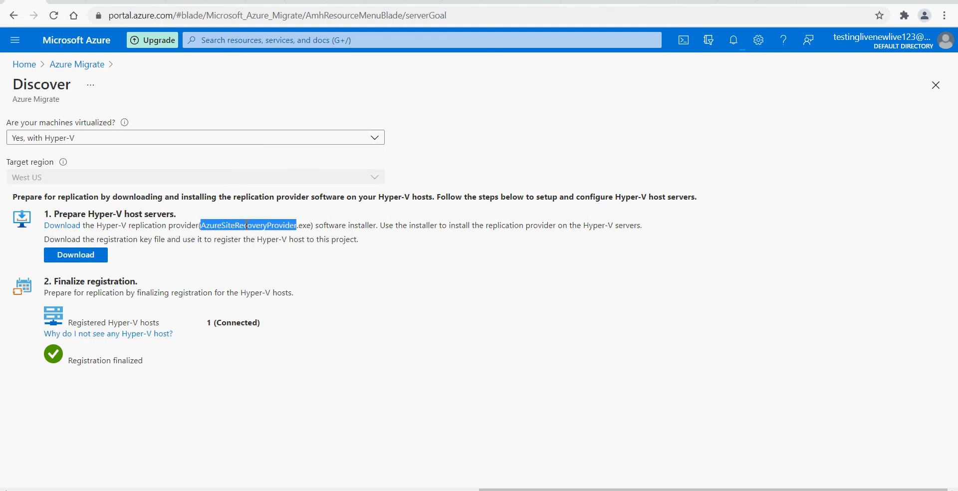
triple_click(259, 236)
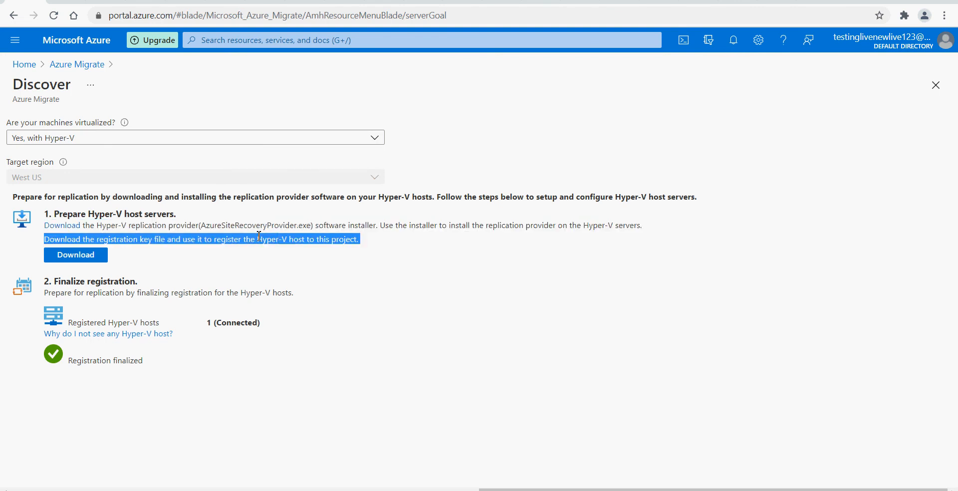
click(259, 235)
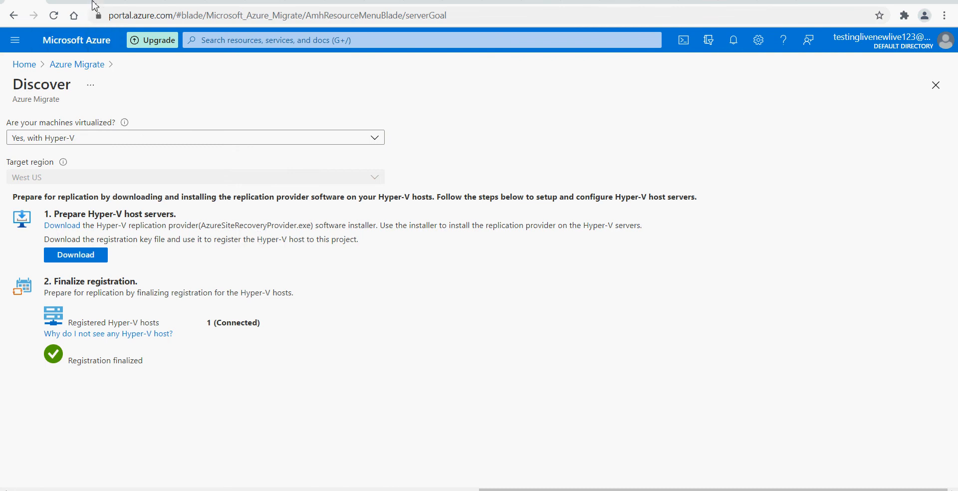
Open the Recovery Services vaults list and compare the vault with the project name shown in Azure Migrate
click(95, 2)
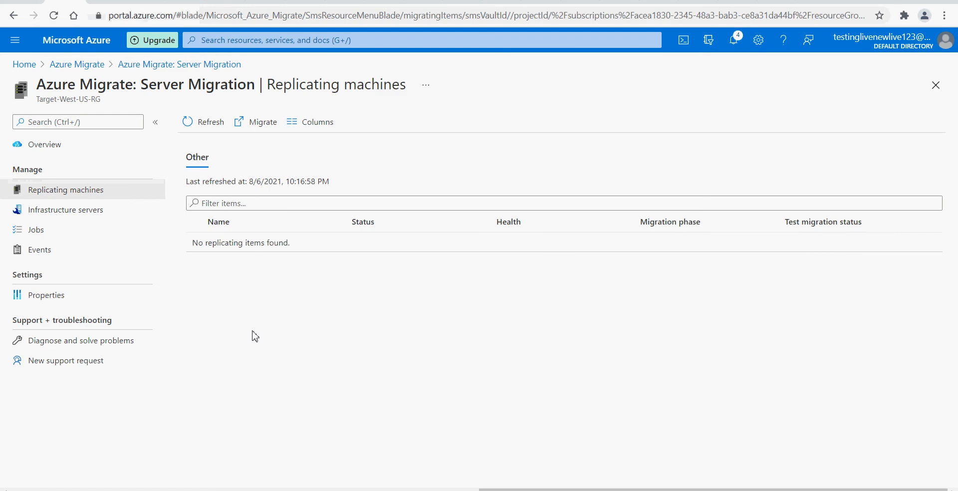
click(23, 64)
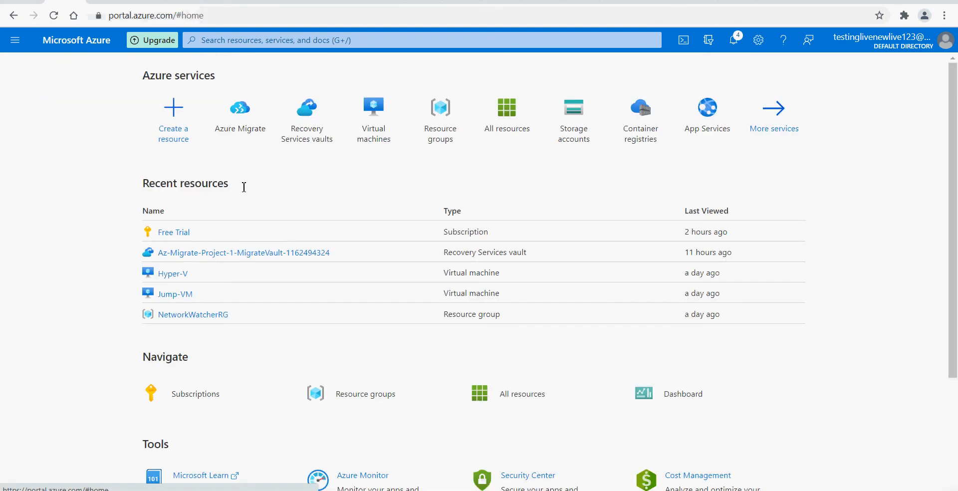
click(328, 137)
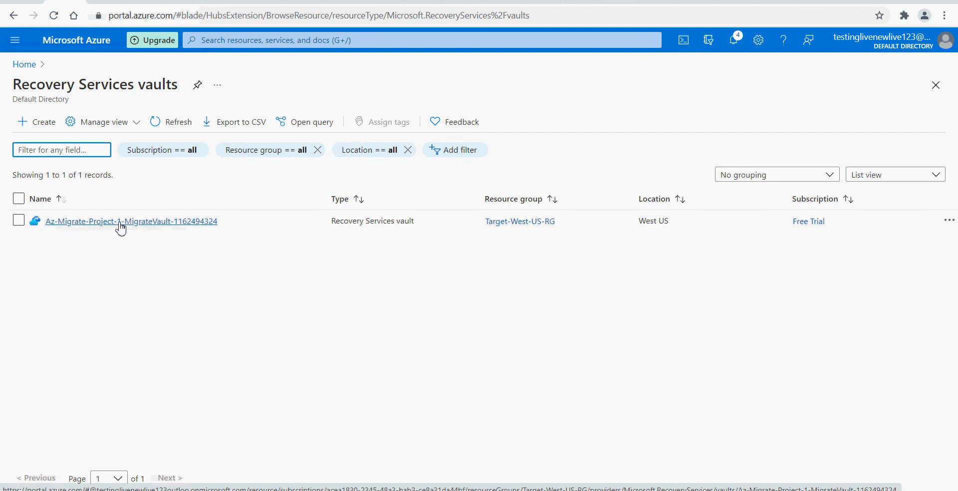
click(14, 15)
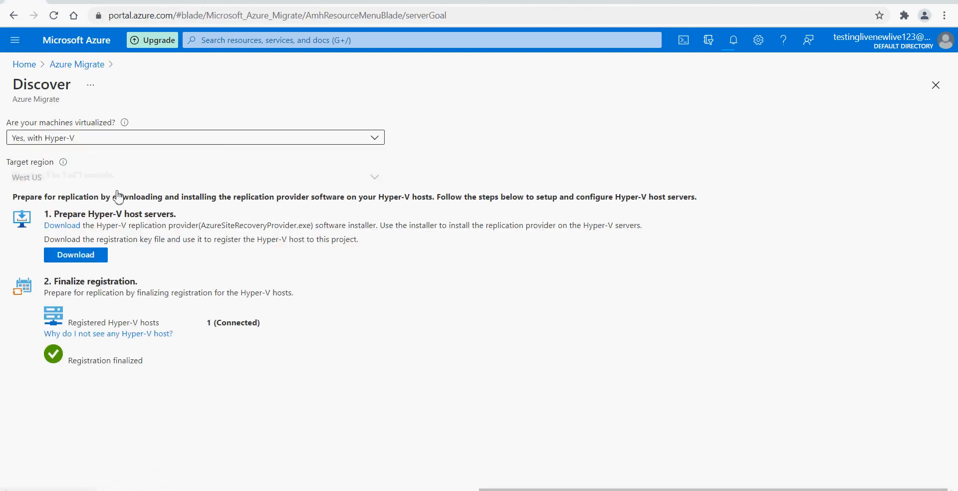
click(100, 65)
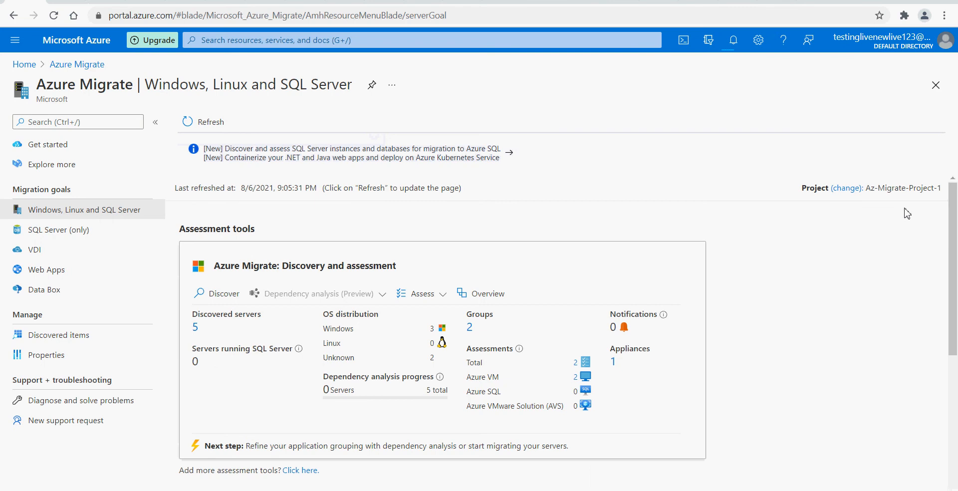
triple_click(869, 188)
click(906, 266)
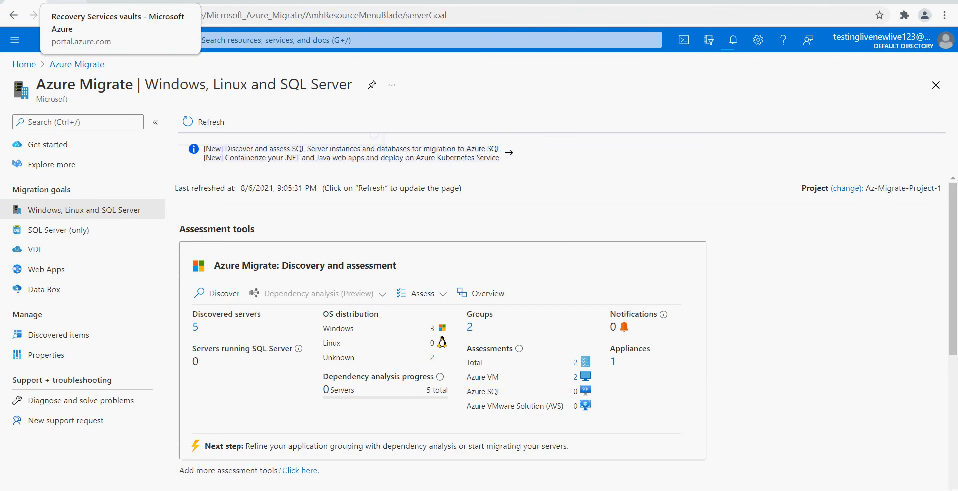
click(95, 1)
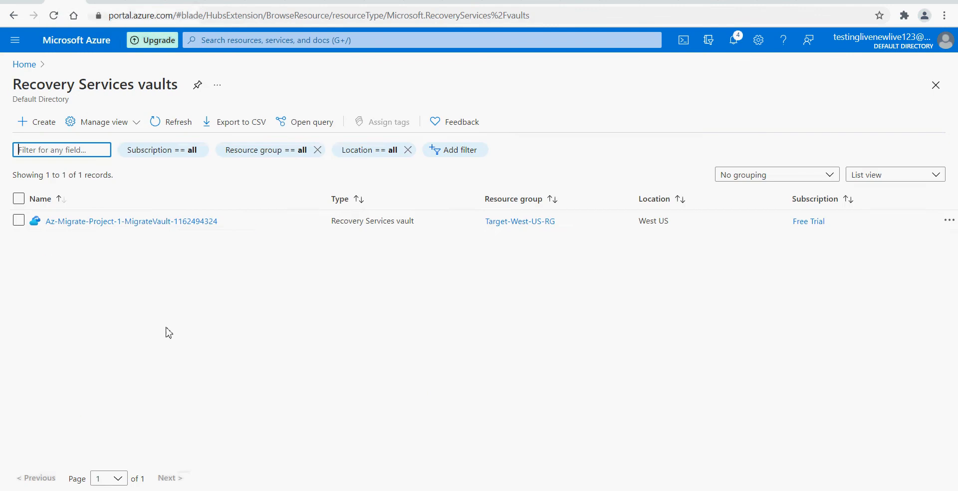
click(100, 222)
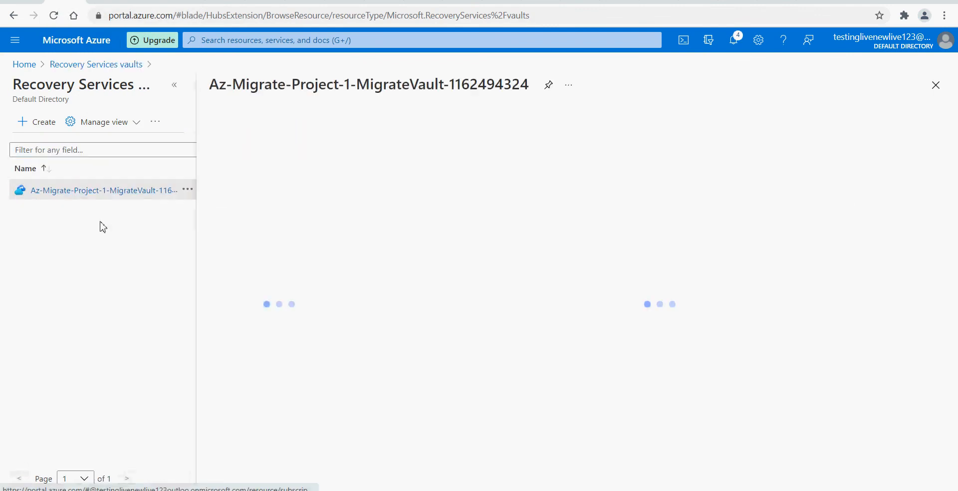
click(174, 85)
scroll(115, 337, down, 3)
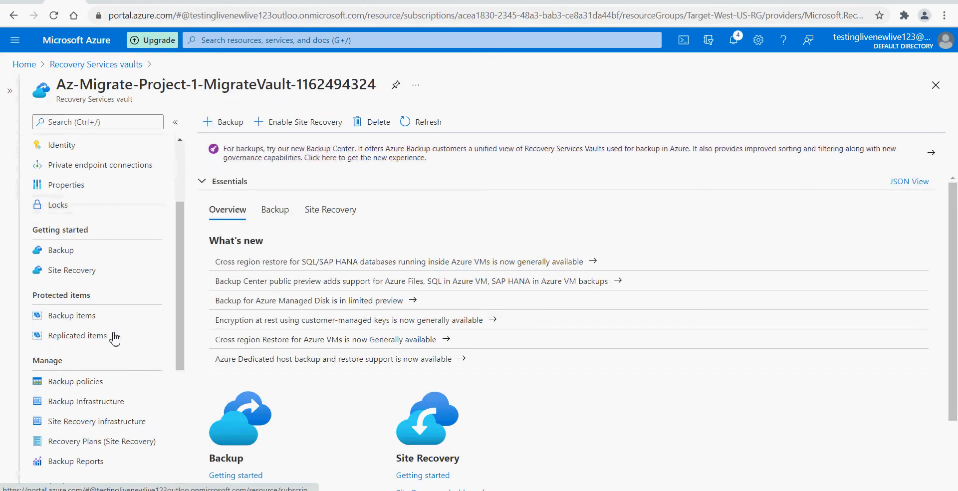
scroll(114, 337, up, 1)
scroll(114, 337, down, 3)
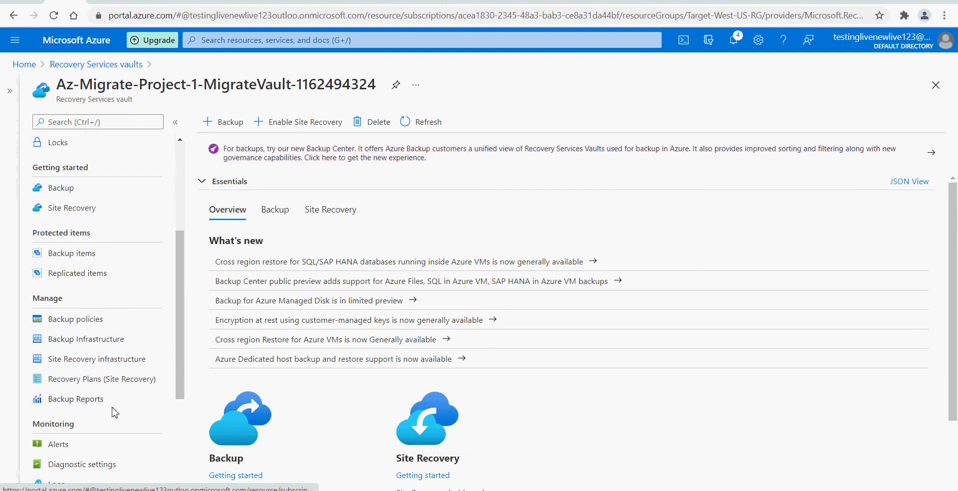
click(93, 360)
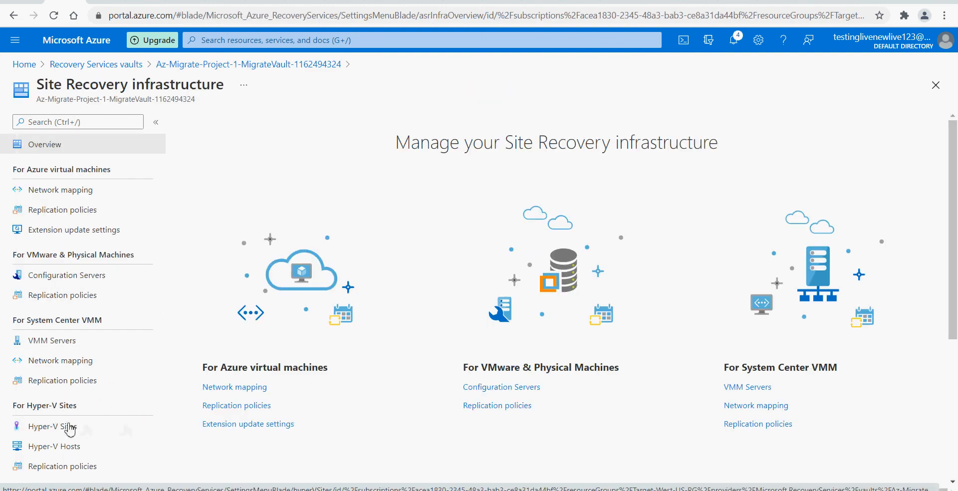
Examine the Az-Migrate-Project-1-HyperVSite Hyper-V site in the vault and return to the Site Recovery infrastructure
click(70, 428)
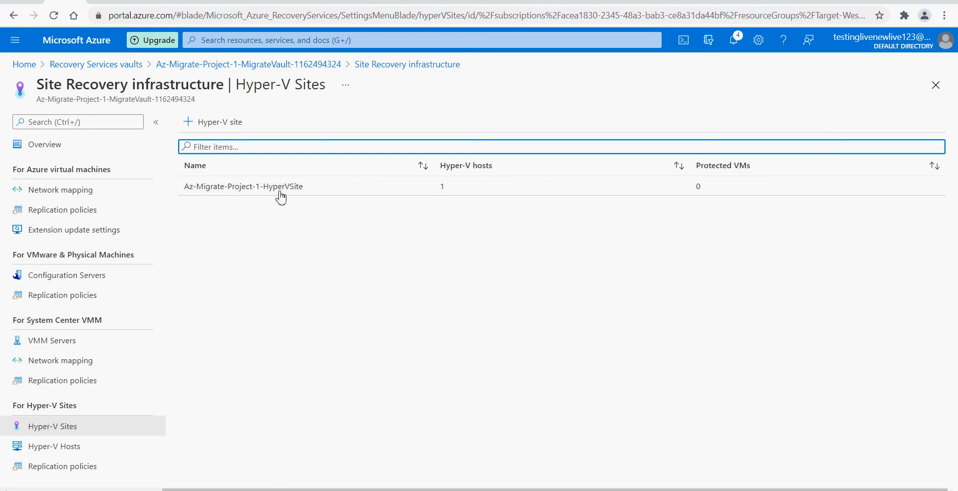
click(279, 195)
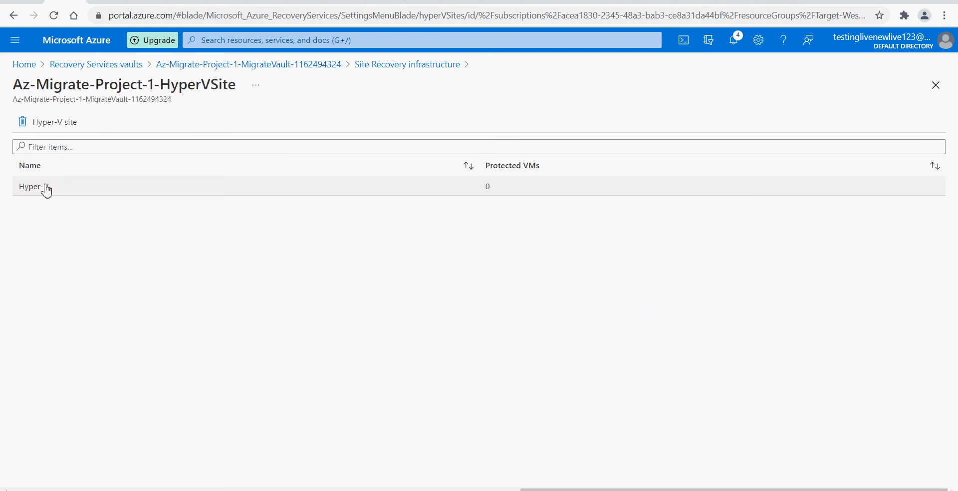
click(385, 65)
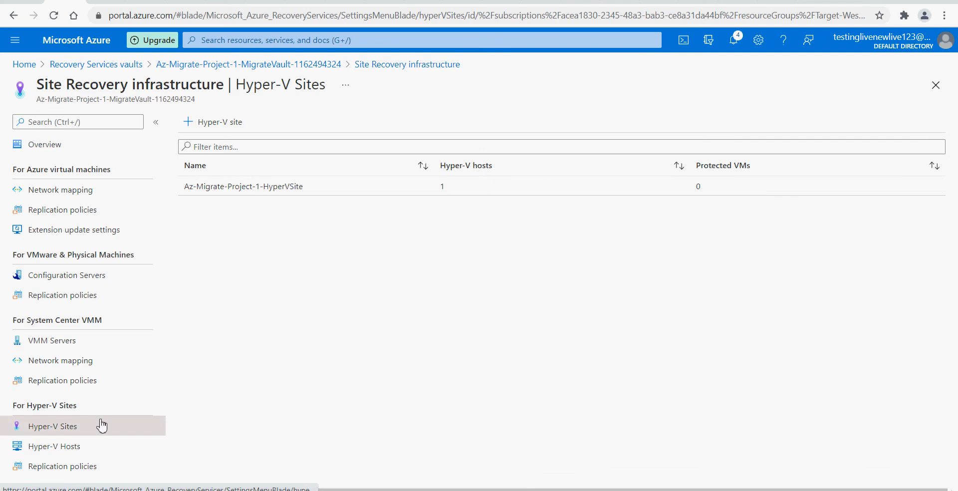
Examine the connection details of the Hyper-V host registered in the vault and return to the Azure Migrate project
click(65, 446)
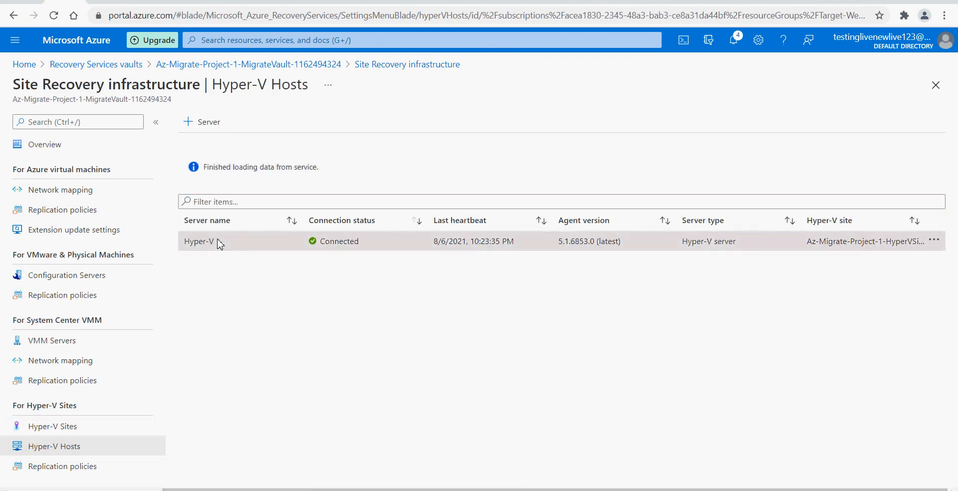
click(226, 241)
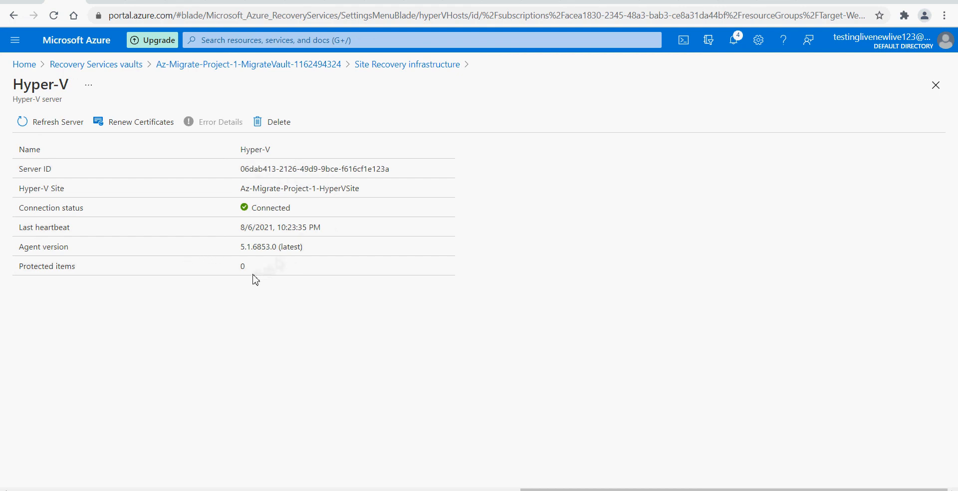
click(408, 65)
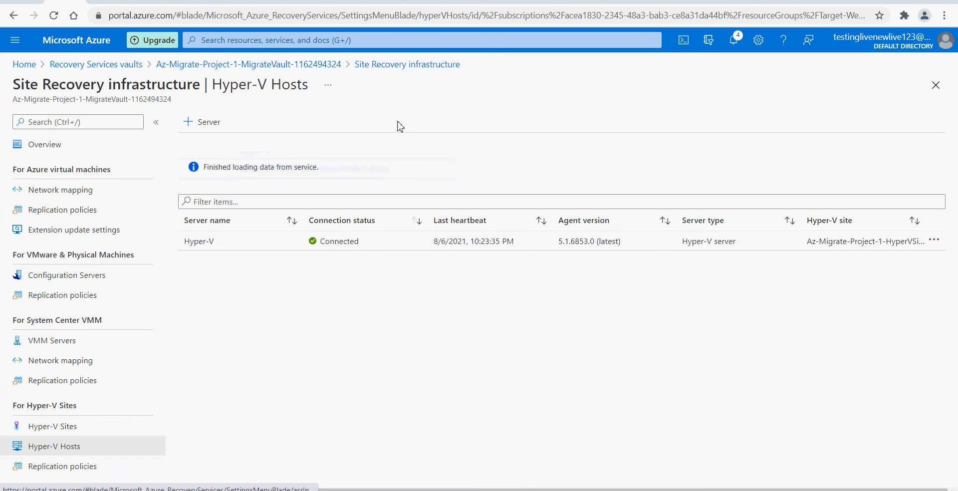
click(260, 64)
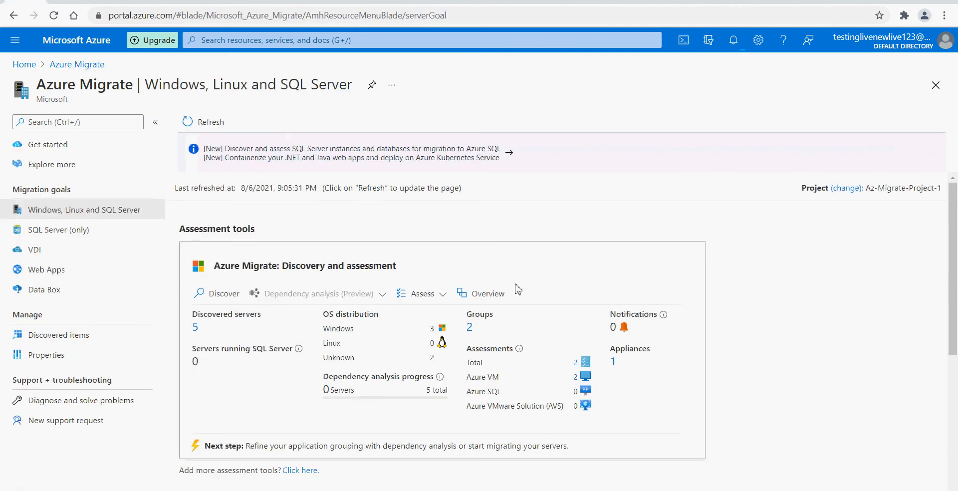
scroll(517, 290, down, 3)
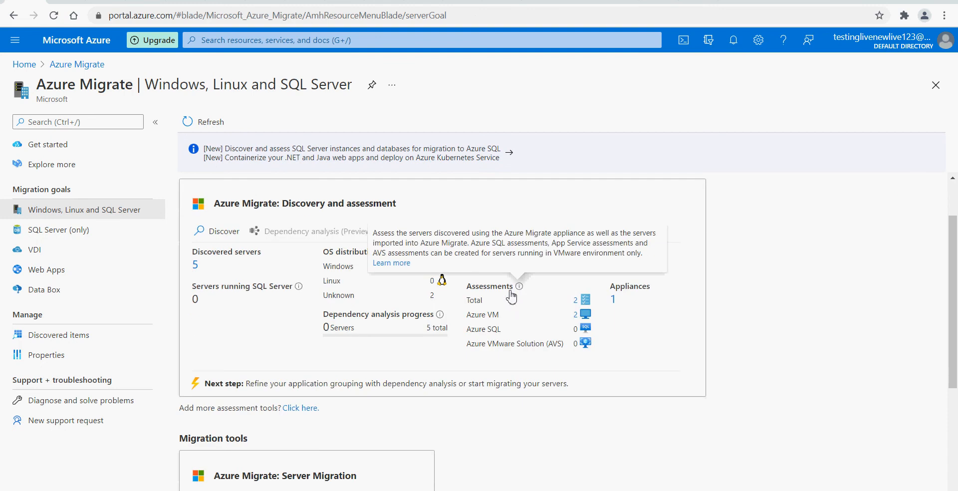
Start a Replicate setup in Azure Migrate: Server Migration with Hyper-V as the source virtualization and proceed to the virtual machine selection
scroll(451, 333, down, 1)
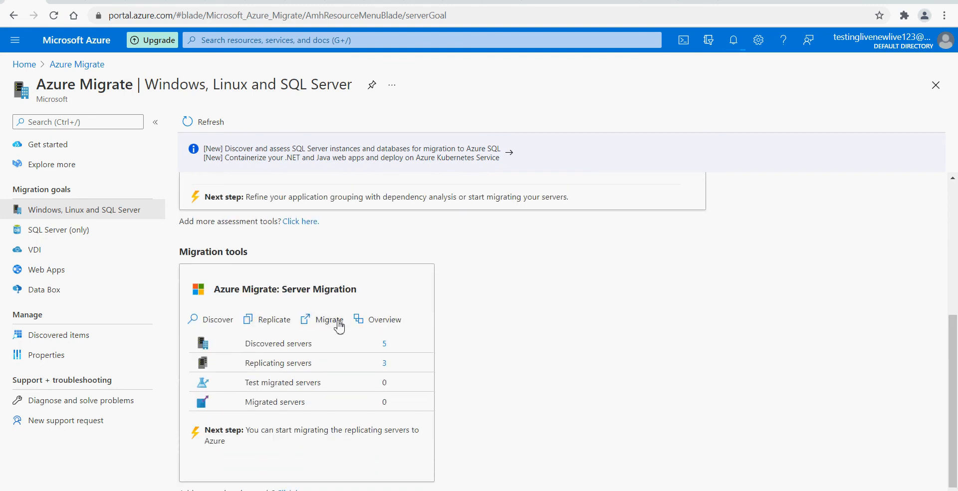
click(270, 323)
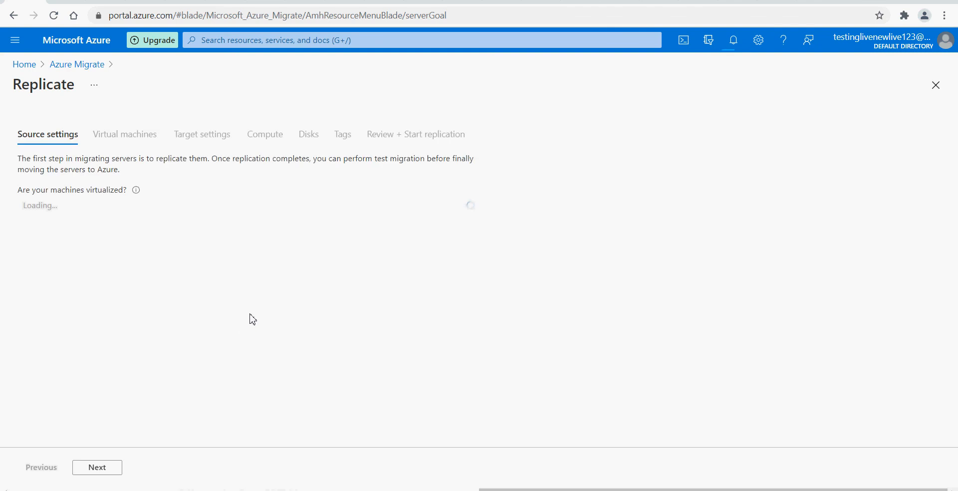
click(163, 206)
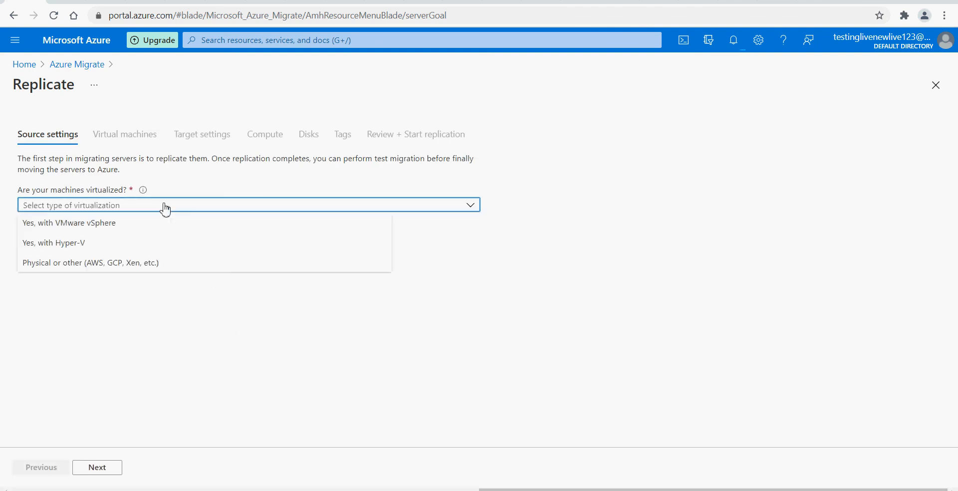
click(116, 247)
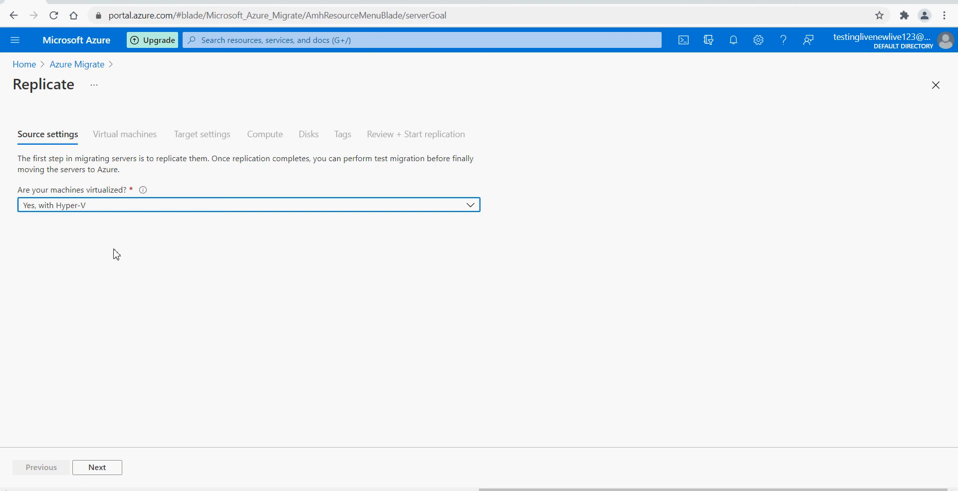
click(98, 467)
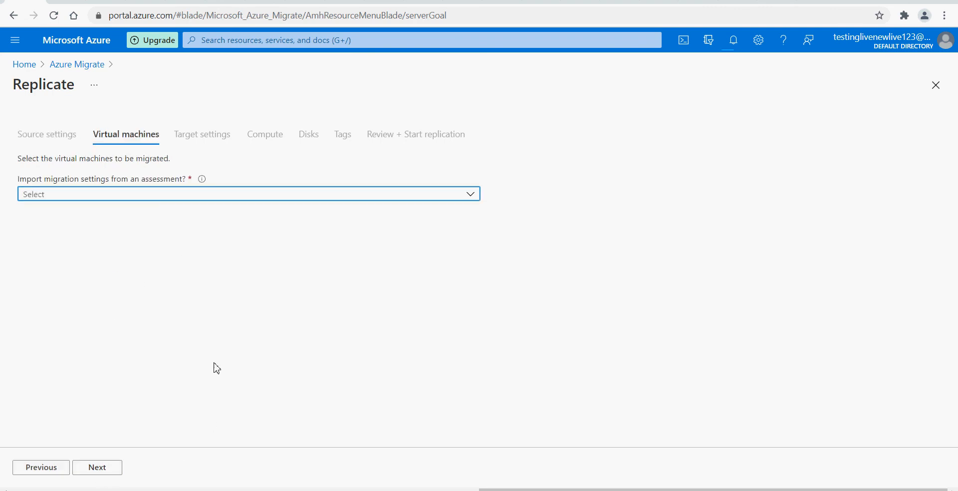
Apply migration settings from an Azure Migrate assessment, choosing group4 and its assessment assesment4
click(145, 195)
click(132, 213)
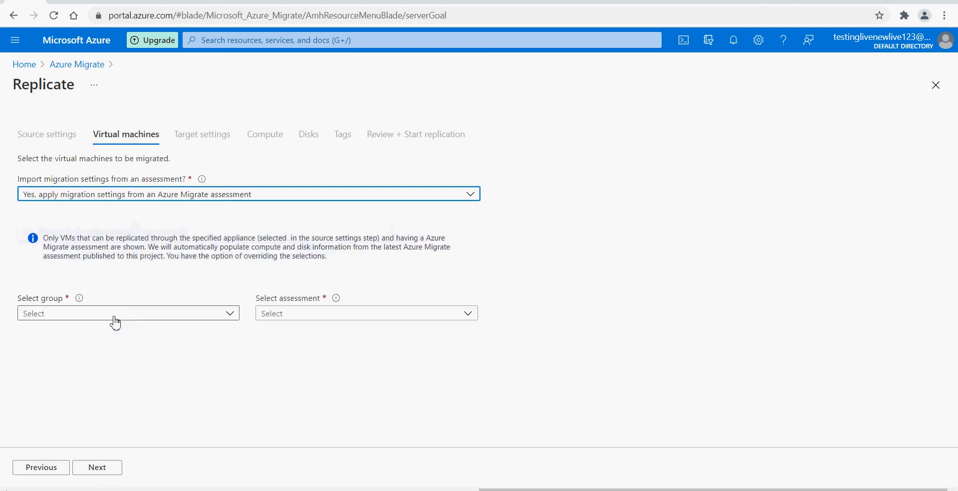
click(111, 316)
click(46, 332)
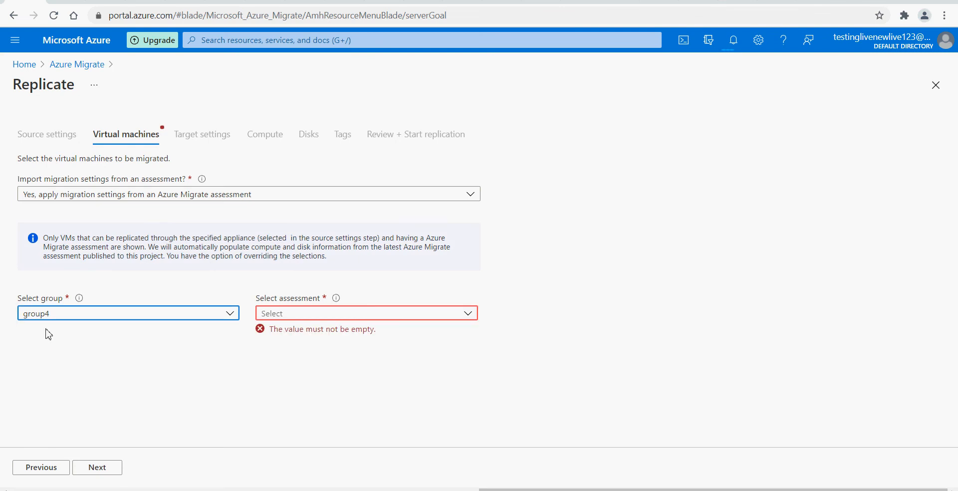
click(335, 314)
click(286, 333)
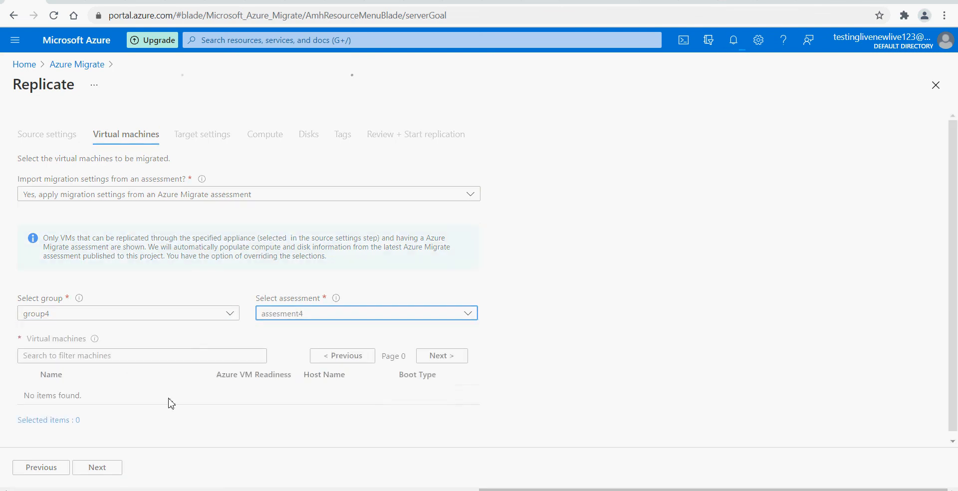
Select App-Server and DB-server as the virtual machines to replicate and proceed to the target settings
scroll(607, 413, down, 1)
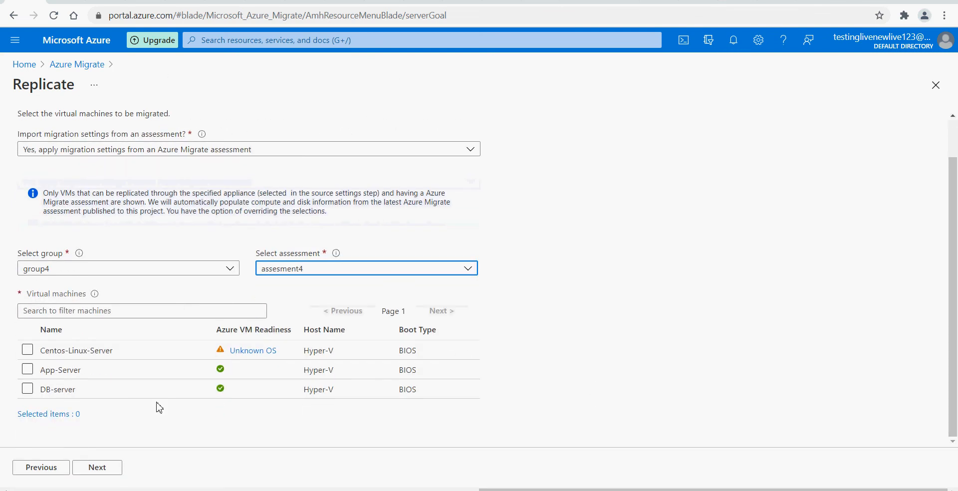
click(27, 369)
click(28, 389)
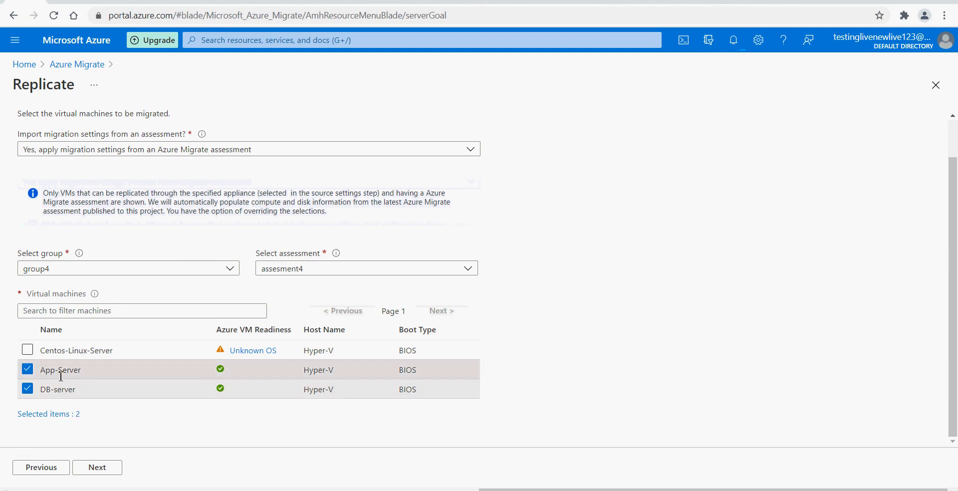
click(96, 468)
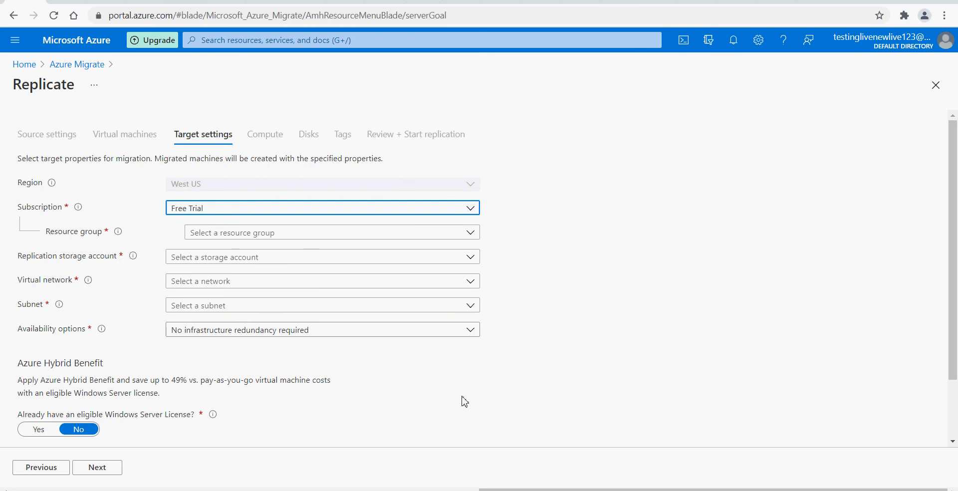
Set the target resource group to Target-West-US-RG and the replication storage account to storagetargetzero (Standard)
click(306, 234)
click(250, 275)
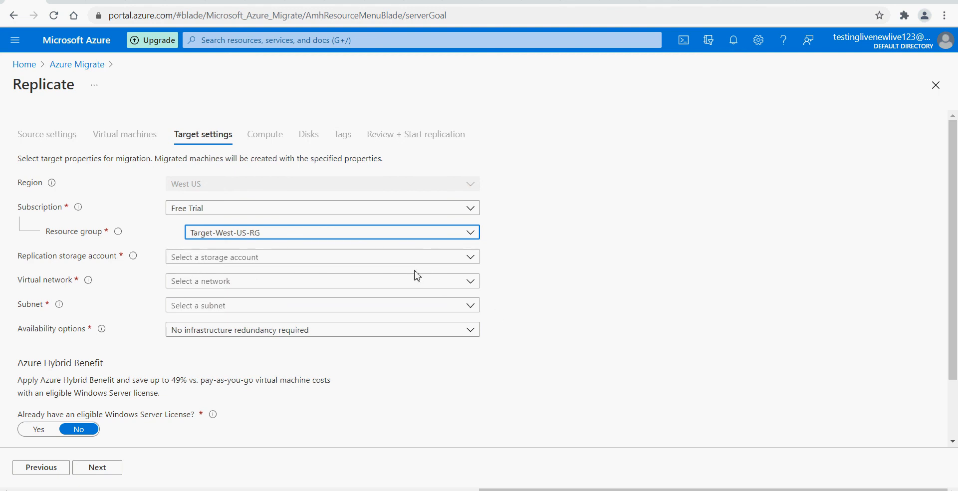
click(422, 257)
click(312, 301)
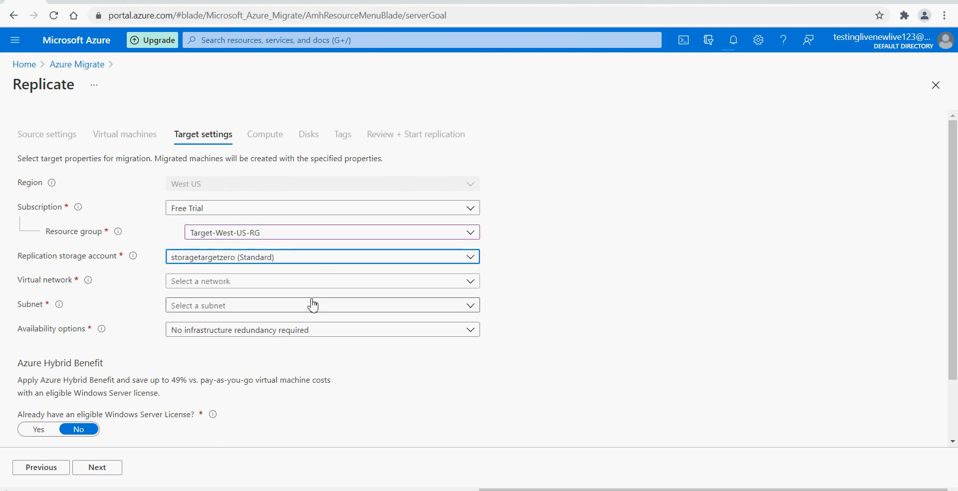
Choose the Target-West-US-RG-vnet virtual network with the default subnet, without infrastructure redundancy, and proceed to the compute settings
click(310, 282)
click(270, 324)
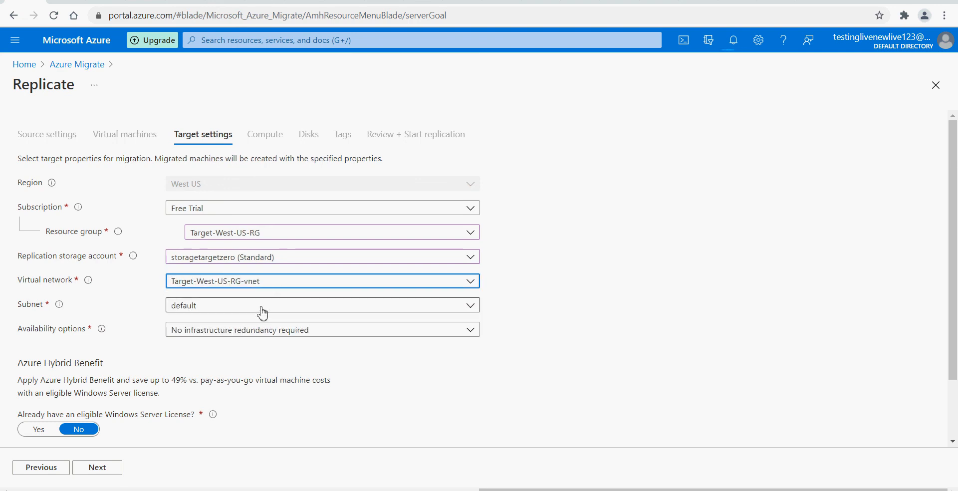
click(263, 306)
click(262, 306)
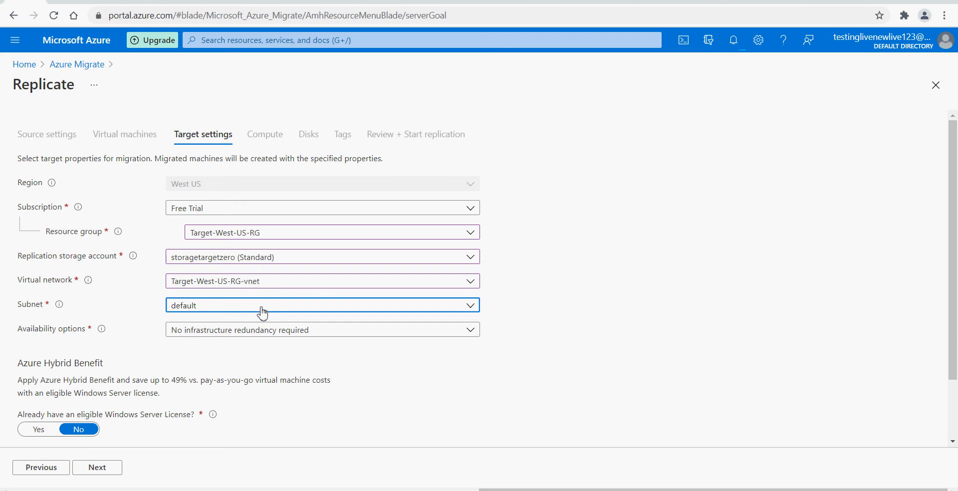
click(295, 332)
click(666, 330)
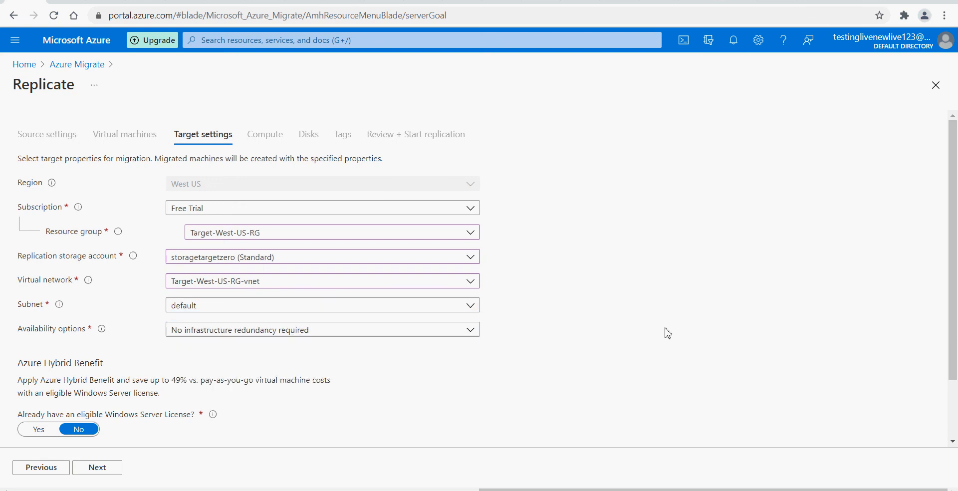
scroll(629, 337, down, 3)
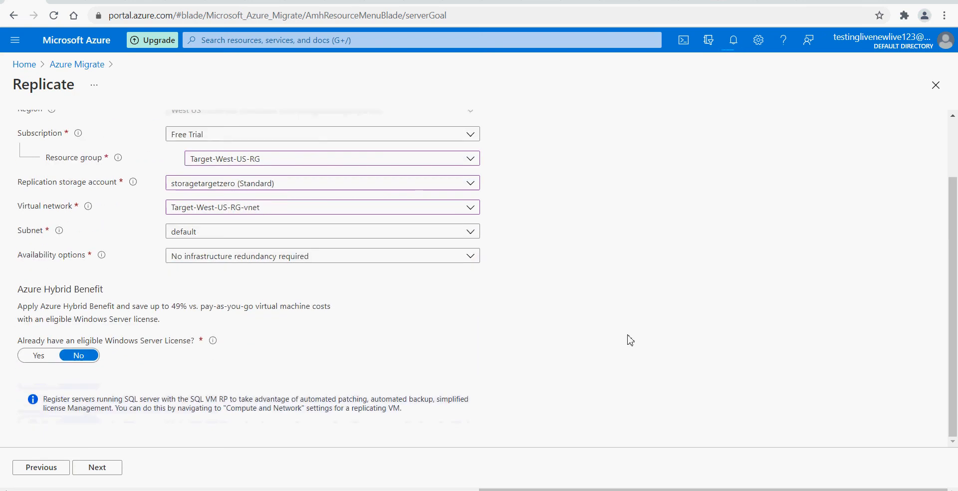
click(101, 467)
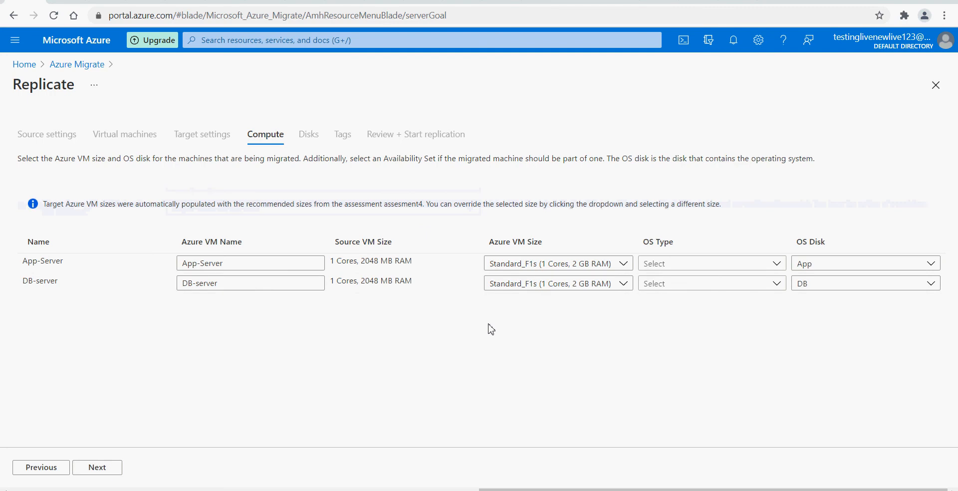
Set the OS type of both App-Server and DB-server to Windows and proceed to the disk settings
double_click(345, 260)
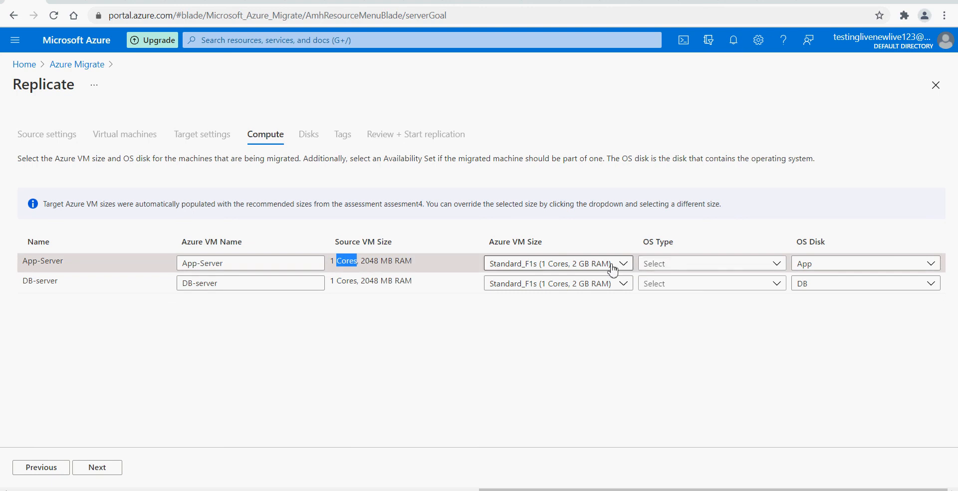
click(610, 374)
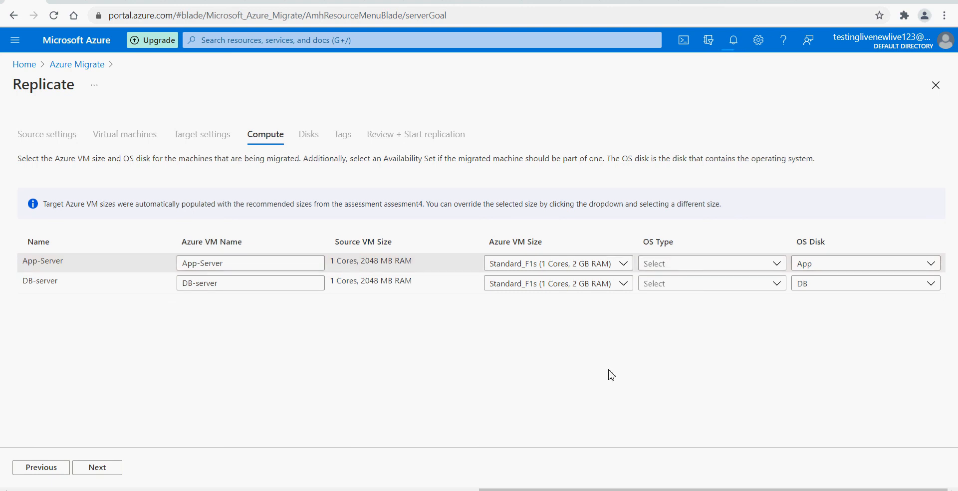
click(777, 265)
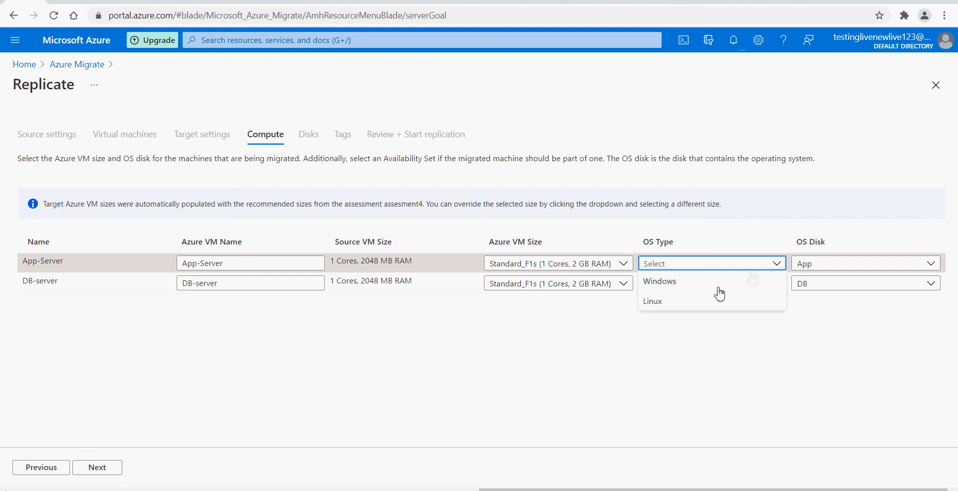
click(714, 284)
click(712, 287)
click(695, 301)
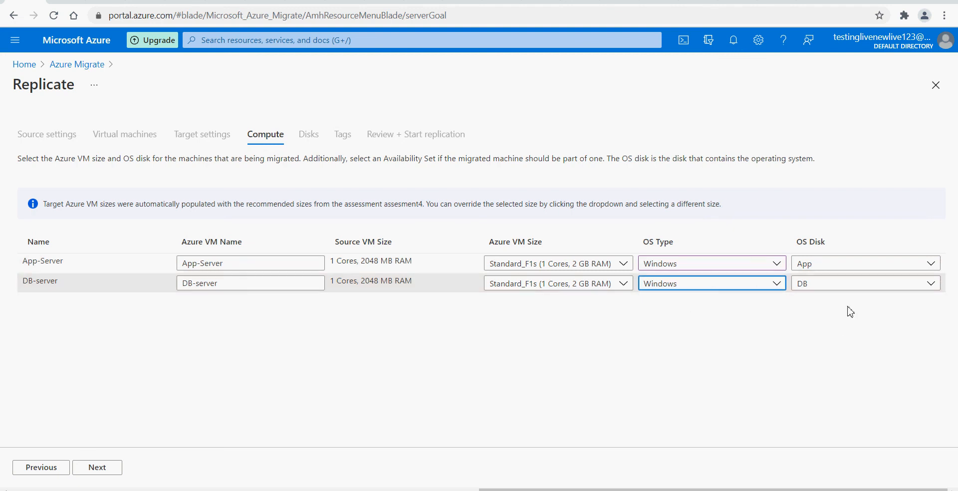
click(110, 469)
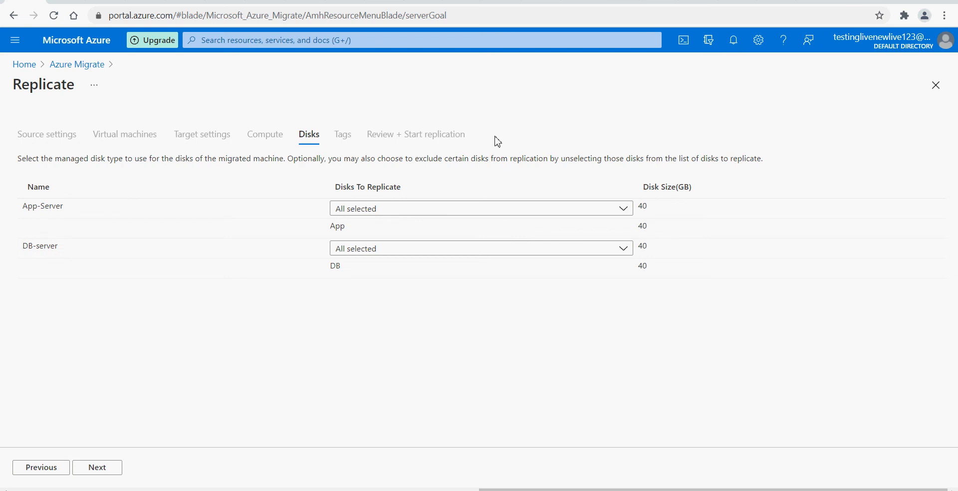
Switch to the Microsoft Docs article on server software support for Azure VMs and examine the supported Microsoft product versions
click(502, 2)
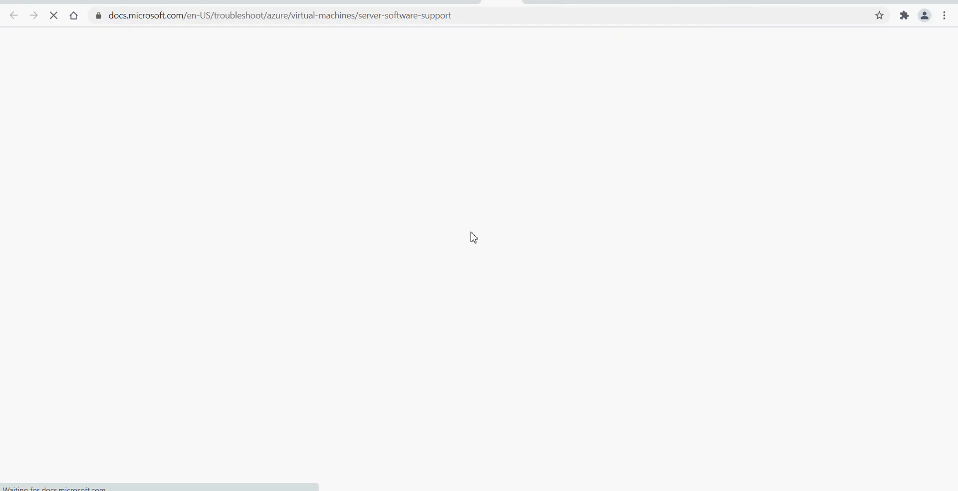
scroll(473, 237, up, 20)
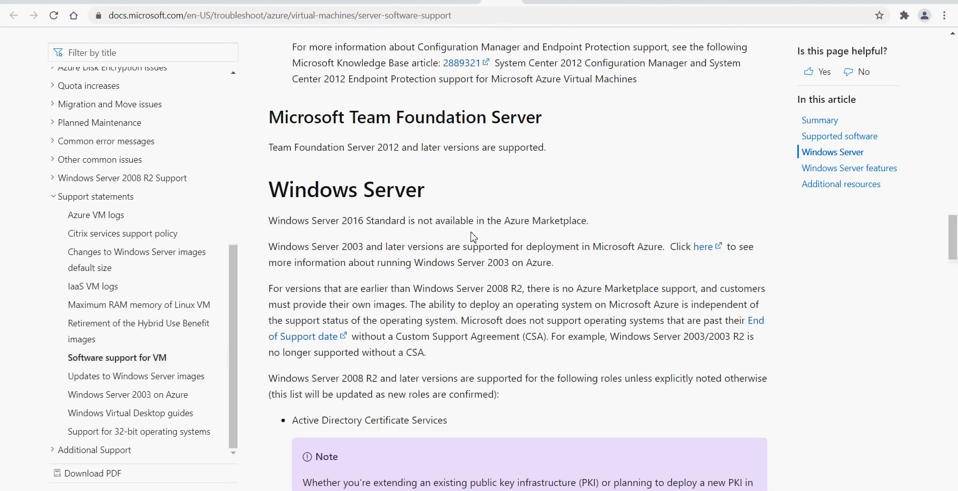
scroll(473, 233, up, 10)
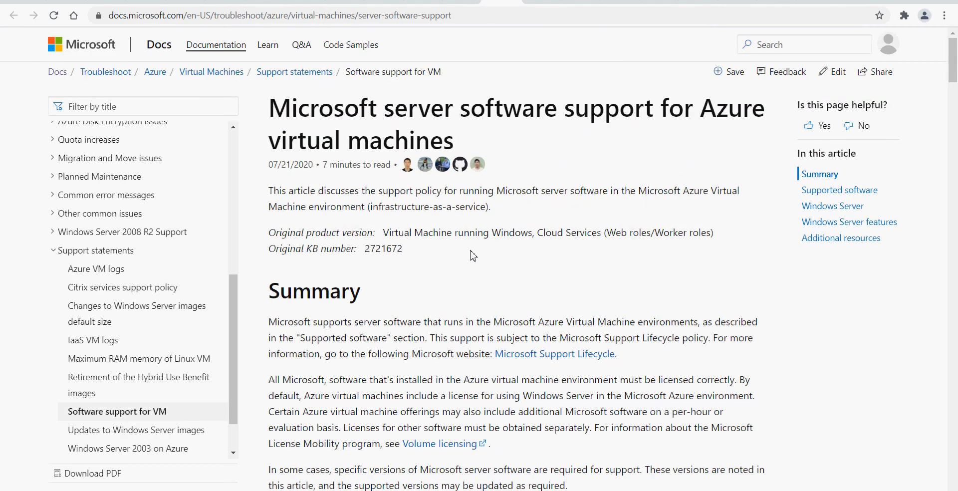
scroll(473, 256, down, 8)
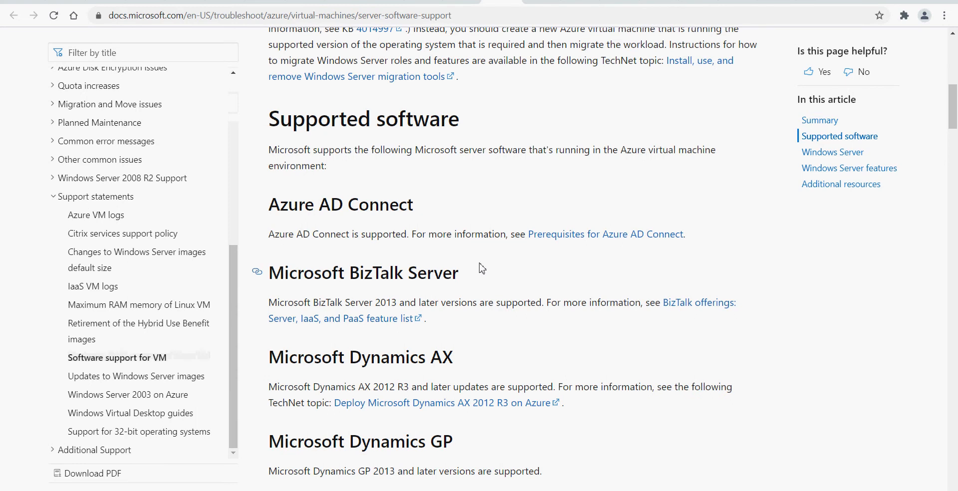
scroll(481, 268, down, 1)
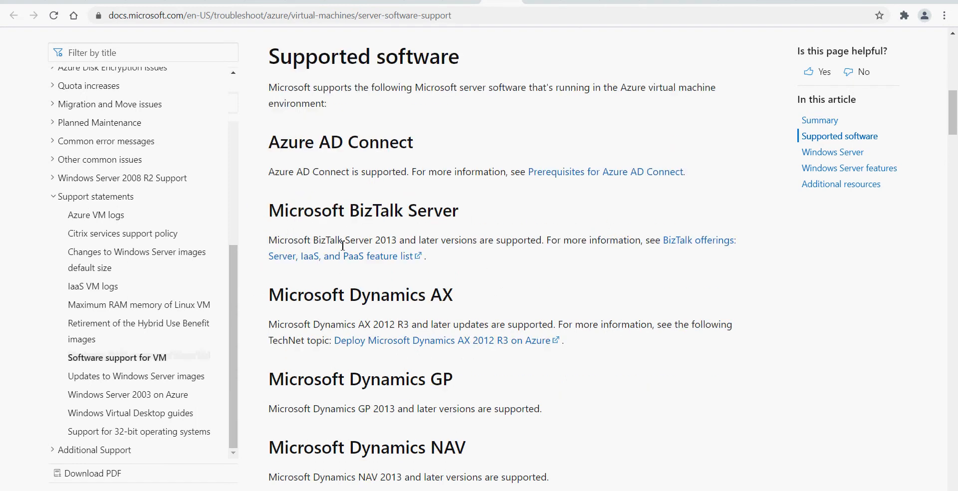
drag(318, 240, 440, 240)
click(487, 243)
scroll(503, 282, down, 2)
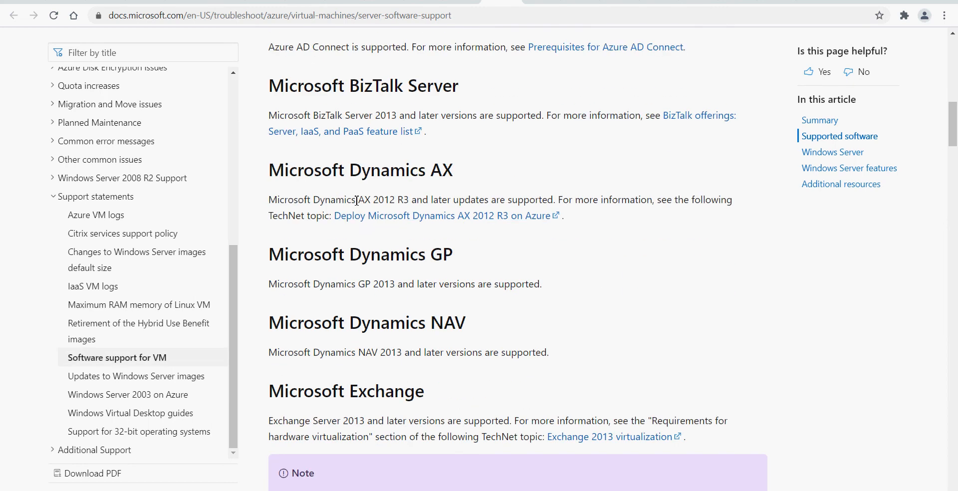
drag(356, 200, 474, 198)
click(475, 199)
scroll(347, 280, down, 5)
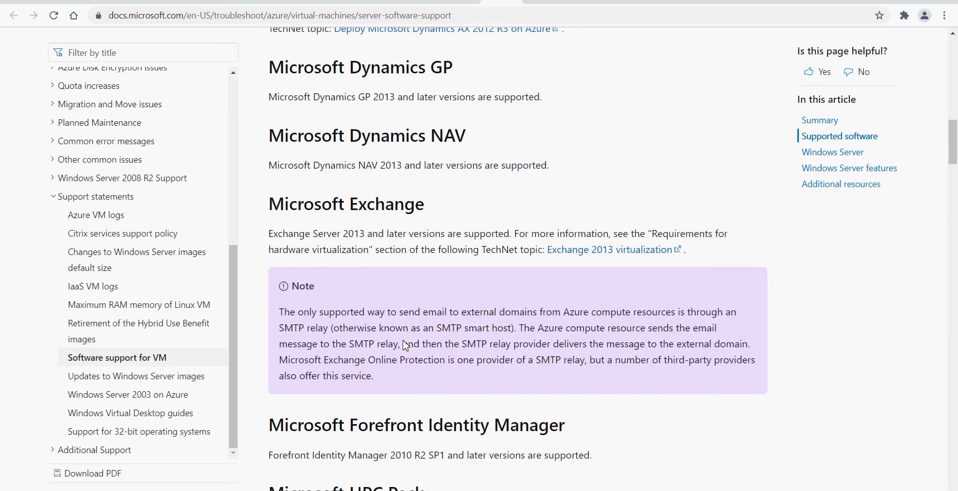
scroll(346, 278, up, 2)
drag(322, 230, 439, 234)
scroll(435, 235, down, 5)
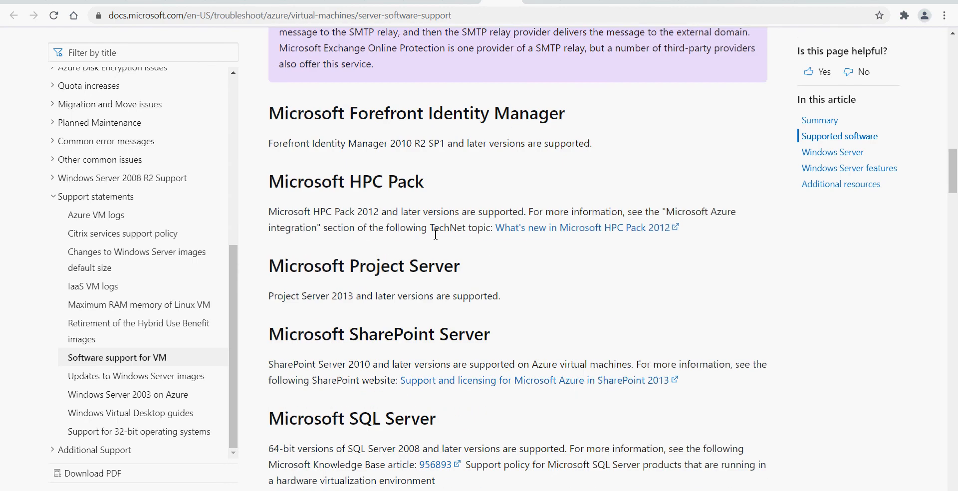
scroll(435, 234, down, 4)
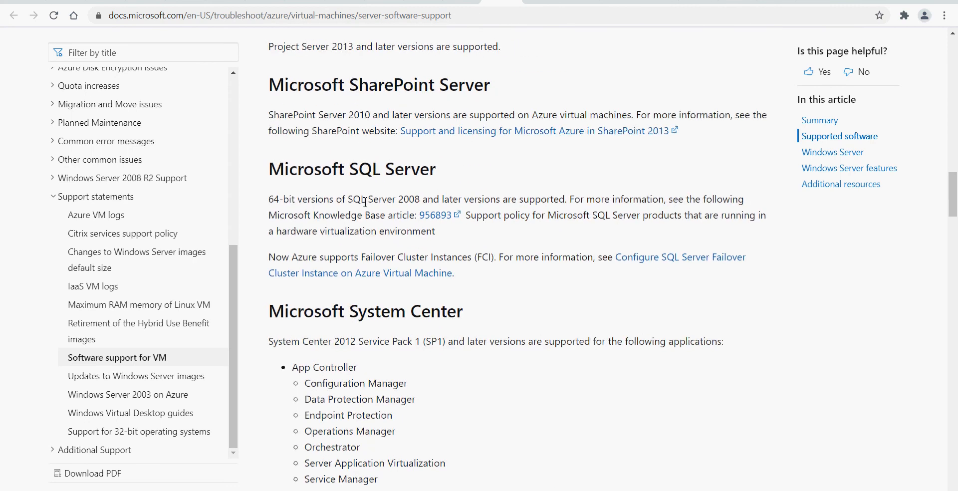
Examine the article's Windows Server section for supported versions, roles and failover cluster requirements
scroll(443, 303, down, 8)
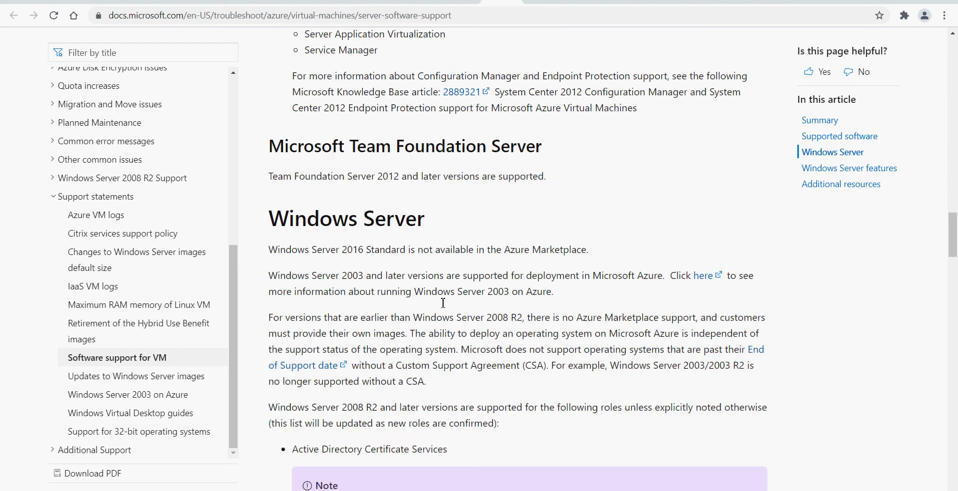
scroll(441, 306, down, 10)
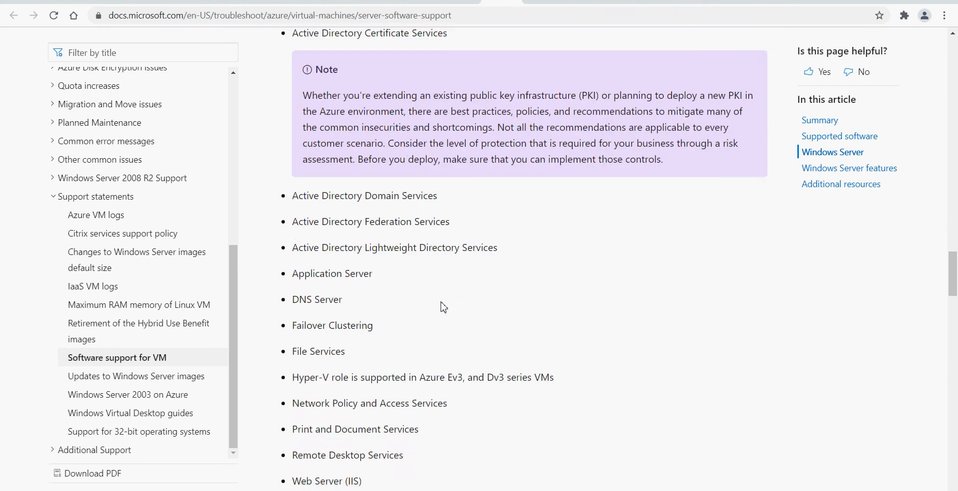
scroll(443, 306, down, 3)
scroll(443, 303, down, 1)
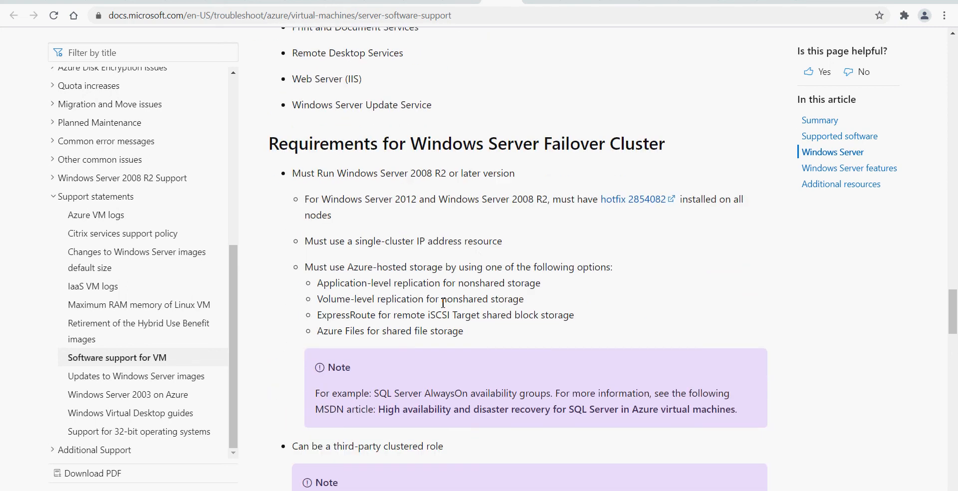
Examine the Windows Server failover cluster requirements and the roles not supported on Azure VMs
drag(411, 173, 474, 172)
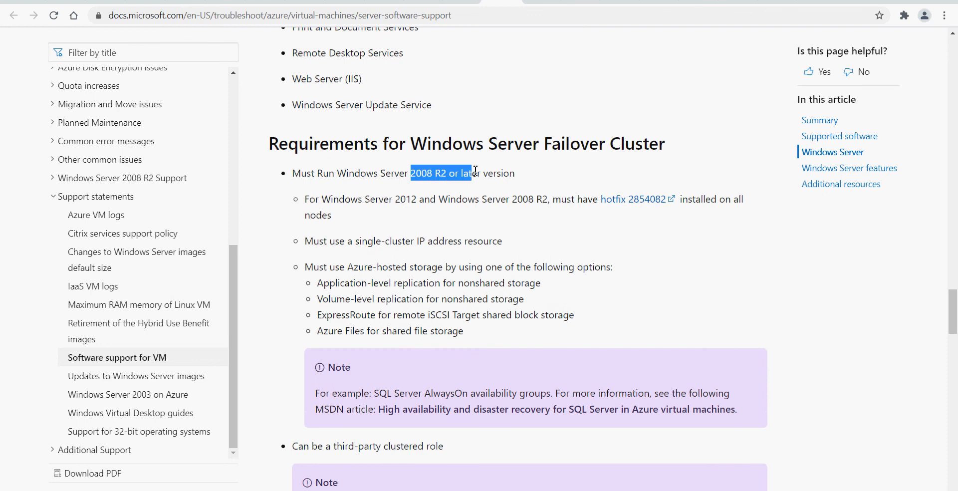
click(441, 230)
drag(455, 200, 561, 200)
click(562, 199)
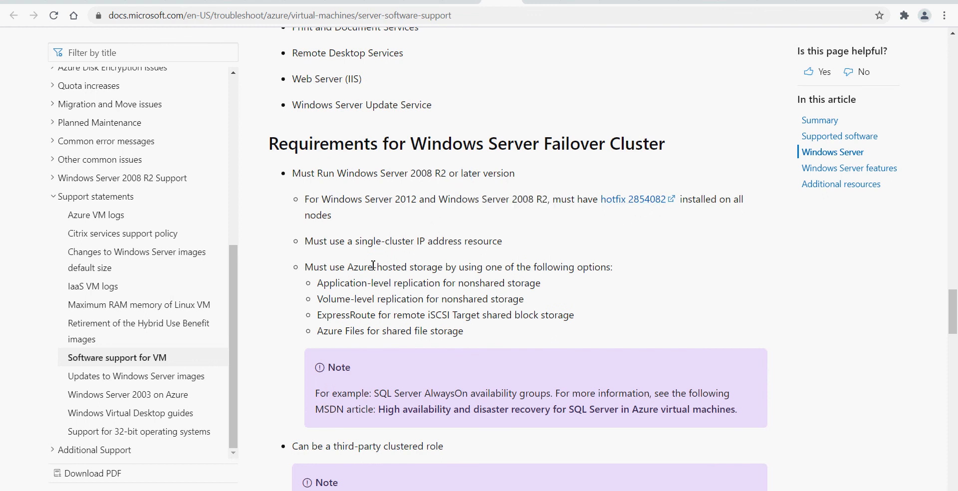
scroll(373, 264, down, 2)
scroll(373, 265, down, 6)
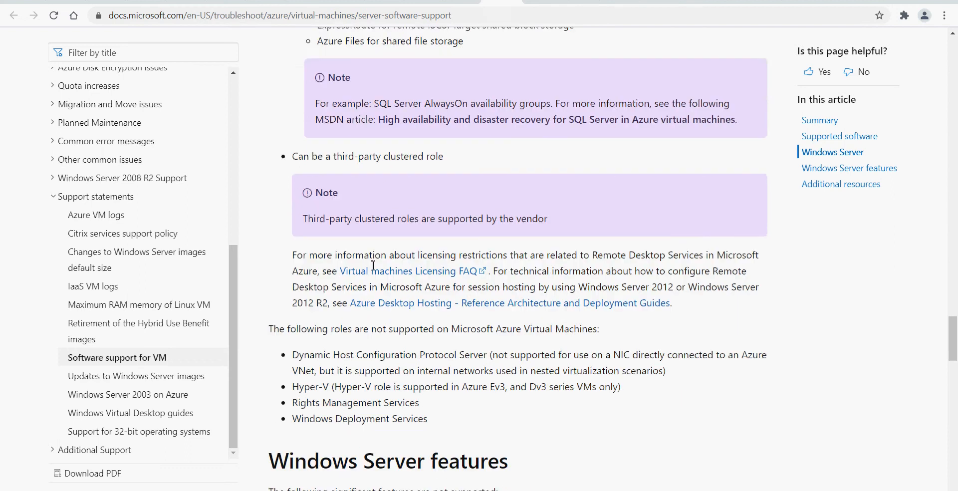
scroll(373, 265, up, 4)
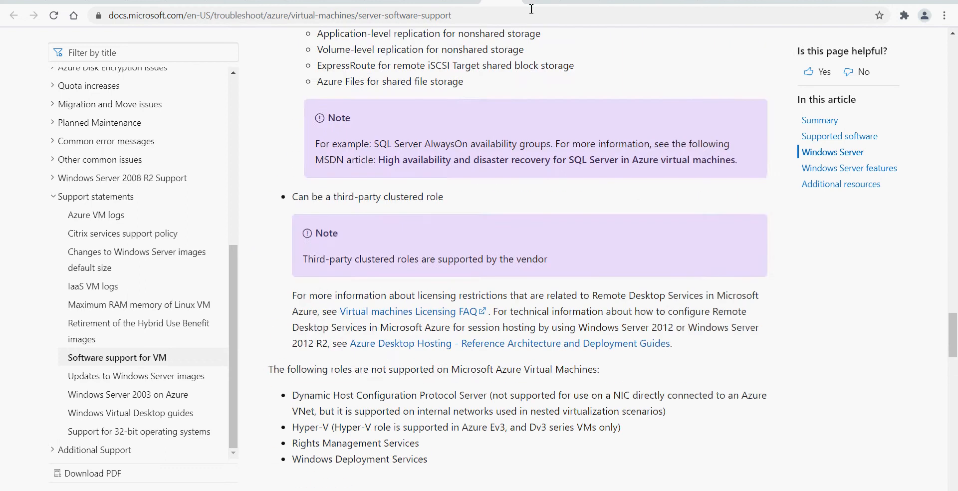
Switch to the article on endorsed Linux distributions and examine the CentOS versions supported on Azure
click(530, 2)
scroll(459, 291, up, 9)
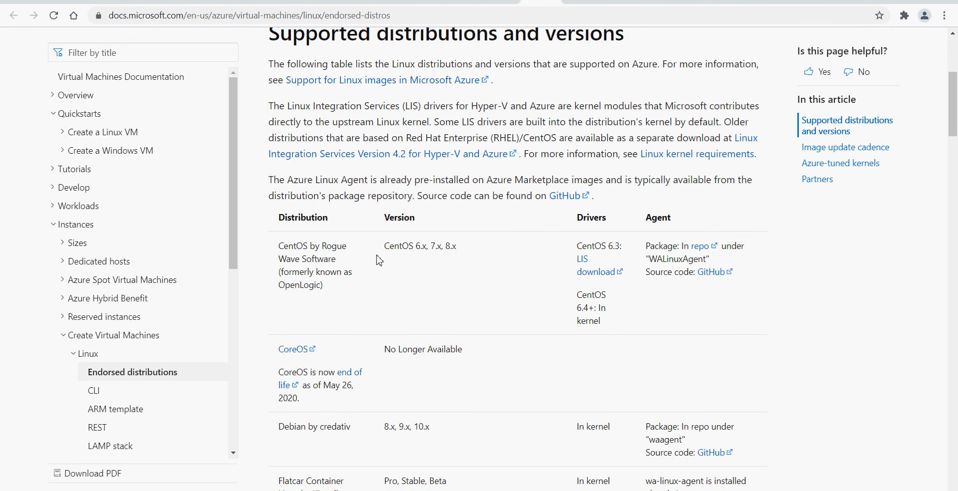
drag(384, 246, 454, 245)
click(444, 247)
click(464, 265)
scroll(529, 325, down, 1)
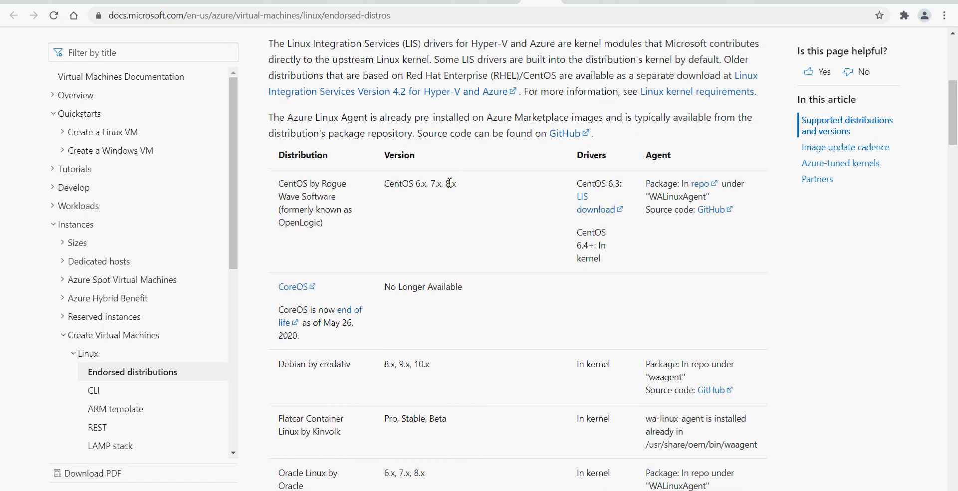
scroll(461, 249, down, 1)
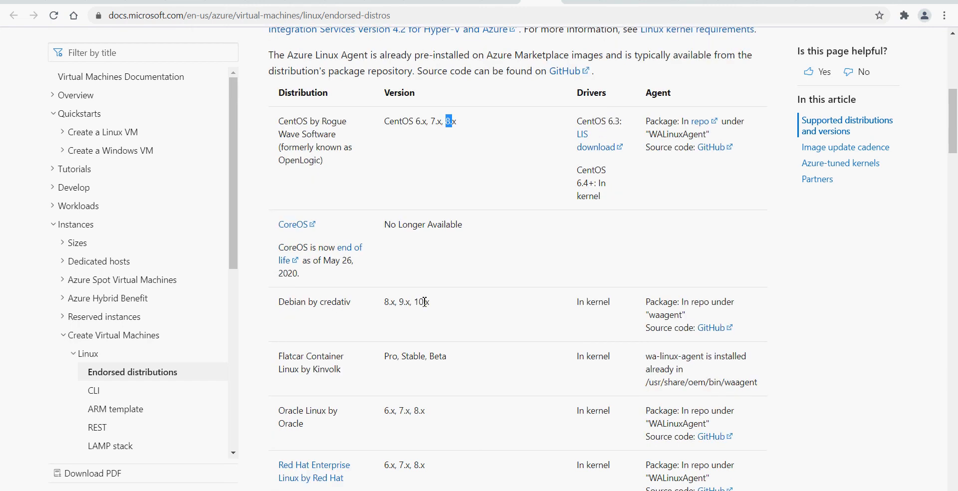
Examine the supported Oracle, Red Hat, SUSE and Ubuntu versions in the endorsed distributions table
scroll(445, 309, down, 2)
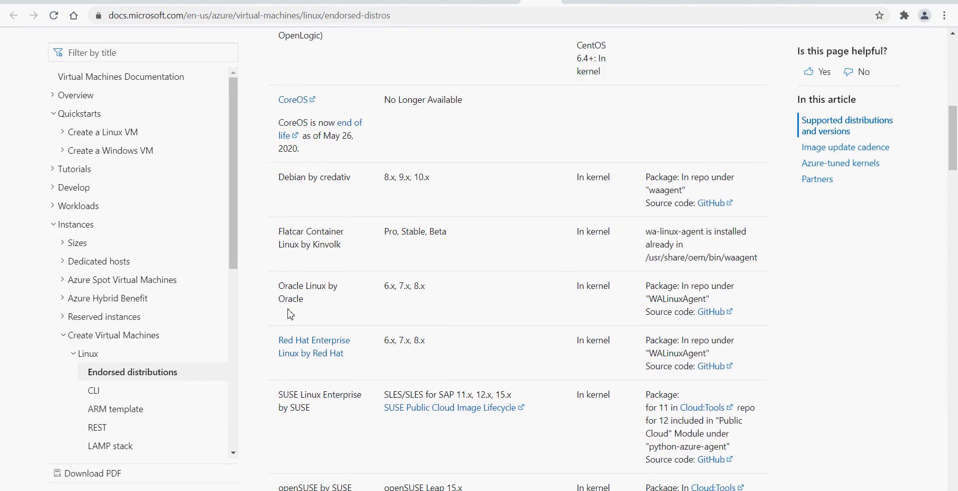
drag(381, 344, 430, 342)
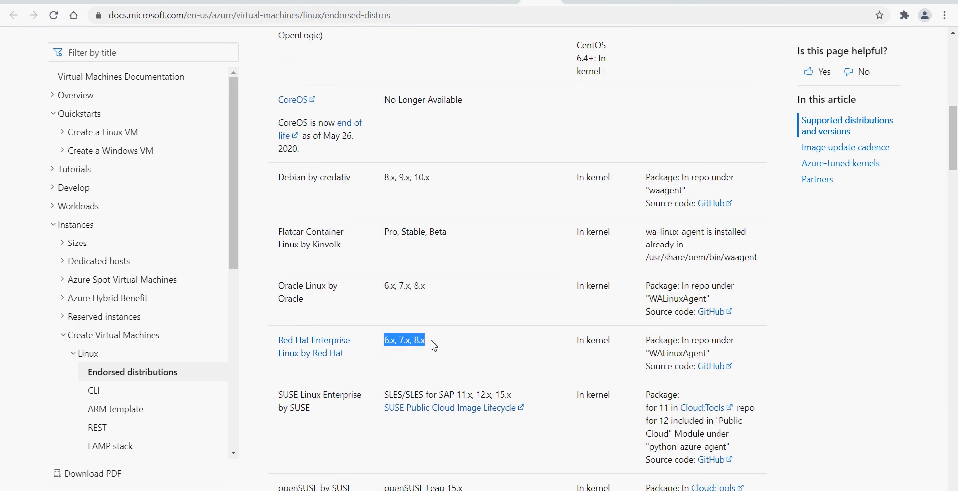
click(409, 363)
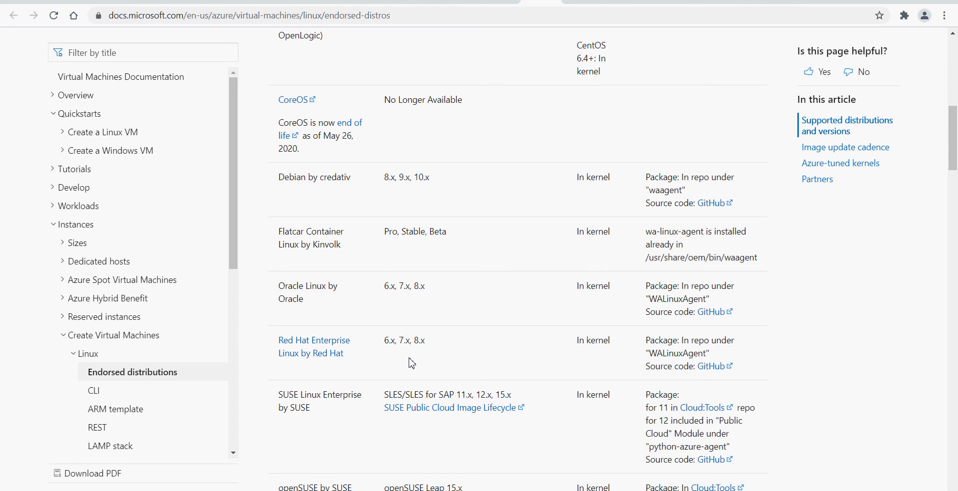
scroll(408, 363, down, 2)
scroll(409, 362, down, 4)
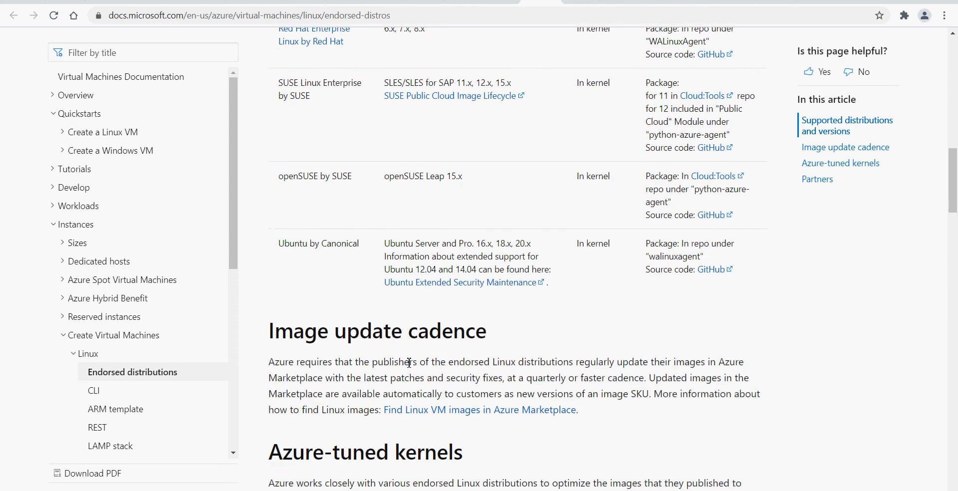
scroll(409, 363, up, 4)
scroll(409, 362, up, 5)
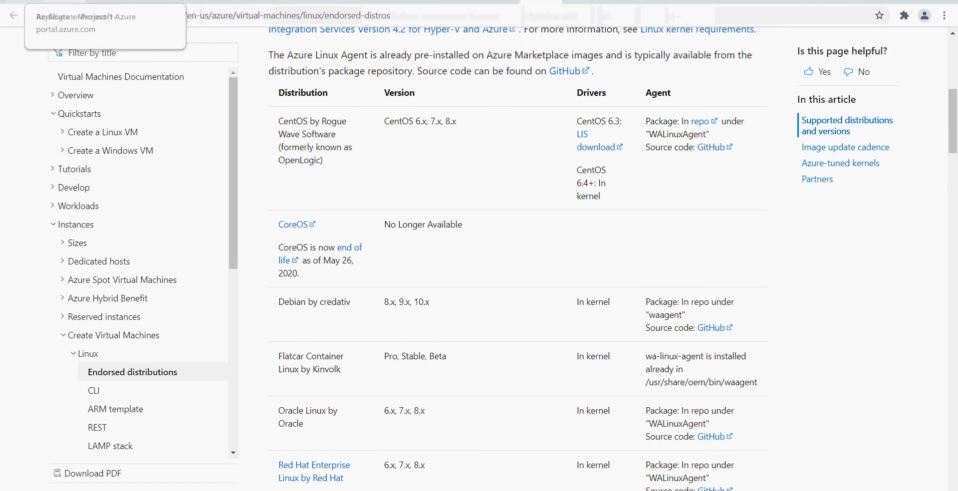
Switch to the Hyper-V migration support article and examine the Hyper-V host requirements and VM operating system support
click(25, 1)
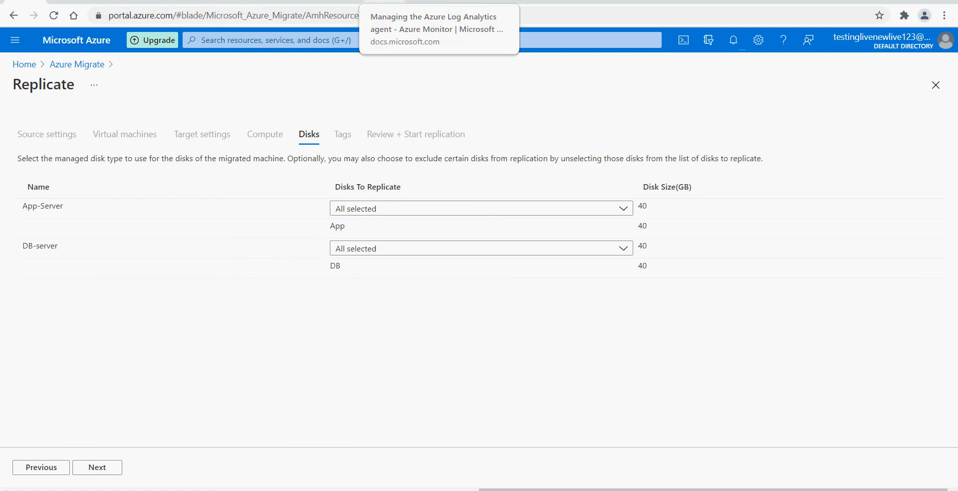
click(474, 2)
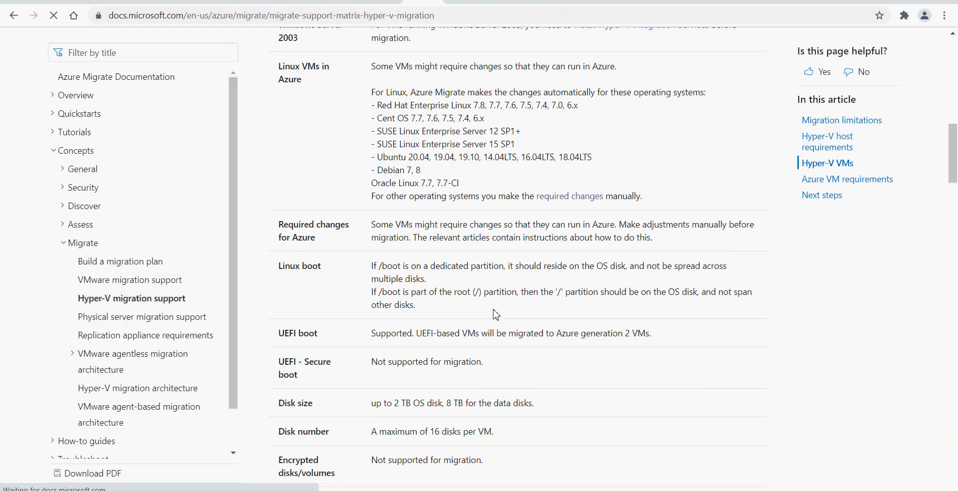
scroll(495, 313, up, 3)
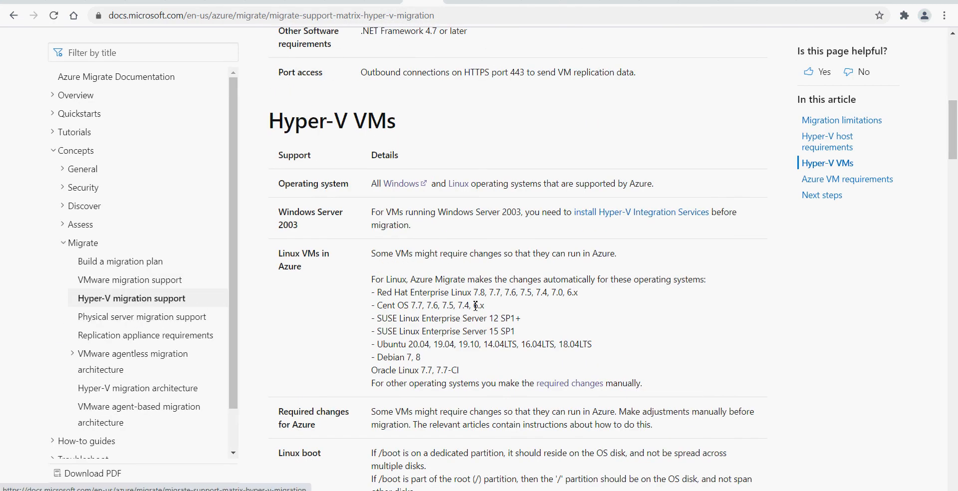
scroll(484, 305, up, 1)
scroll(484, 306, up, 4)
scroll(483, 310, down, 3)
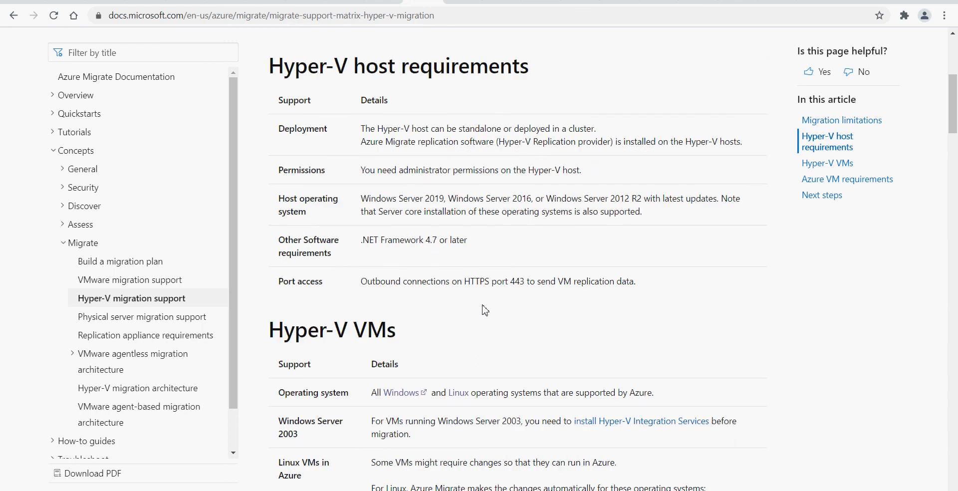
scroll(484, 310, down, 3)
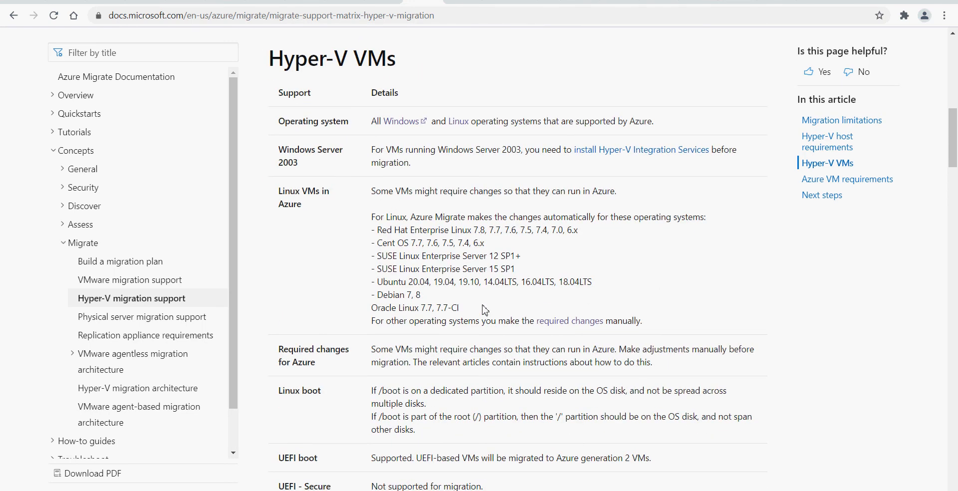
scroll(493, 309, down, 5)
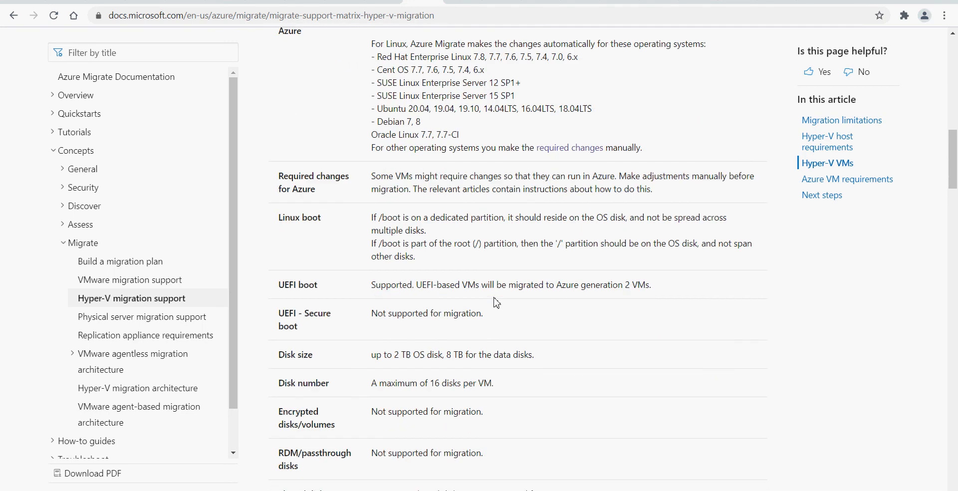
Examine the Hyper-V VM support table for UEFI boot, disk size and number limits, NFS and other storage and network restrictions
drag(280, 280, 548, 284)
click(549, 283)
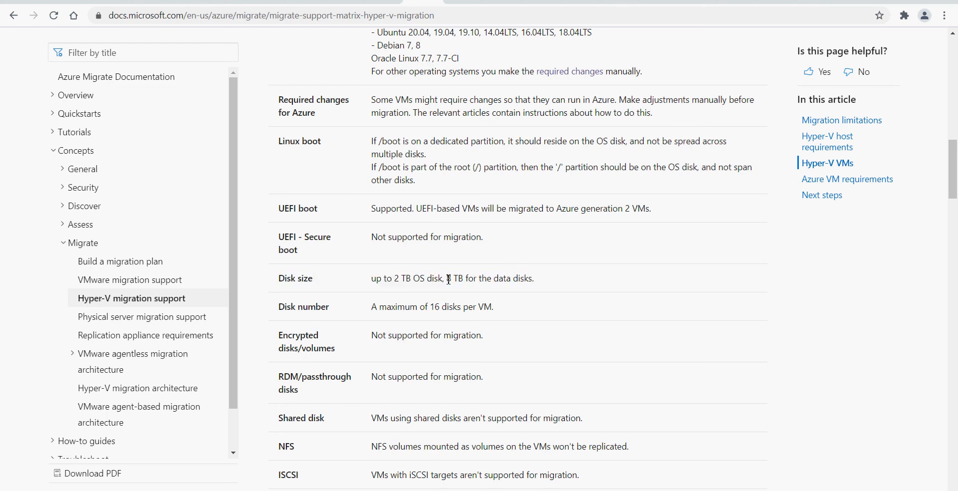
drag(448, 279, 461, 280)
click(528, 289)
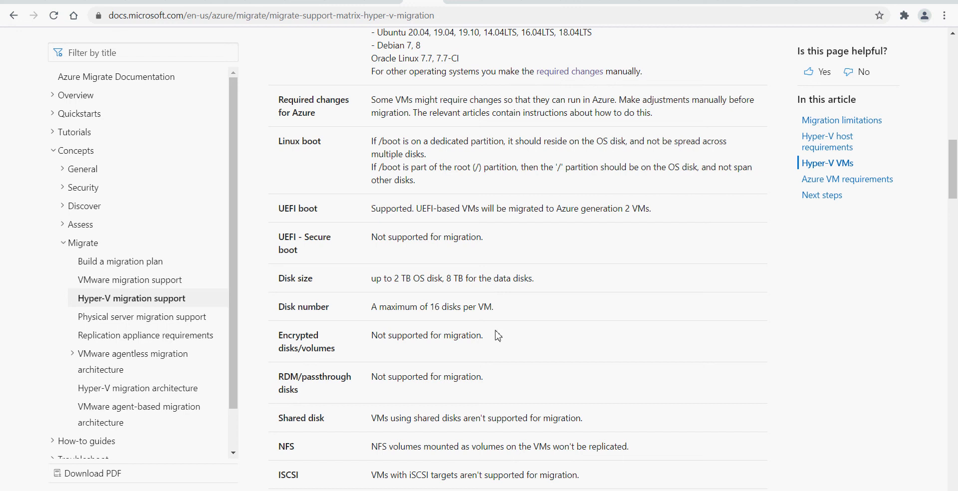
scroll(496, 332, down, 2)
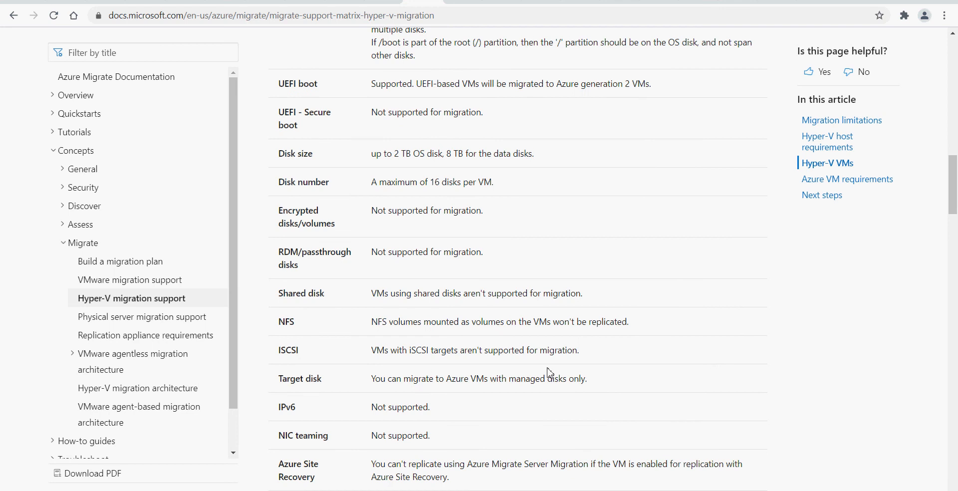
triple_click(398, 327)
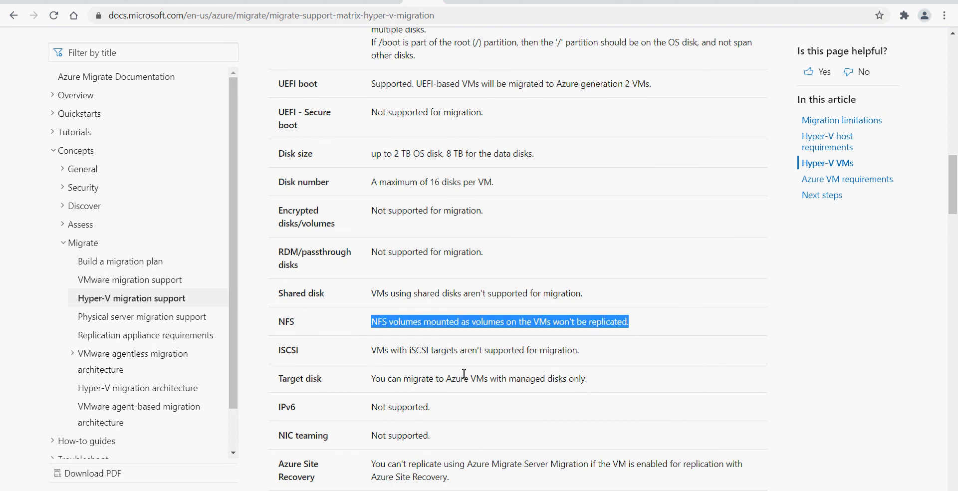
click(568, 342)
scroll(534, 348, down, 2)
scroll(474, 371, down, 3)
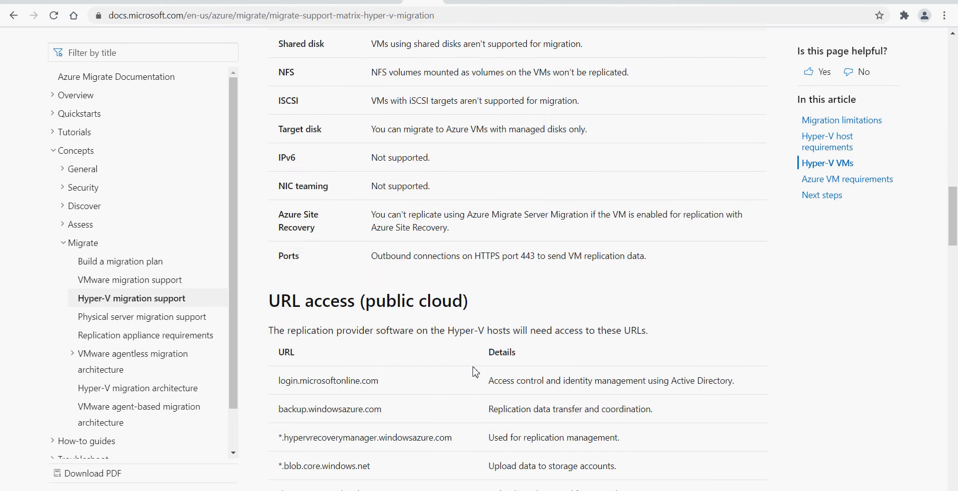
scroll(474, 371, up, 5)
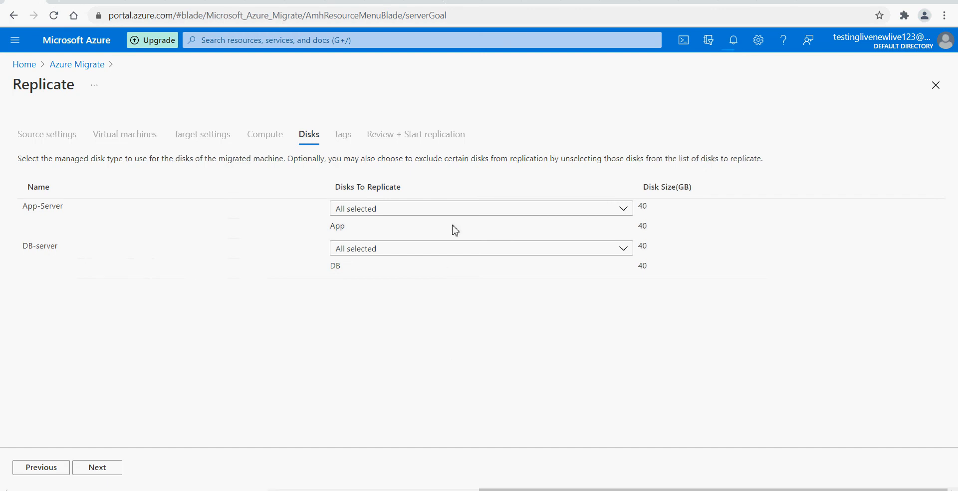
In the Azure portal, keep all disks selected for App-Server and DB-server, skip the tags, and start the replication
click(447, 213)
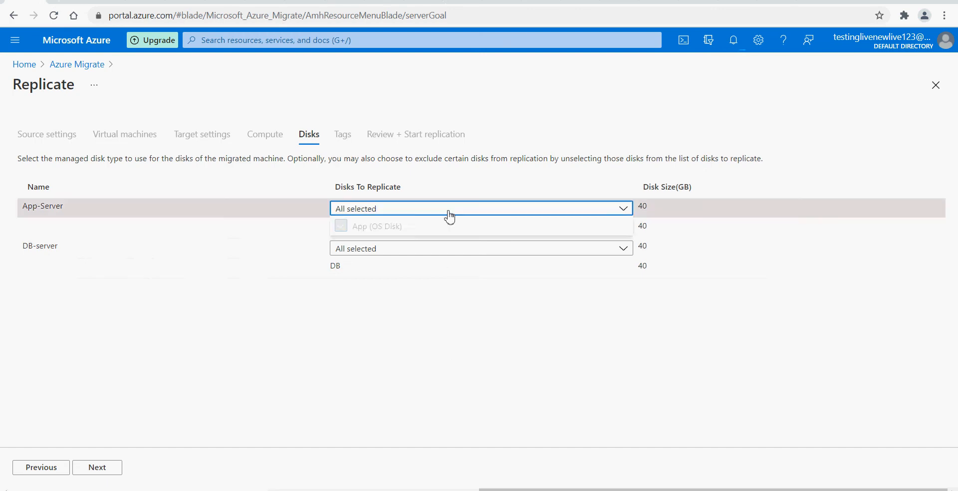
click(447, 214)
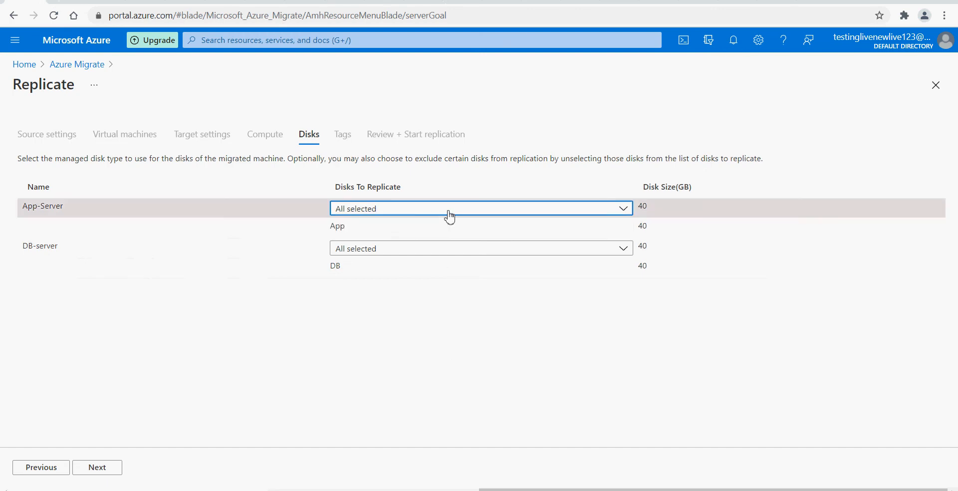
click(97, 468)
click(102, 468)
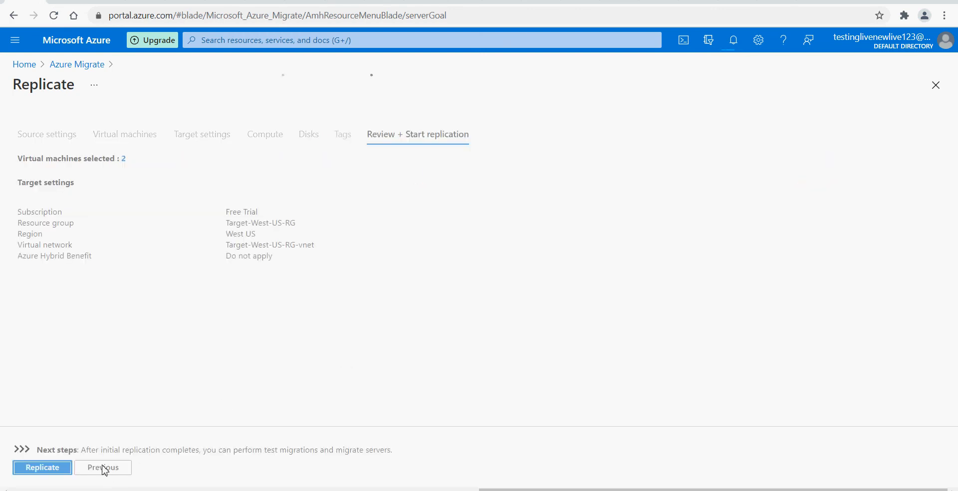
click(54, 471)
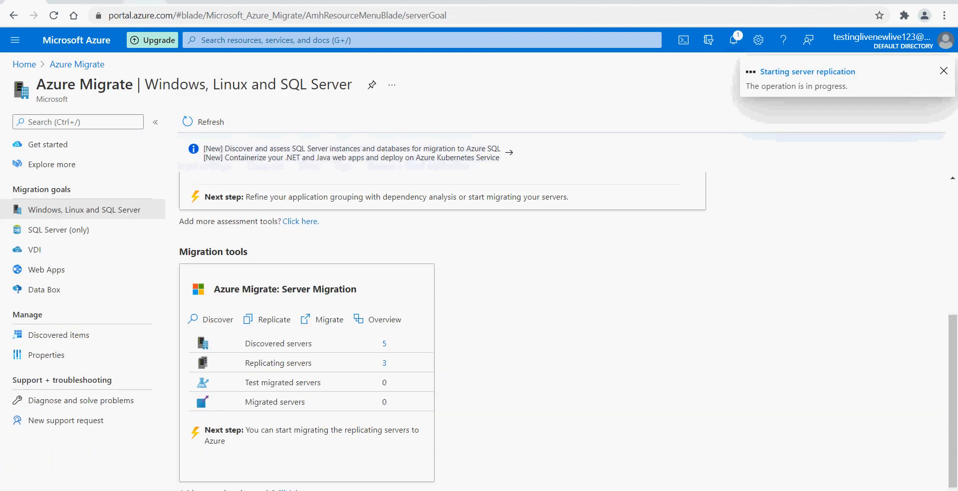
Check the VMs in Hyper-V Manager, return to Azure Migrate, and view Server Migration's replicating machines
click(145, 1)
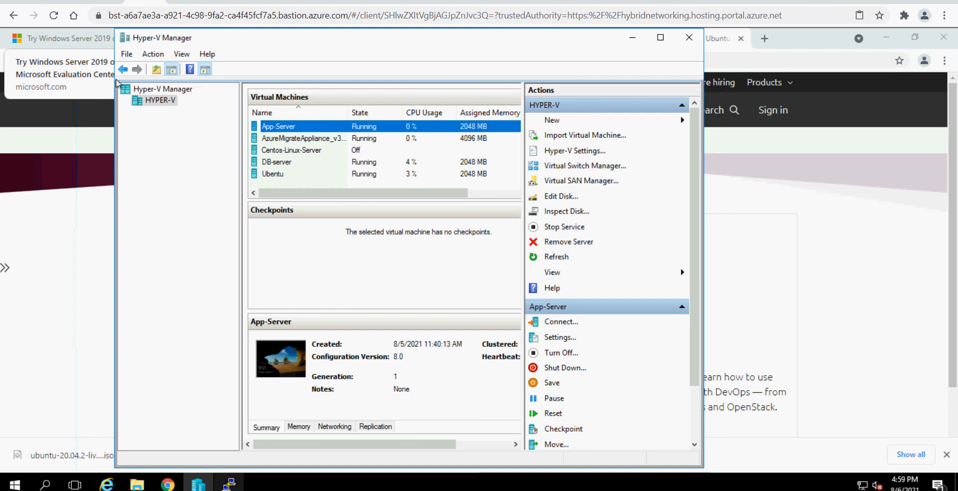
click(45, 2)
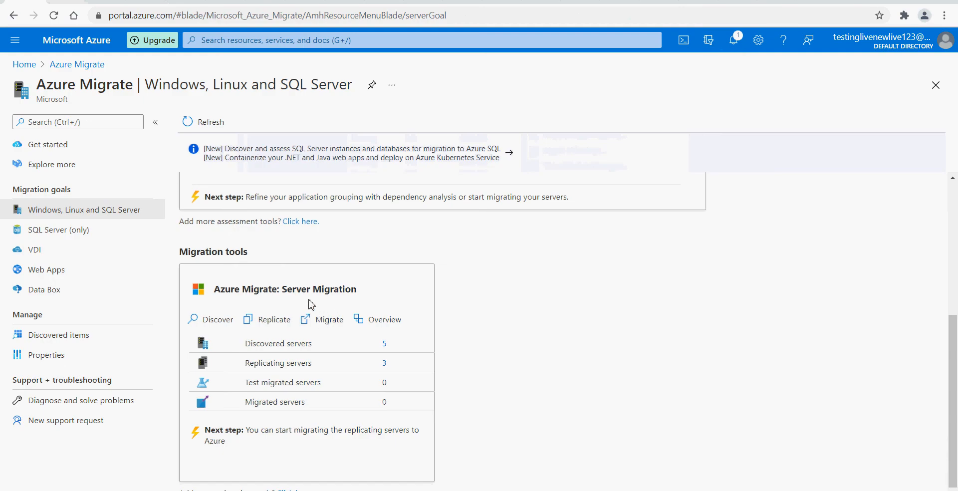
click(369, 320)
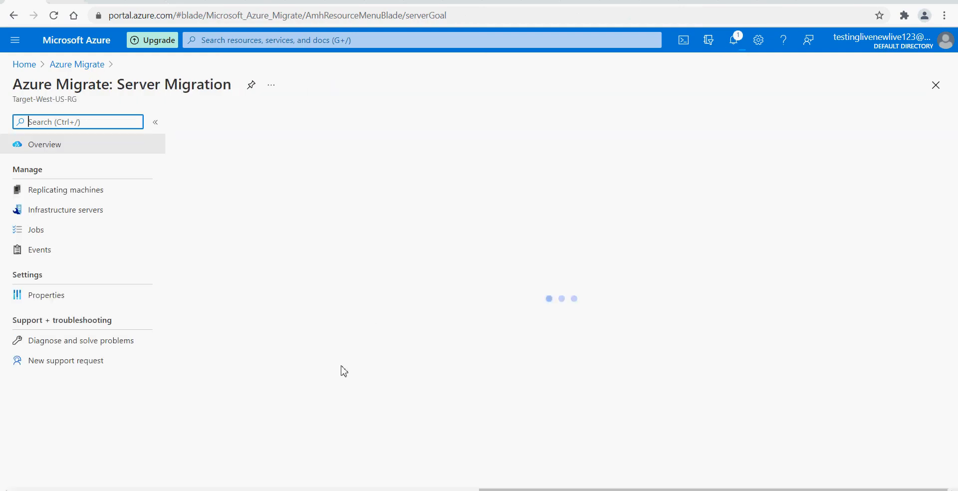
click(90, 193)
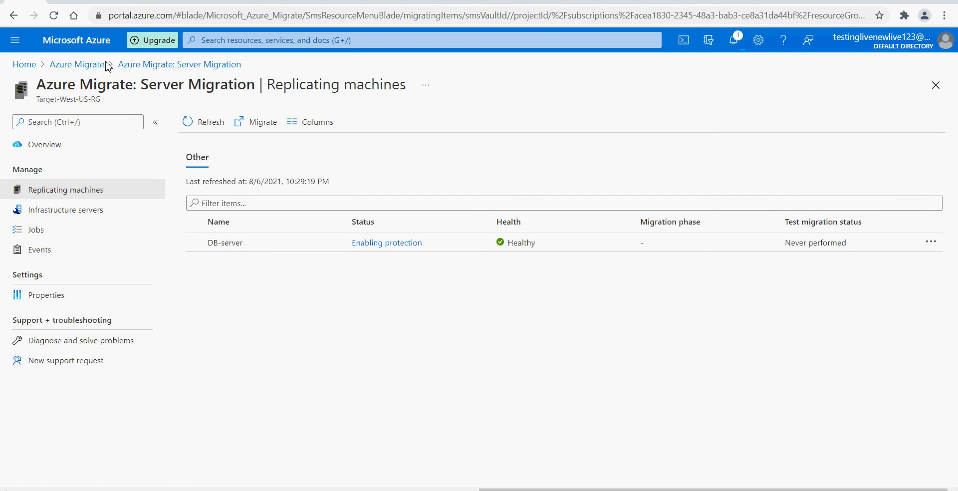
Switch to the migration project's Recovery Services vault and view the replication overview of its DB-server replicated item
click(93, 2)
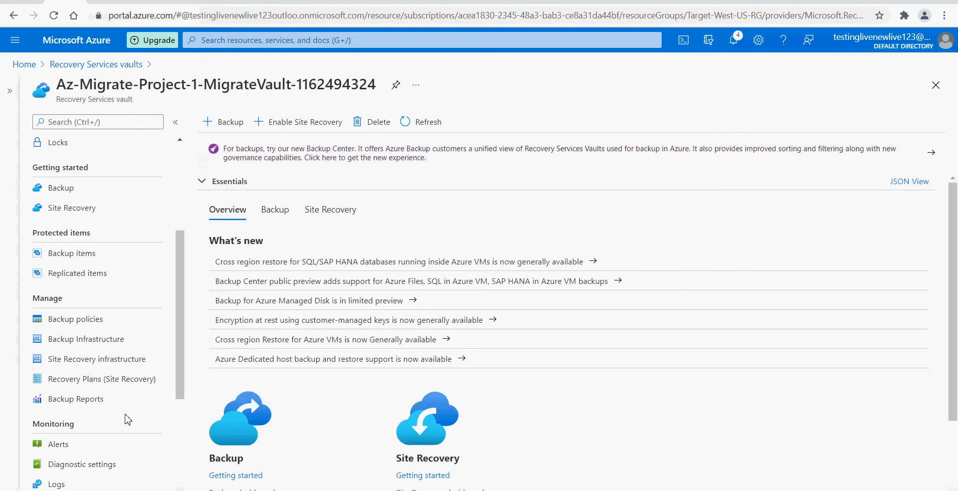
click(75, 273)
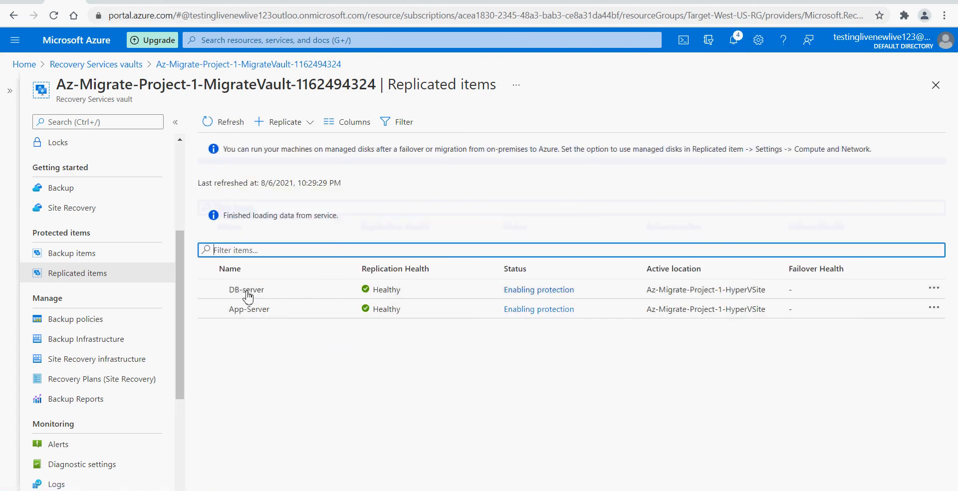
click(247, 293)
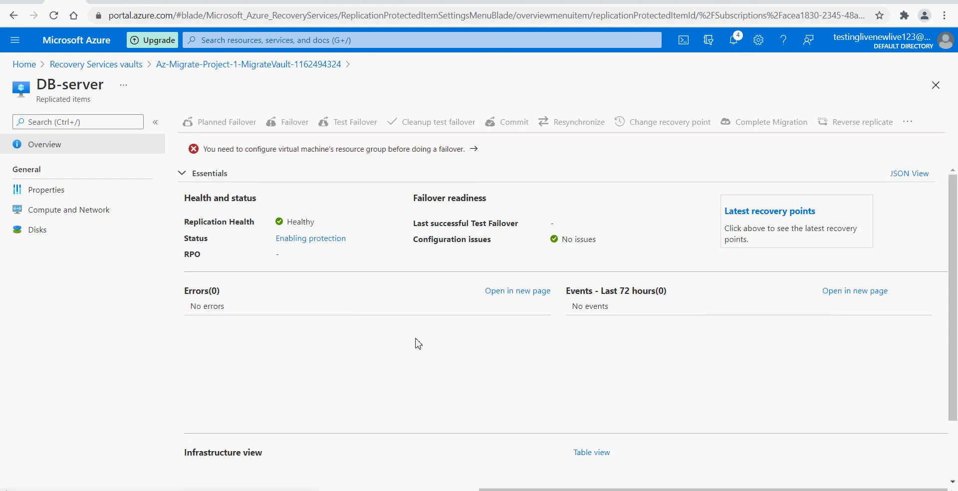
Go back to the migration project's Recovery Services vault and open its list of replicated items
scroll(418, 343, down, 3)
scroll(418, 343, up, 3)
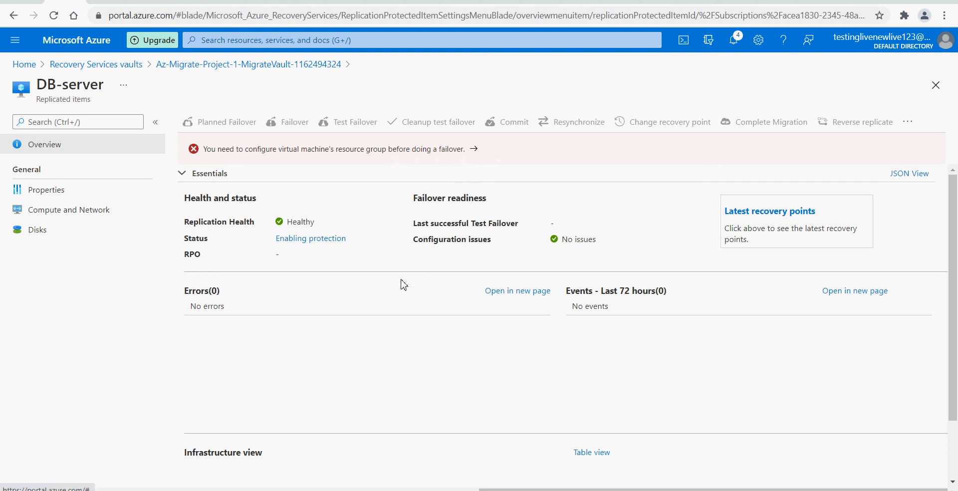
click(120, 65)
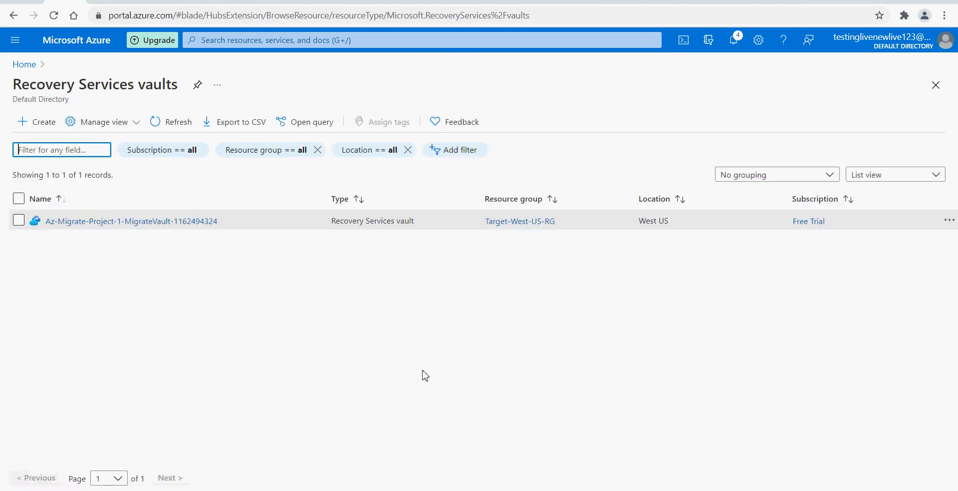
click(197, 221)
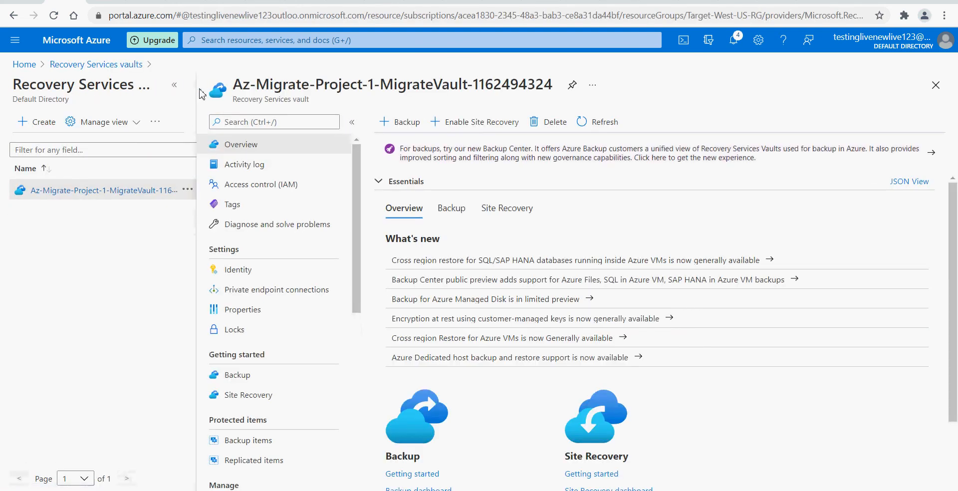
click(175, 85)
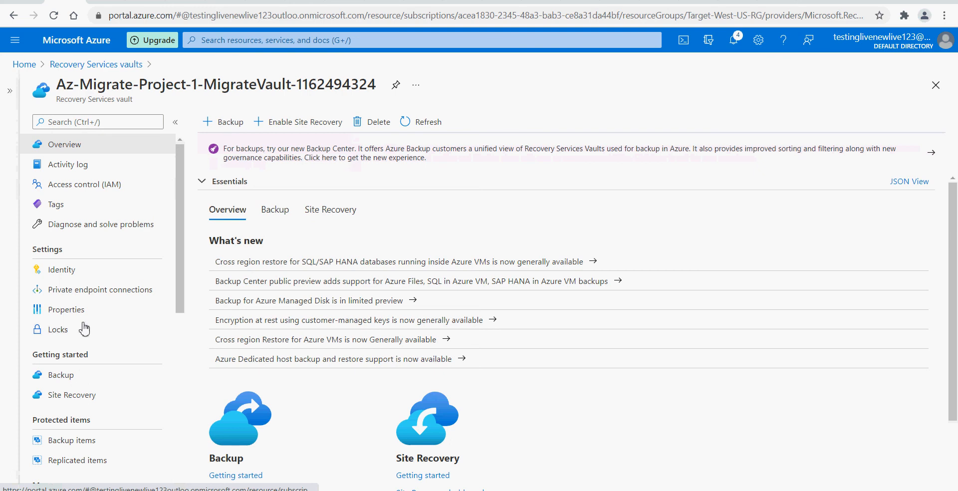
click(76, 463)
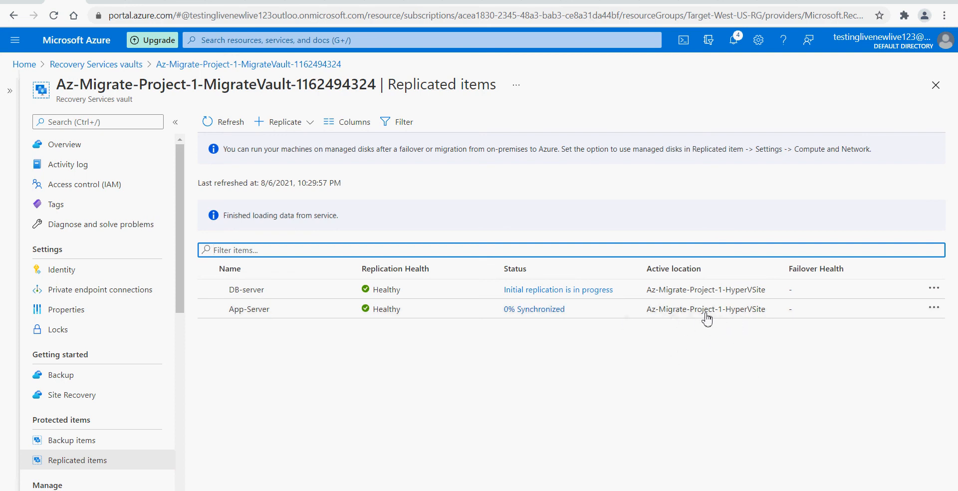
Open the App-Server replicated item and examine its replication overview and infrastructure view
click(262, 310)
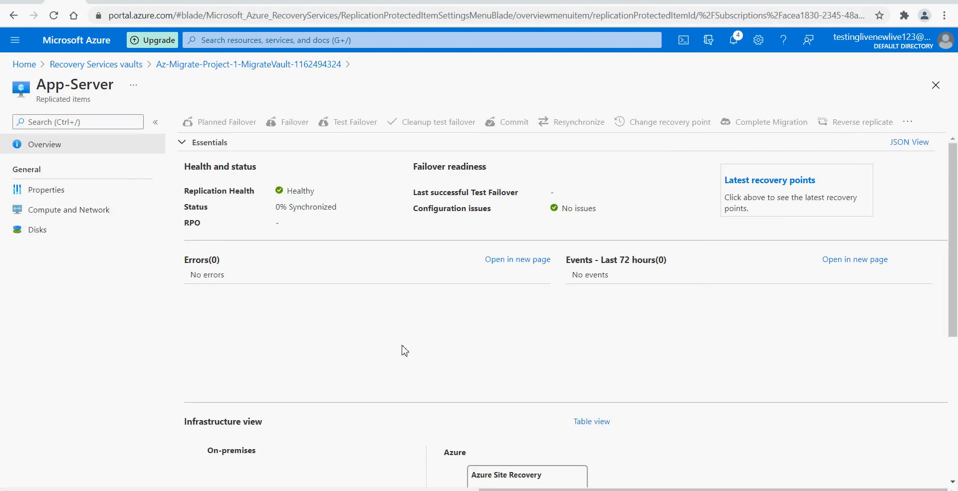
scroll(402, 349, down, 5)
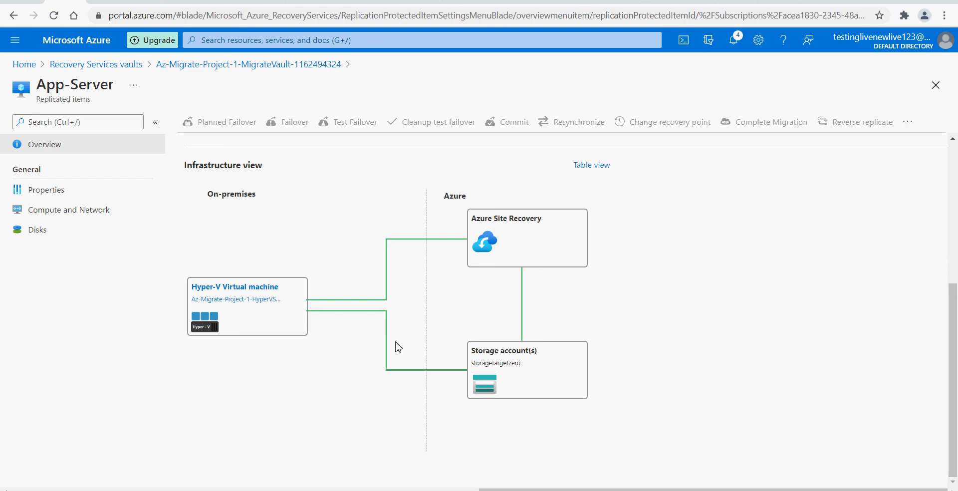
scroll(397, 348, up, 1)
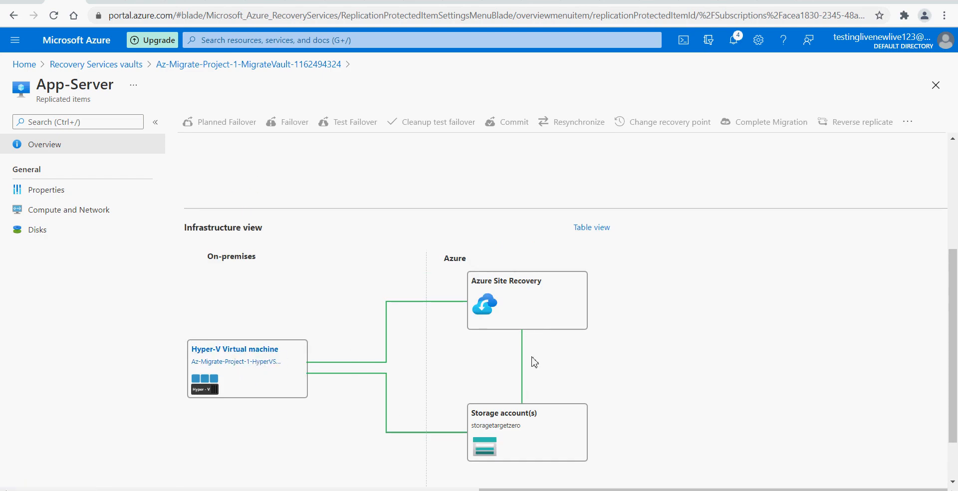
scroll(534, 395, up, 3)
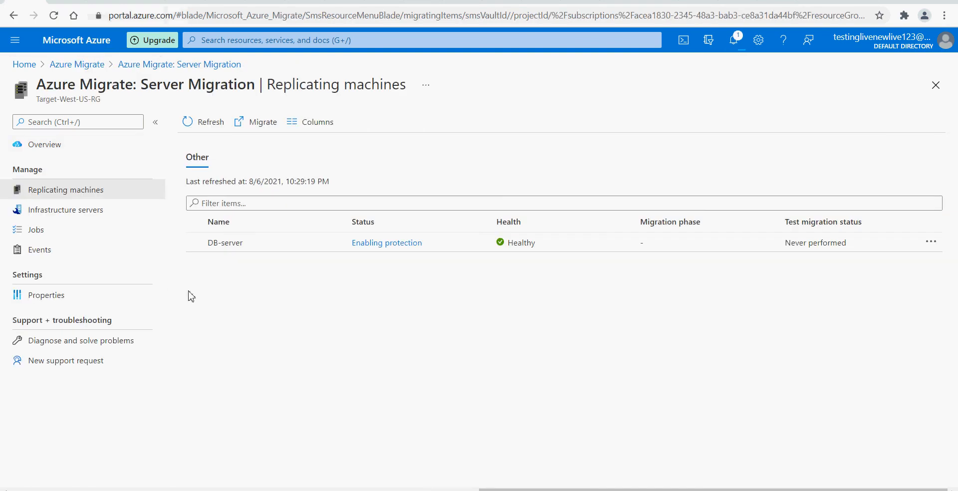
In Azure Migrate: Server Migration, refresh the replicating machines and check the infrastructure servers
click(207, 125)
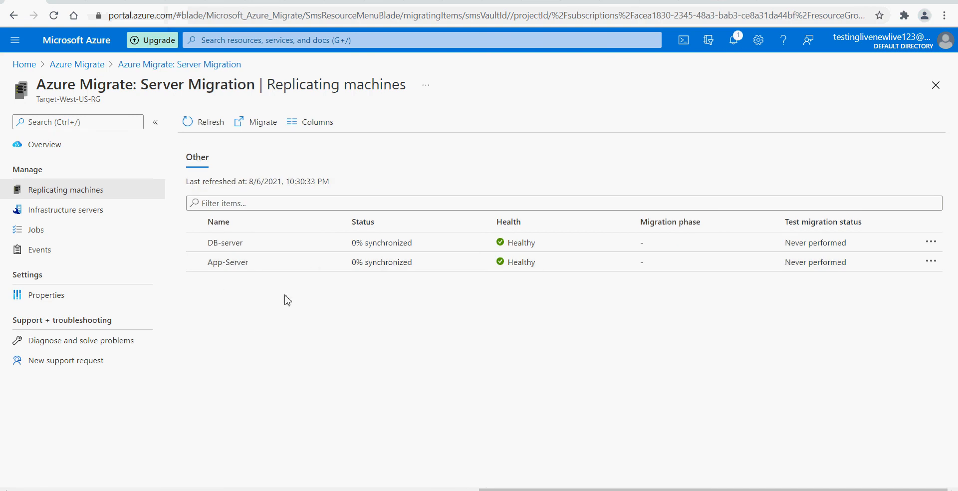
click(73, 209)
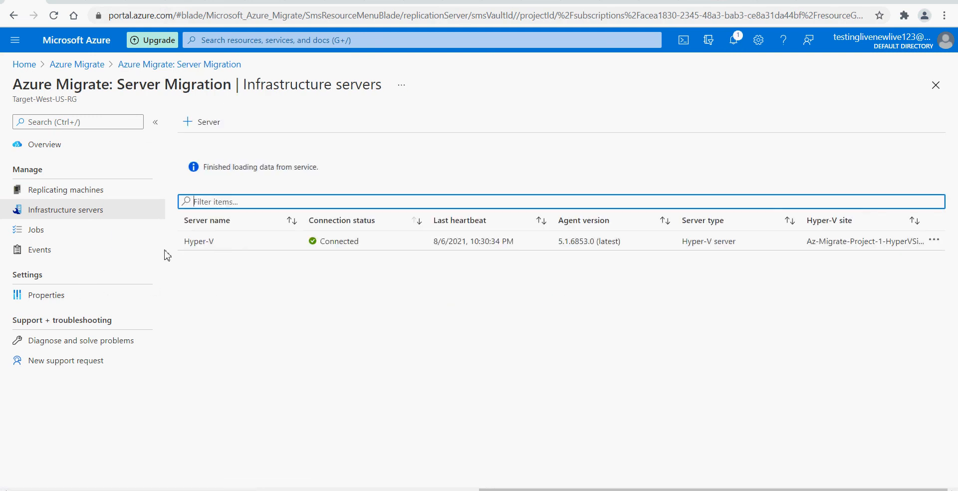
click(66, 145)
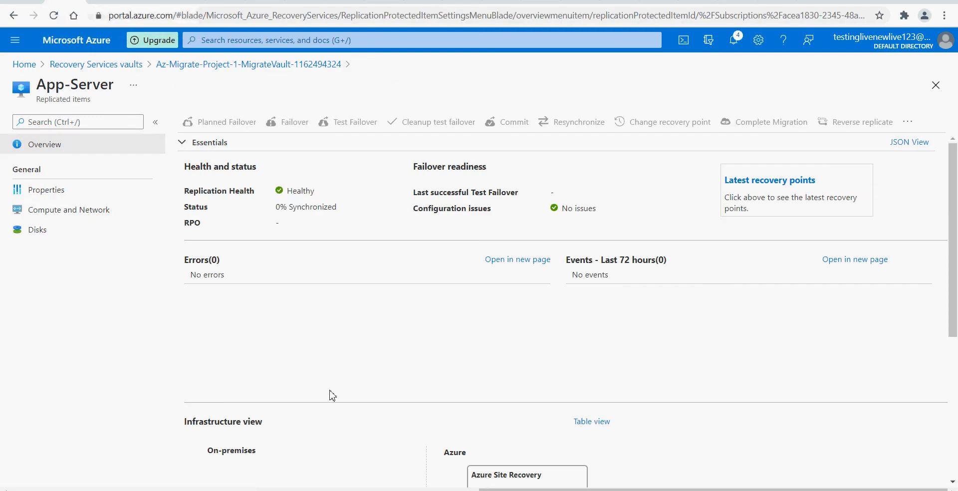
Refresh the vault's replicated items, and recheck the replicating machines and the overview in Azure Migrate: Server Migration
click(264, 64)
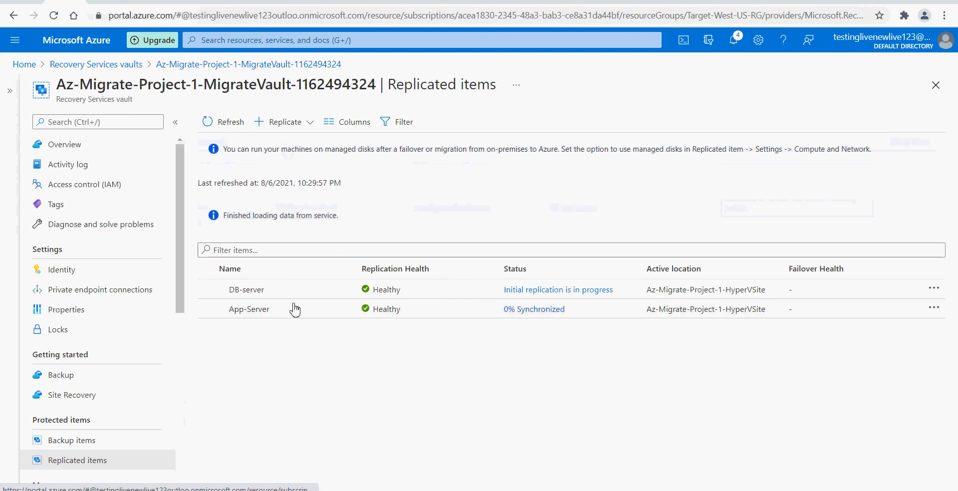
click(221, 124)
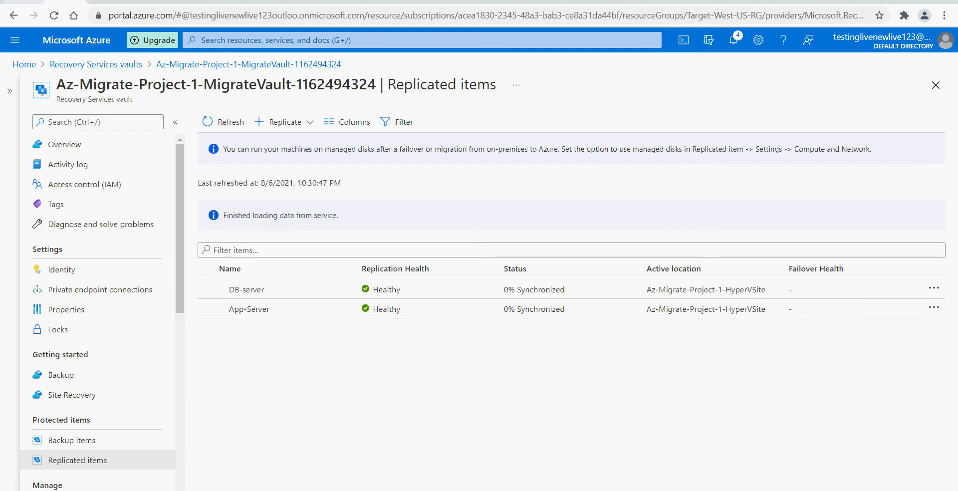
click(33, 2)
click(65, 65)
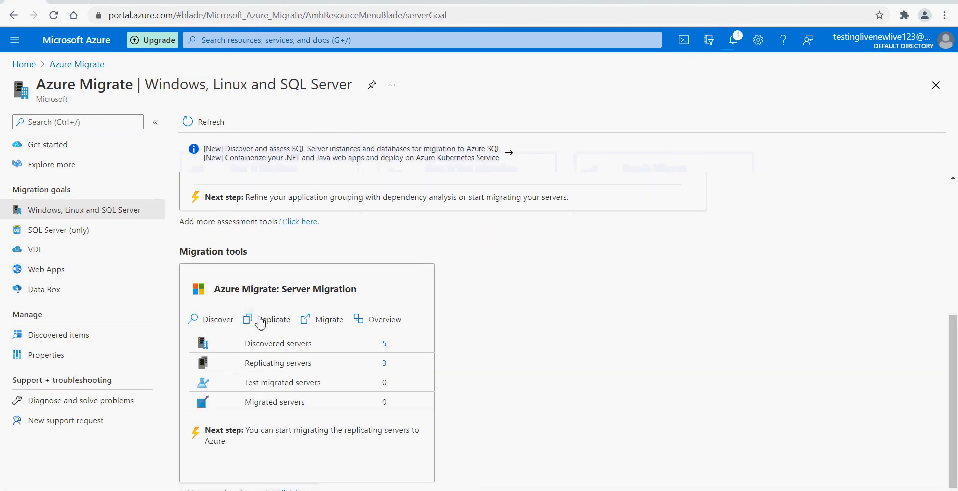
click(380, 322)
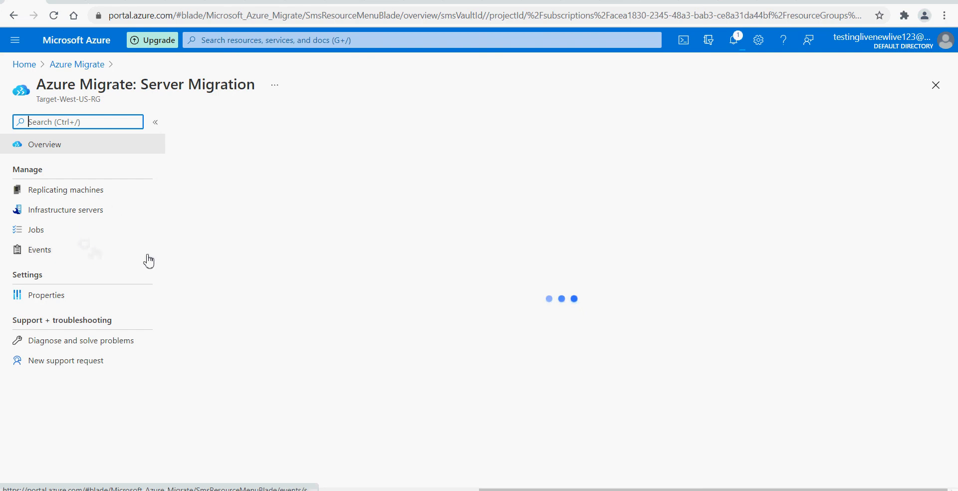
click(63, 198)
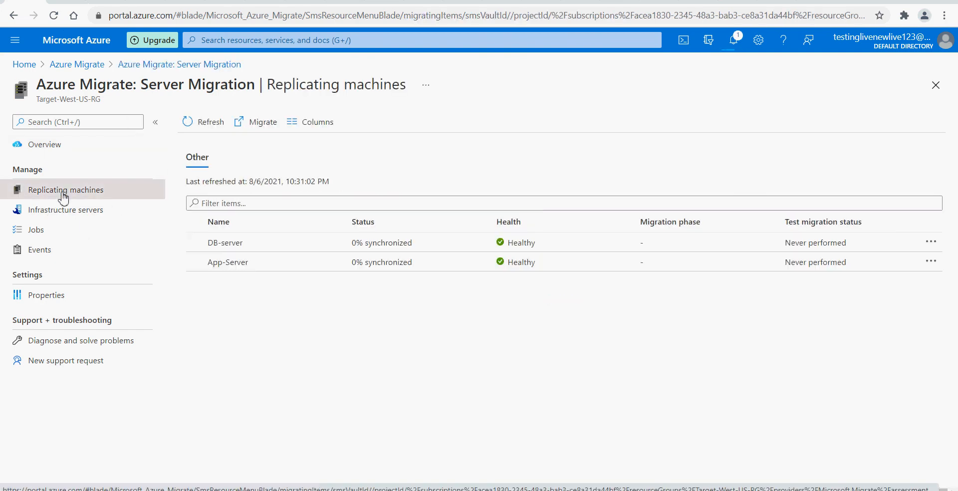
click(160, 66)
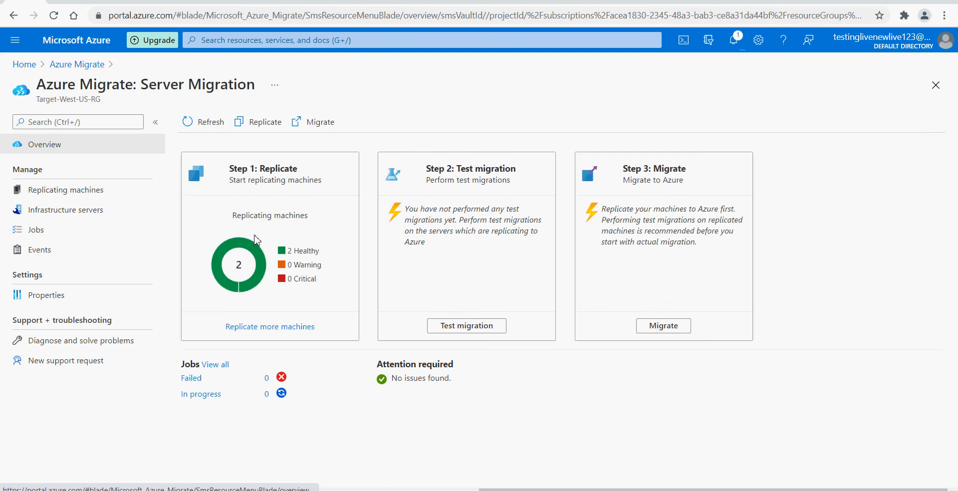
From Azure Migrate: Discovery and assessment, open group4 and view the dependency map that includes App-Server
click(77, 64)
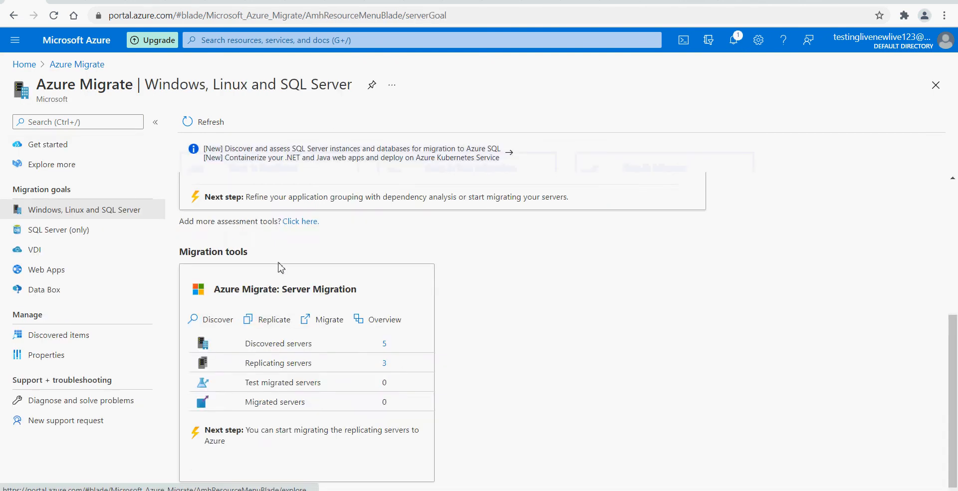
click(479, 294)
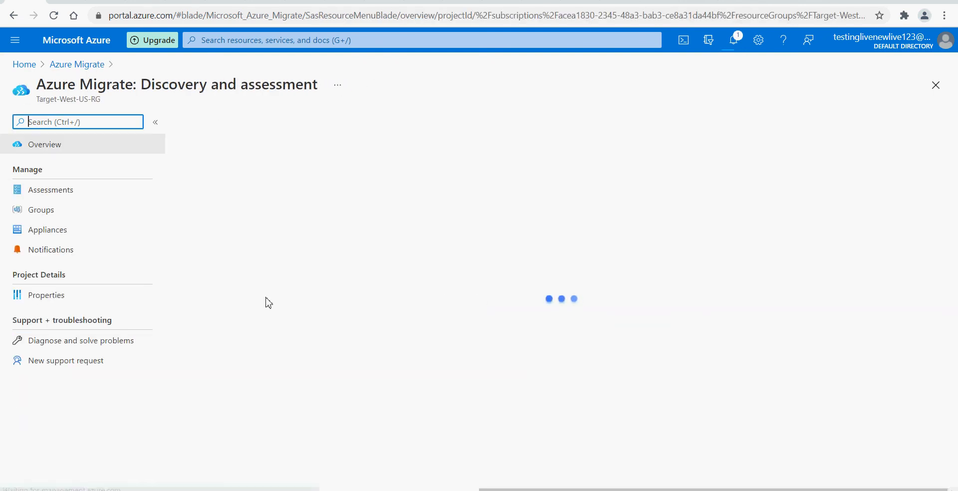
click(50, 212)
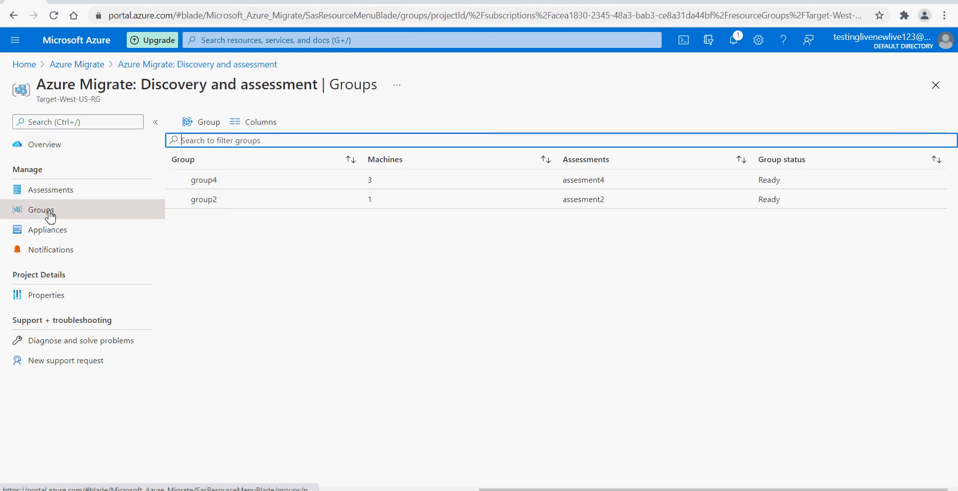
click(203, 184)
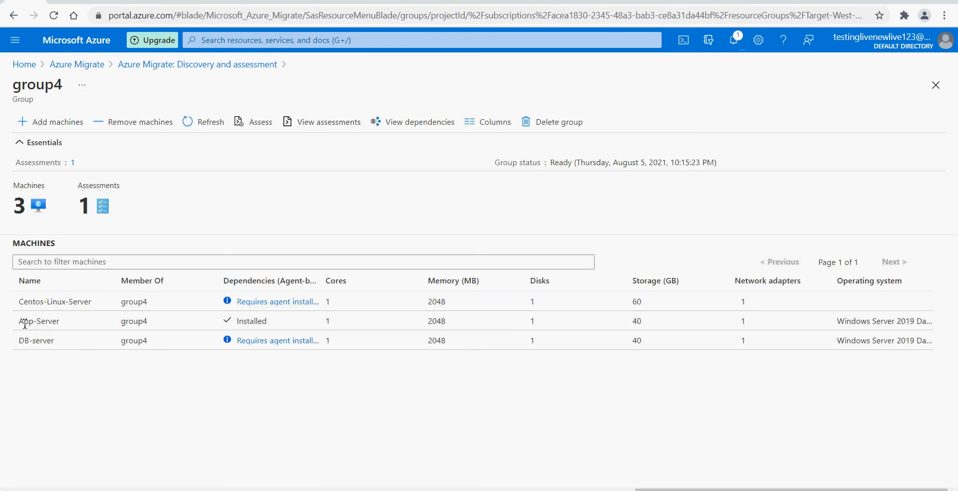
drag(24, 321, 275, 325)
click(251, 318)
click(279, 326)
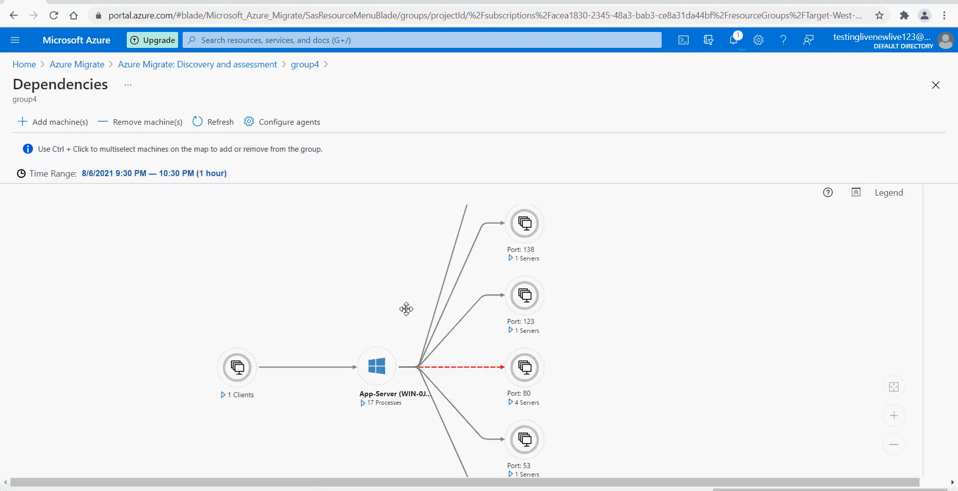
Examine the group4 dependency map, expanding App-Server's processes and the client node connected to it
click(895, 446)
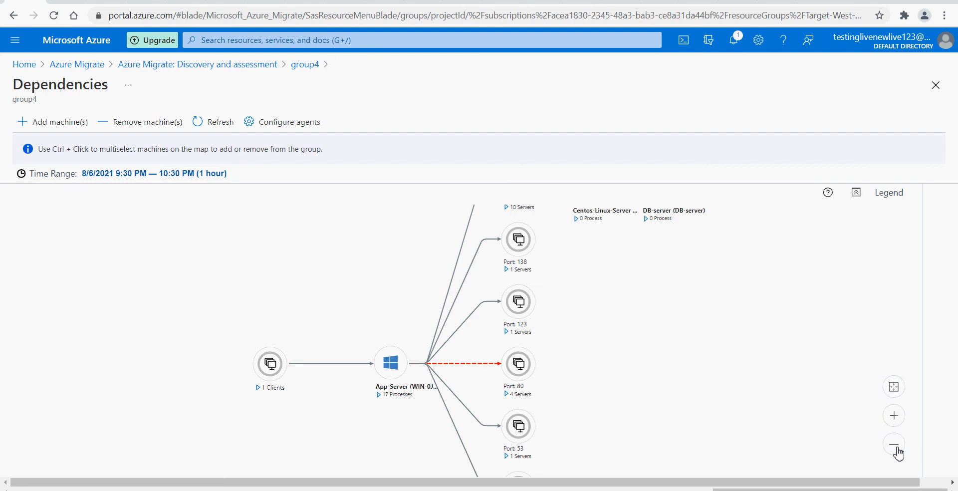
click(896, 447)
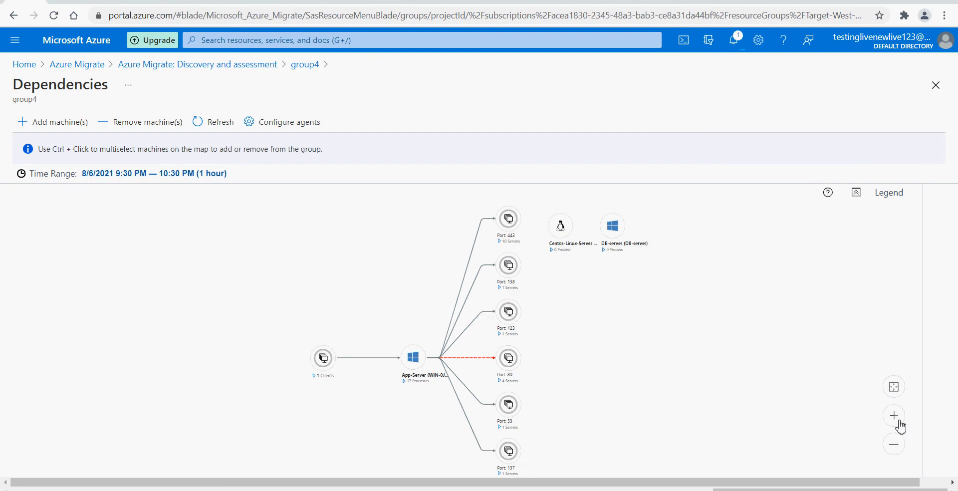
click(898, 422)
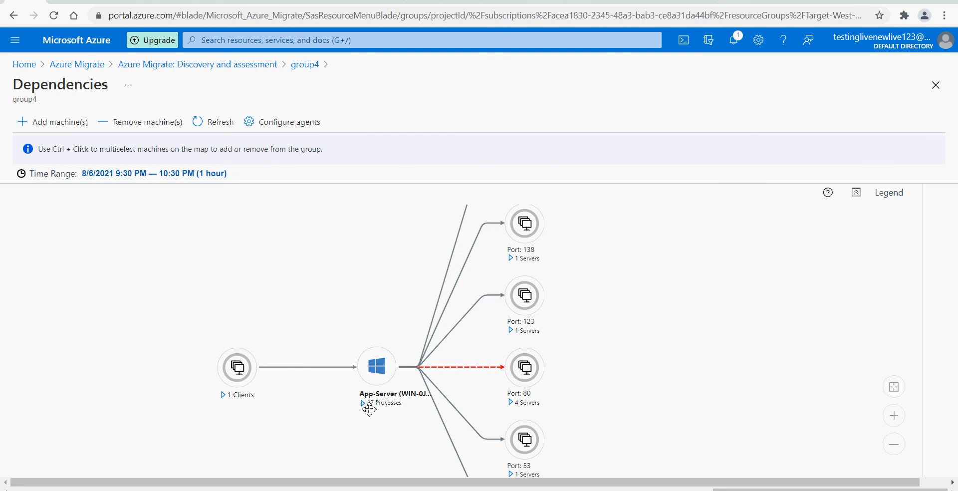
click(367, 404)
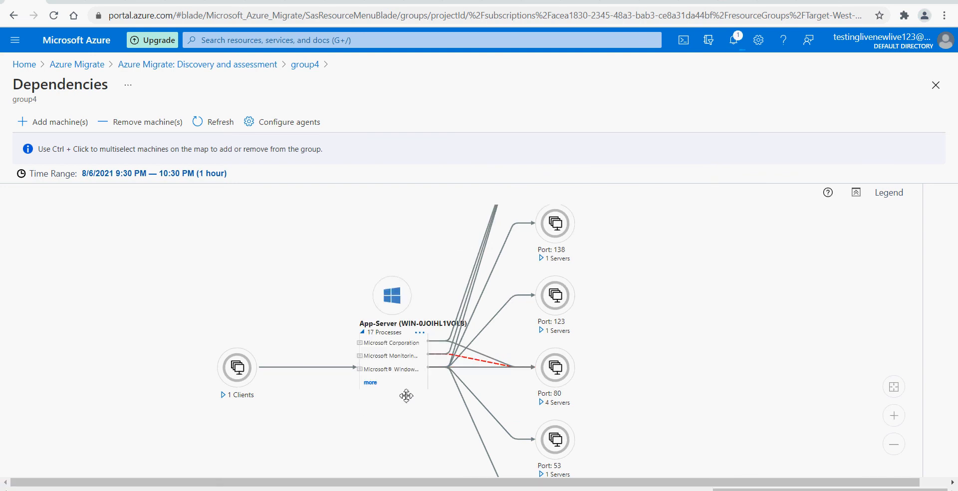
click(420, 332)
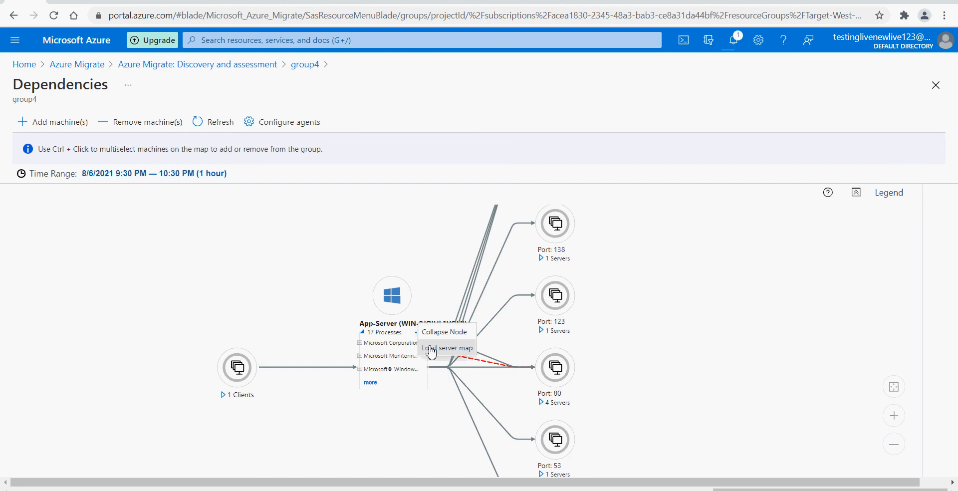
click(381, 437)
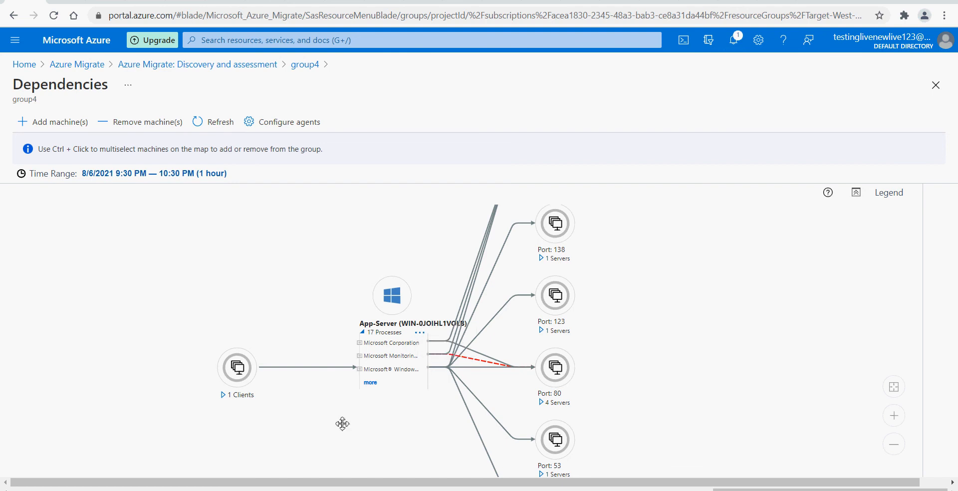
click(223, 395)
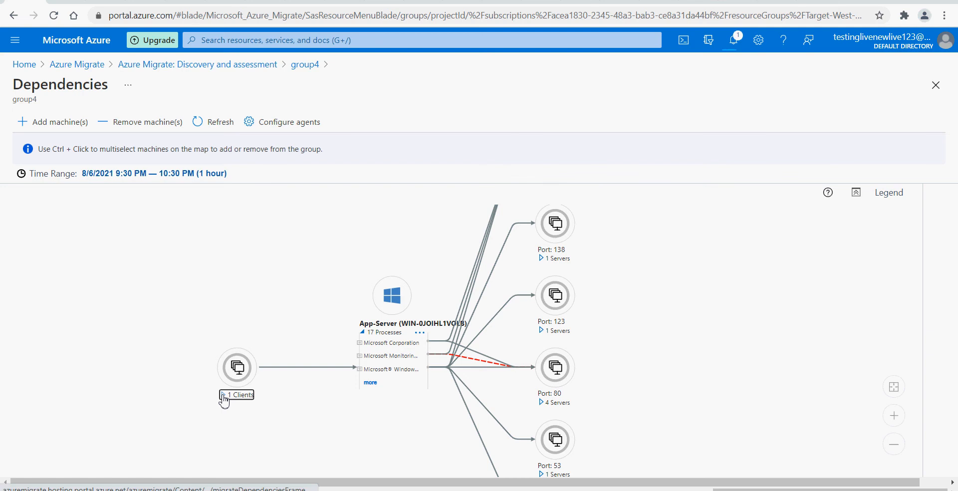
click(239, 397)
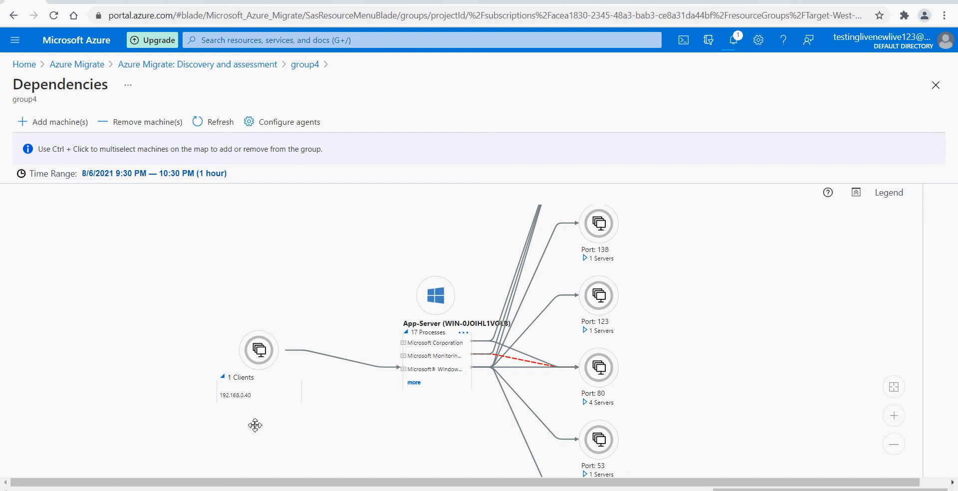
View App-Server's machine details from the dependency map, checking its IPv4 address, connections, hardware and agent information
click(432, 298)
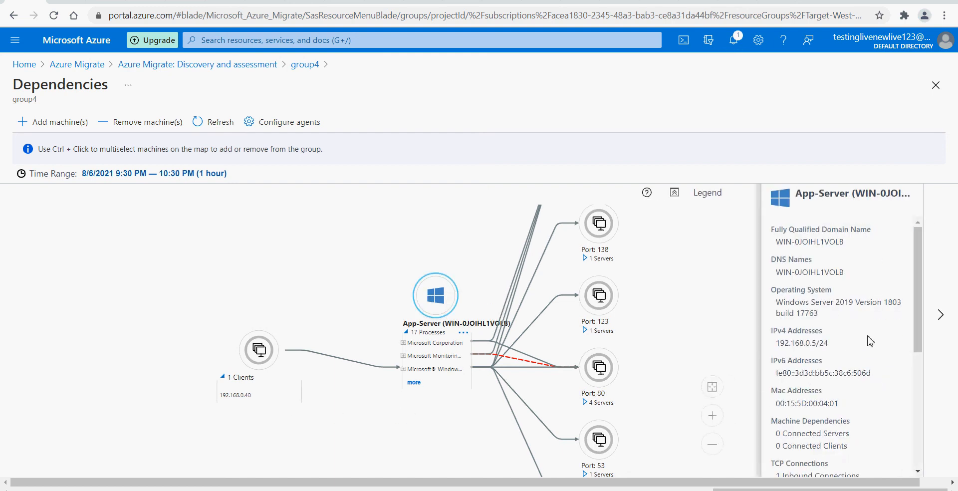
scroll(869, 341, down, 1)
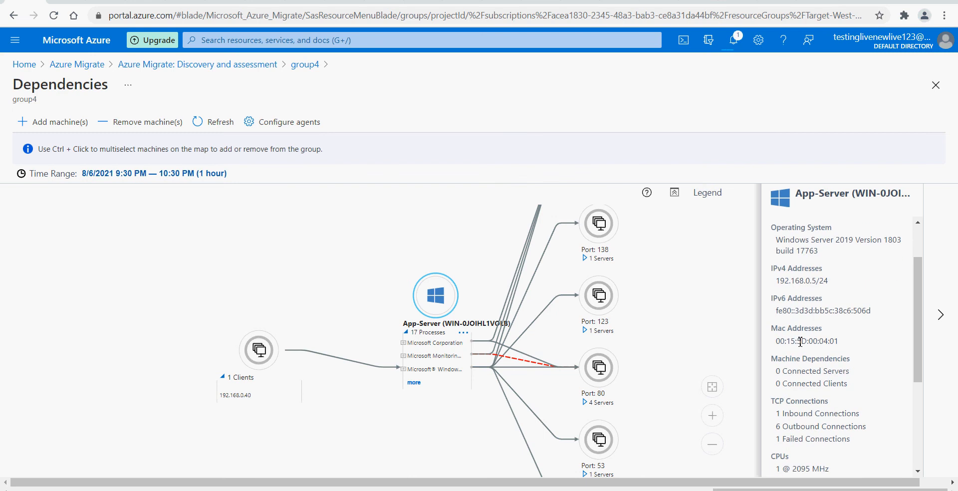
drag(776, 282, 846, 284)
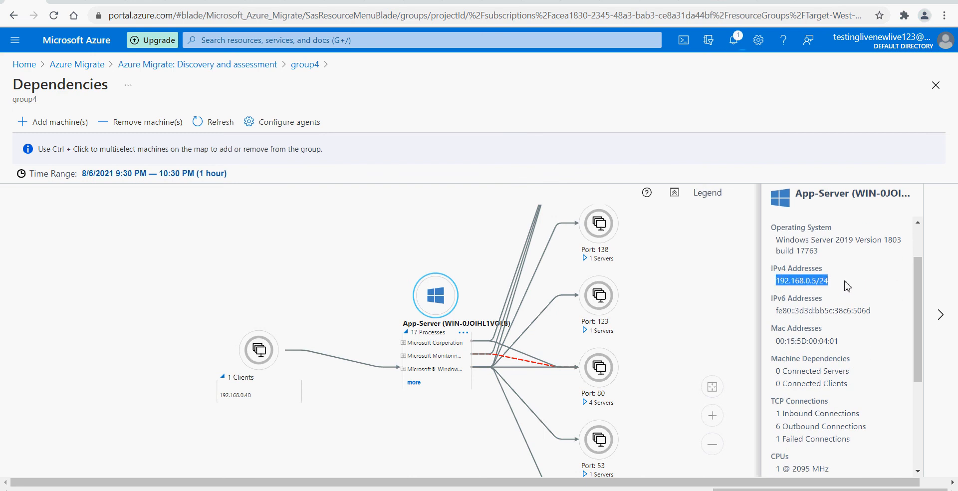
click(846, 284)
scroll(842, 361, down, 3)
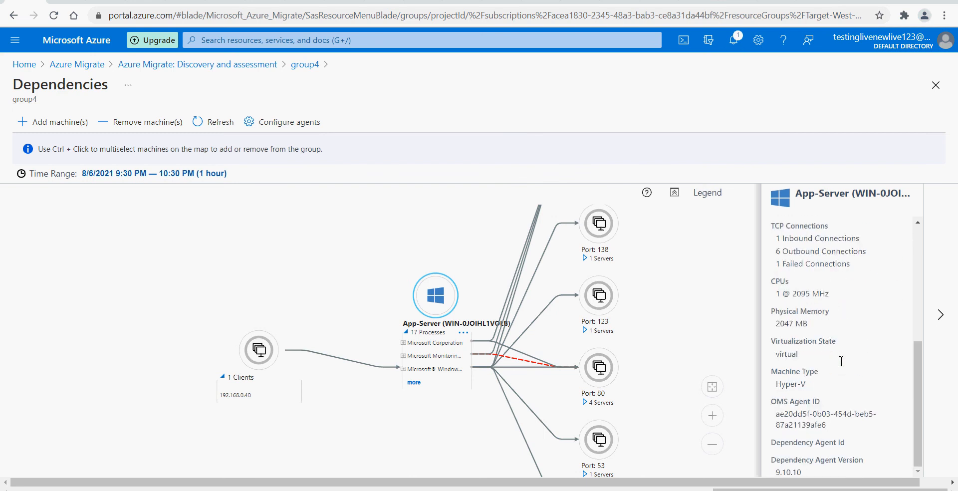
Check App-Server's OMS Agent ID in its machine details, and collapse the details
drag(834, 432, 783, 408)
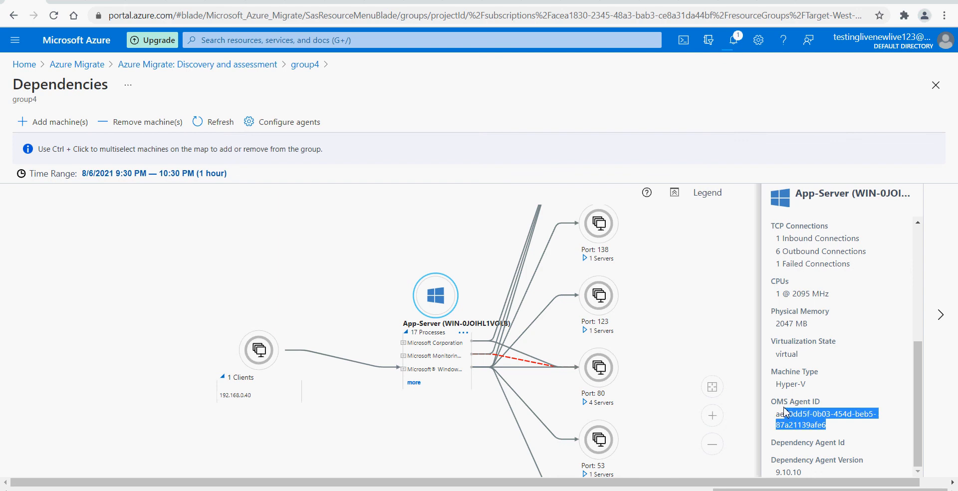
scroll(817, 414, up, 2)
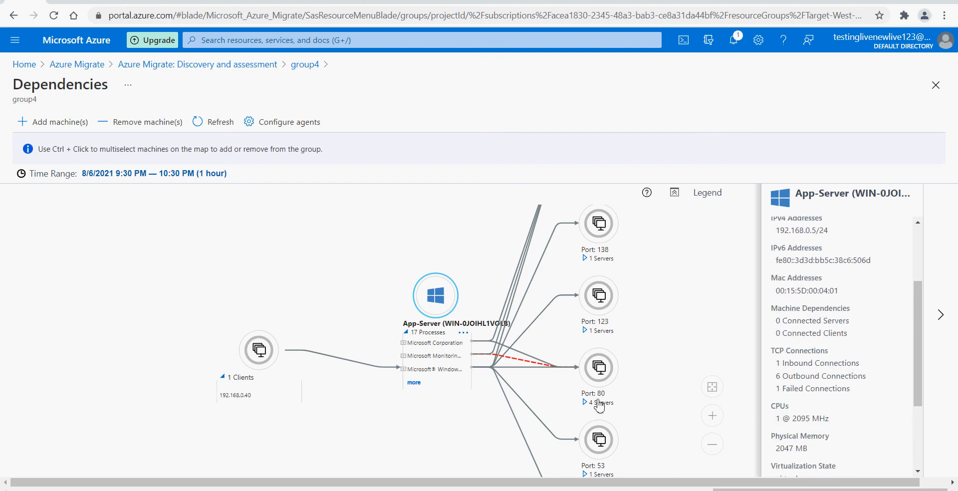
click(940, 314)
Look through App-Server's outbound connections on the dependency map, expanding and collapsing the servers on ports 53 and 137
scroll(667, 317, up, 3)
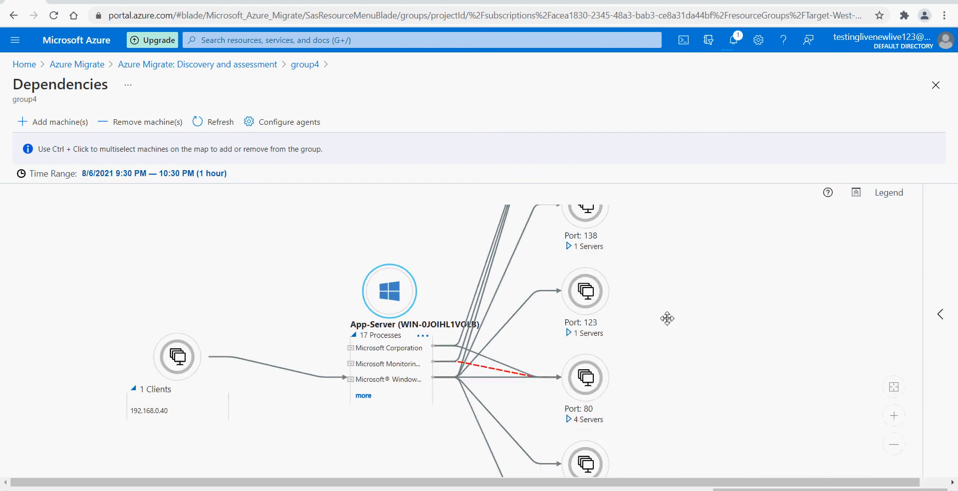
scroll(667, 318, down, 1)
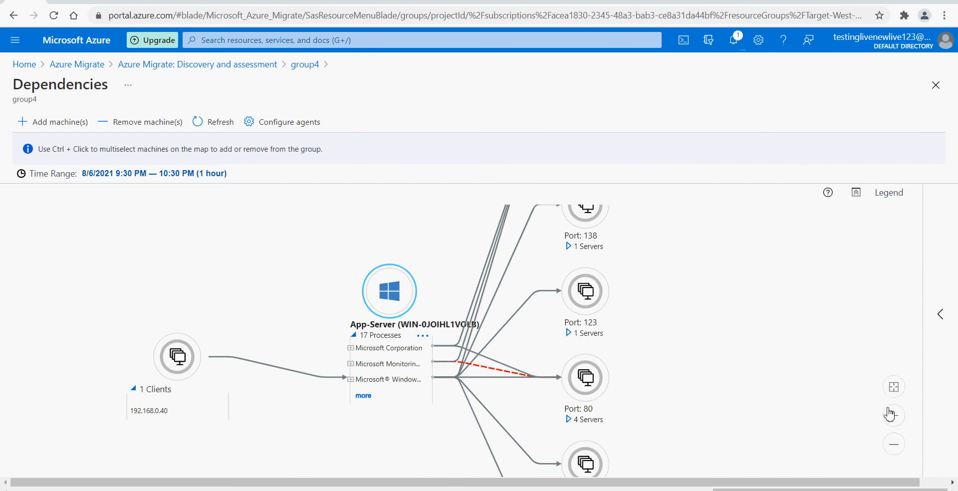
drag(825, 320, 825, 445)
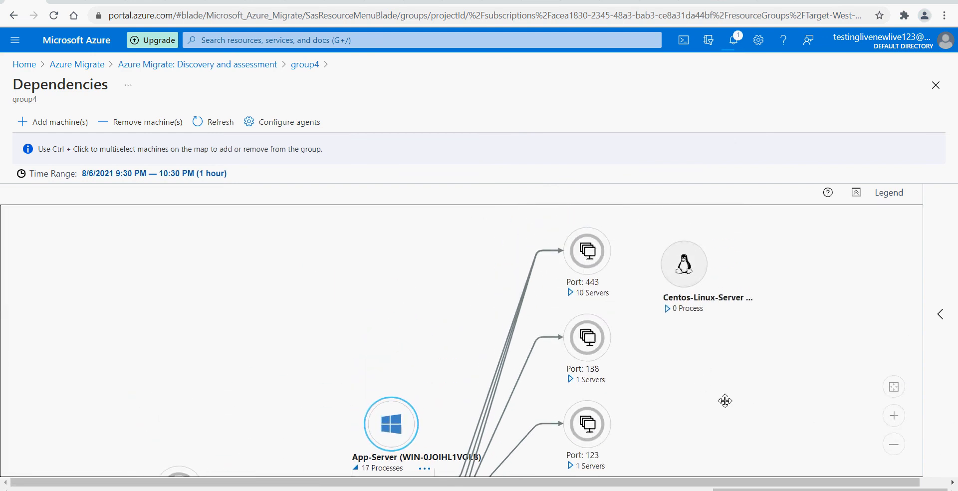
drag(725, 400, 735, 295)
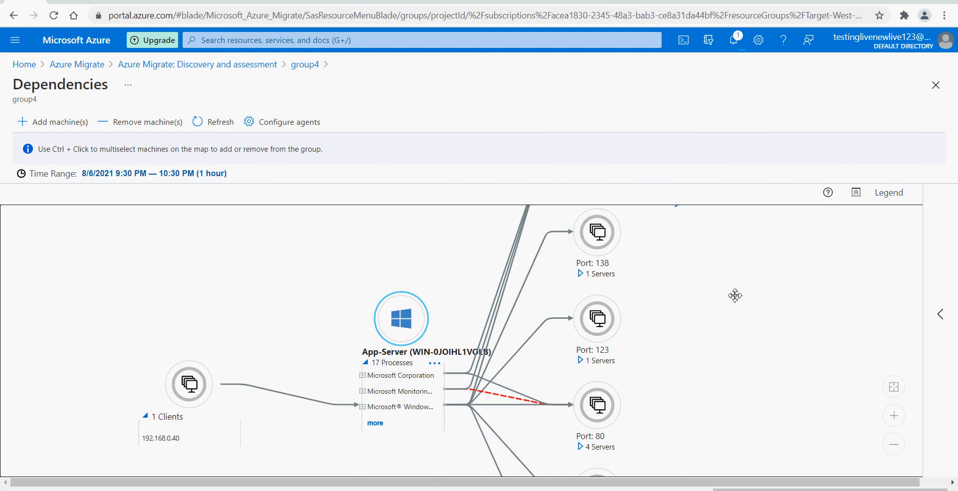
drag(712, 389, 635, 356)
drag(729, 376, 737, 273)
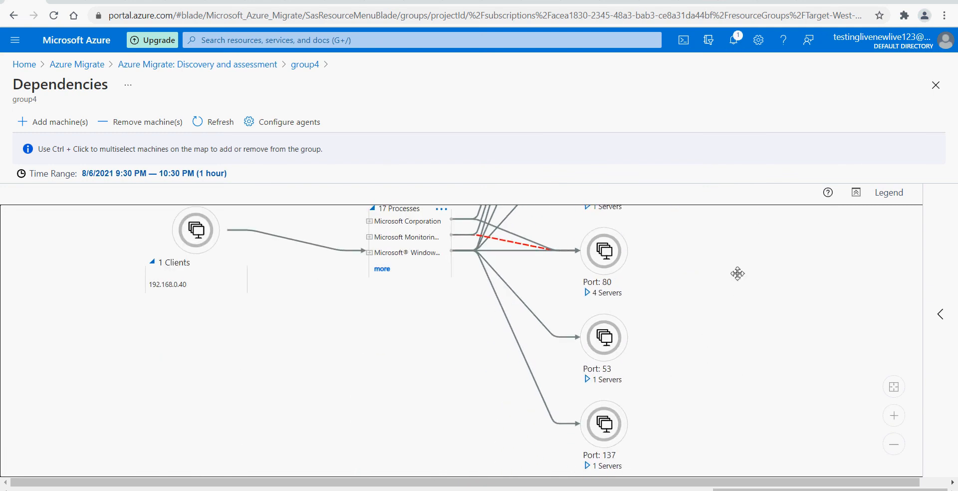
drag(719, 403, 715, 331)
click(587, 303)
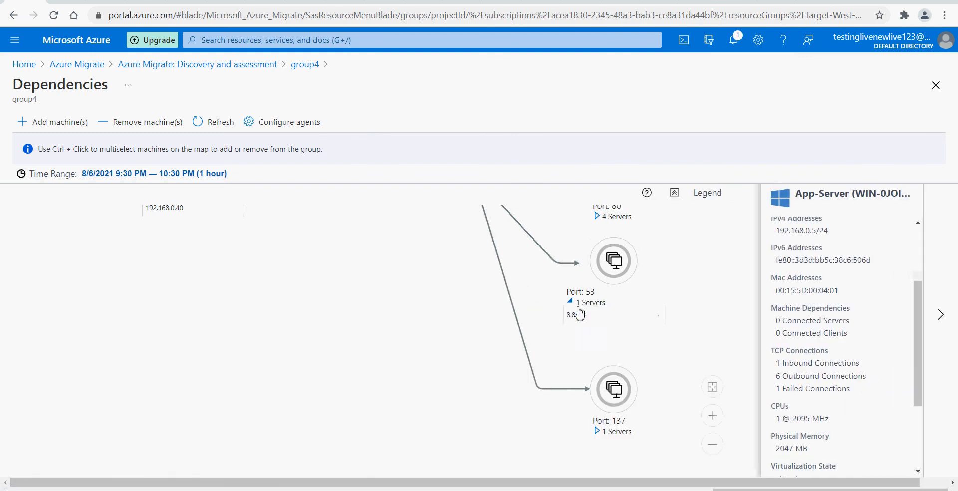
click(570, 303)
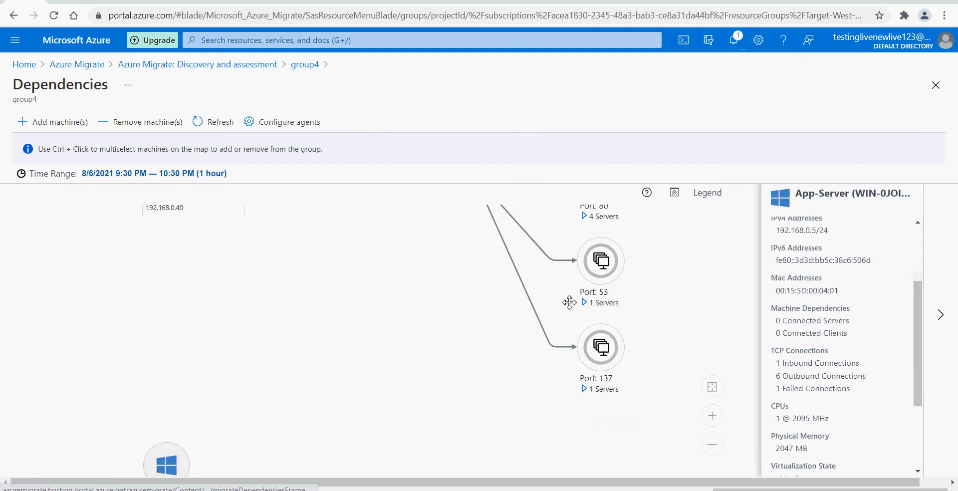
click(586, 394)
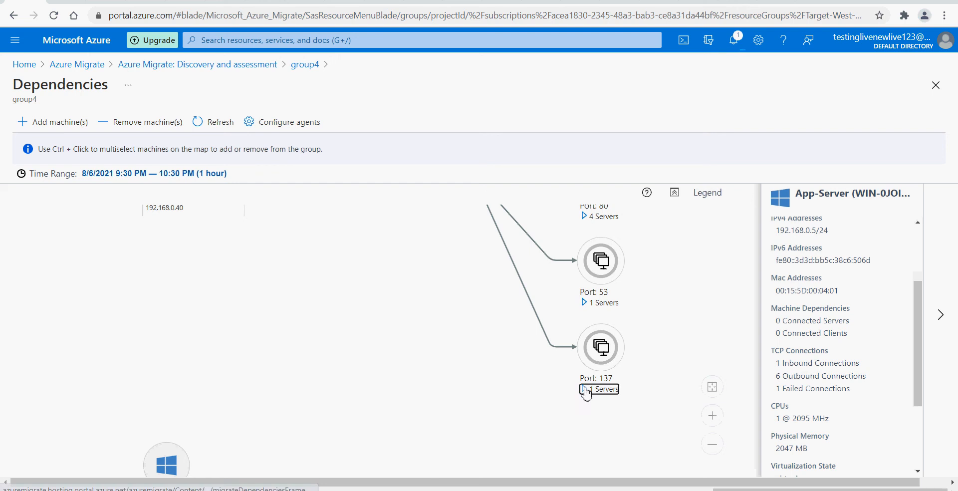
click(586, 394)
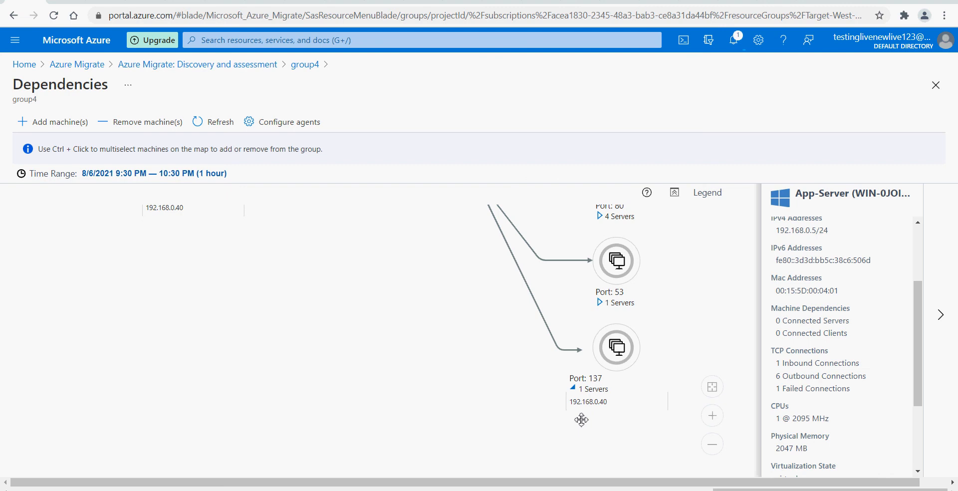
click(575, 390)
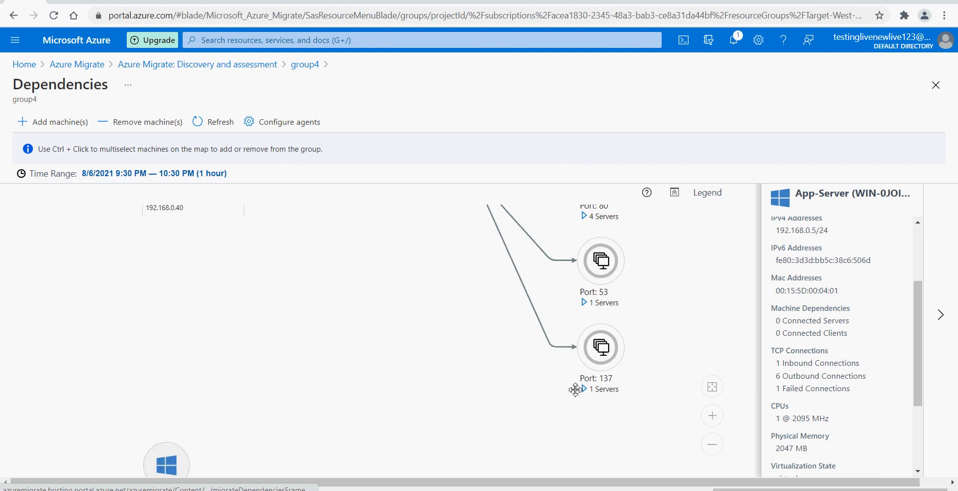
View the server reached on port 123 in the dependency map, and examine the port 443 and Centos-Linux-Server nodes
click(661, 295)
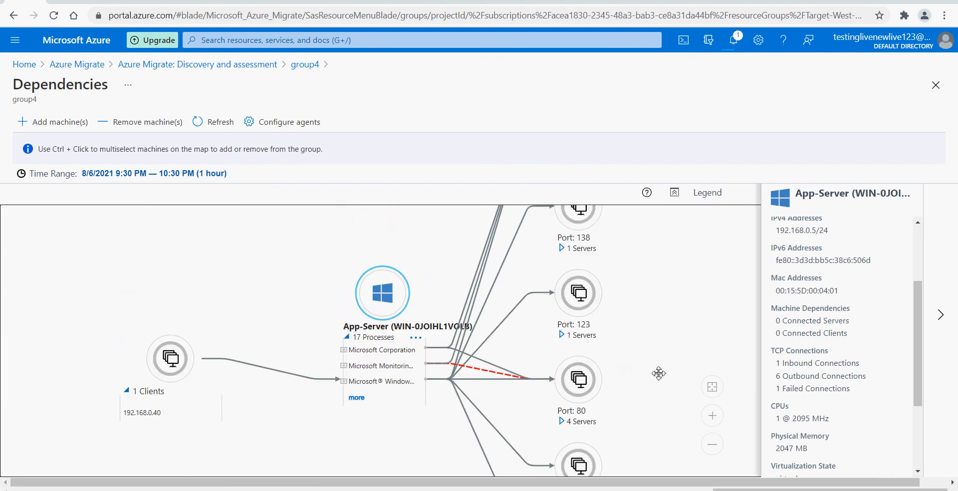
click(564, 338)
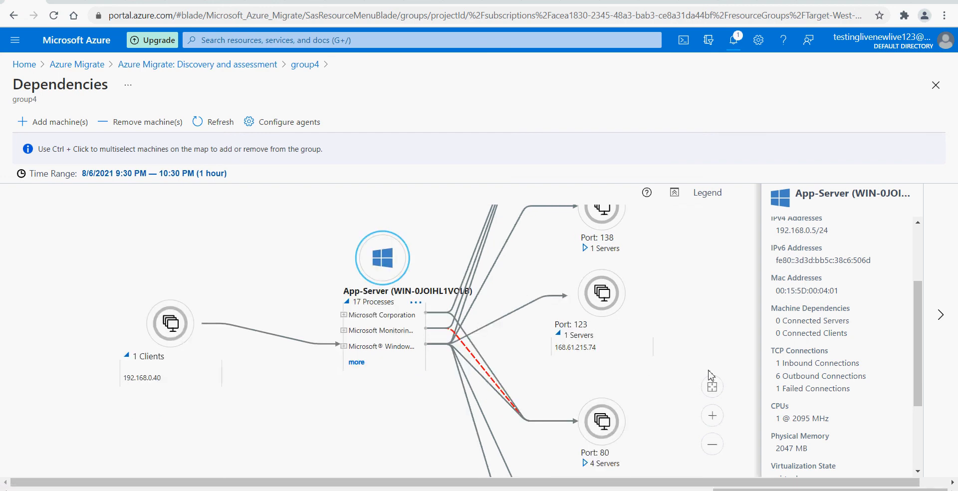
click(559, 333)
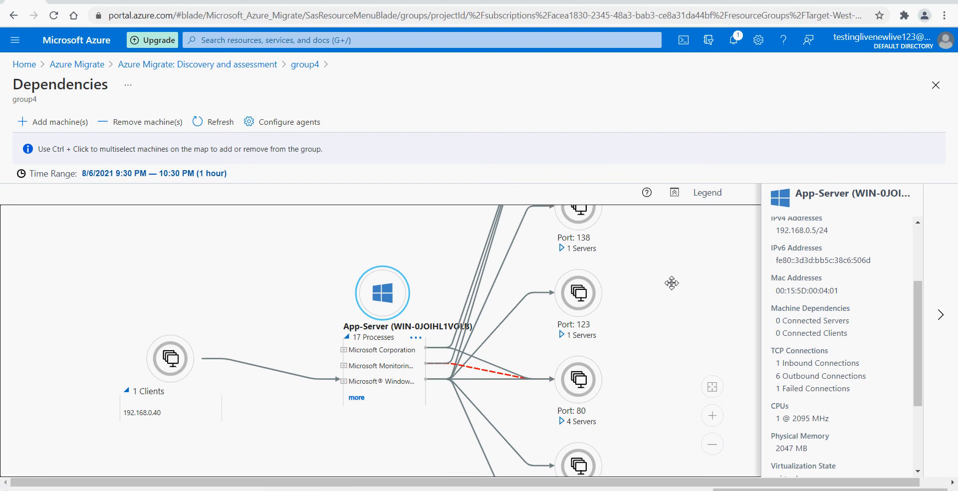
drag(672, 280, 673, 369)
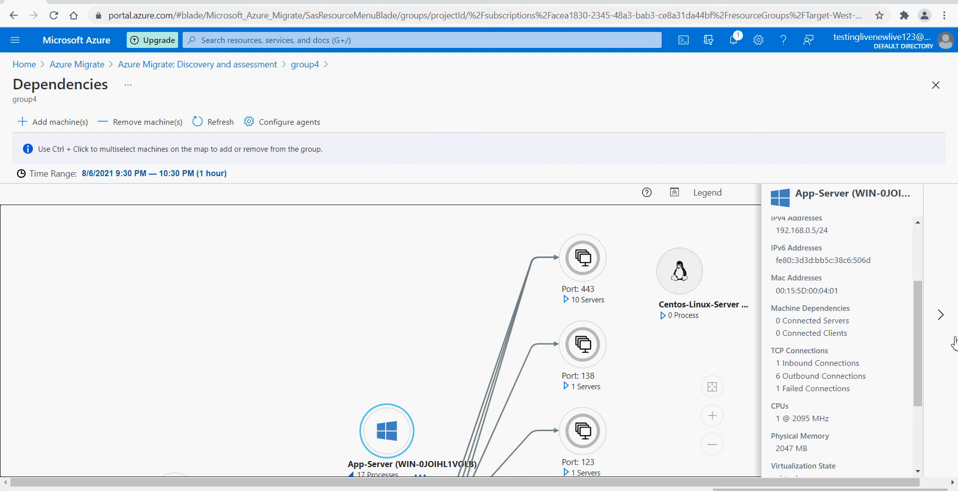
Close the dependency map, view the agent installation instructions for Centos-Linux-Server, and return to the list of groups
click(941, 315)
click(935, 86)
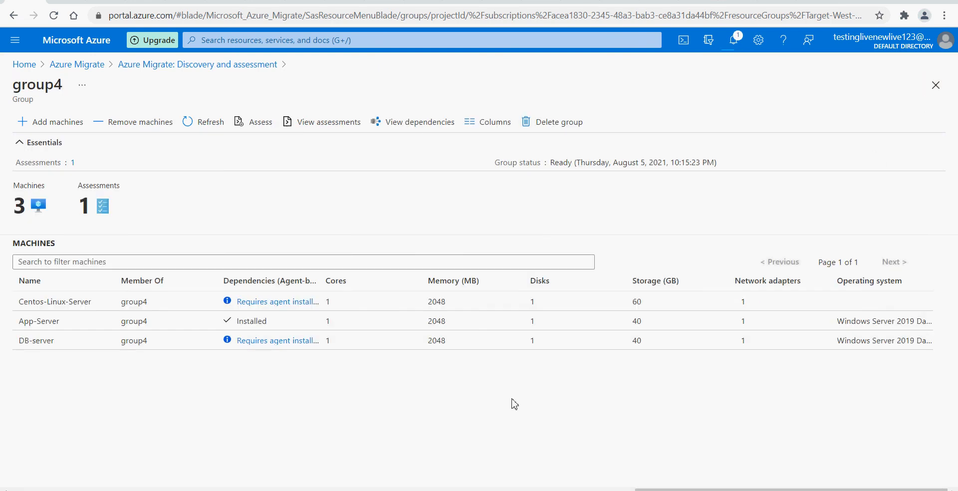
click(275, 304)
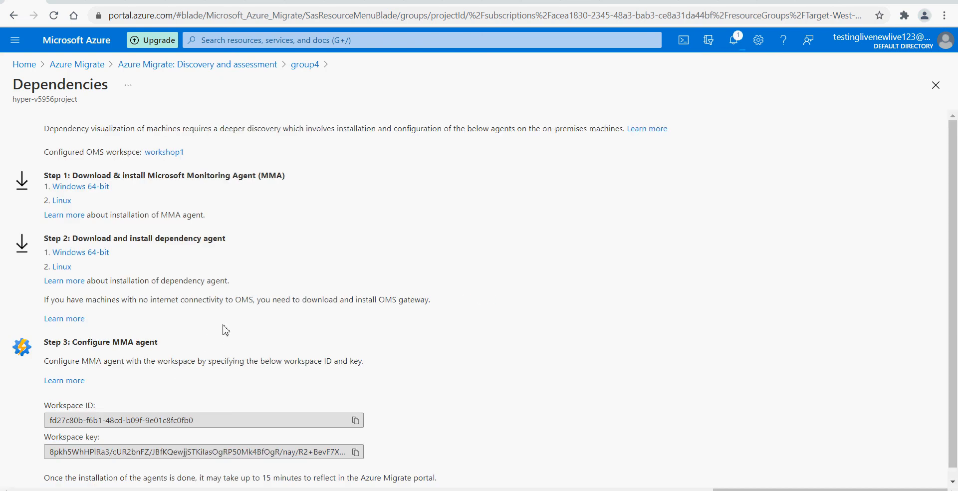
click(306, 66)
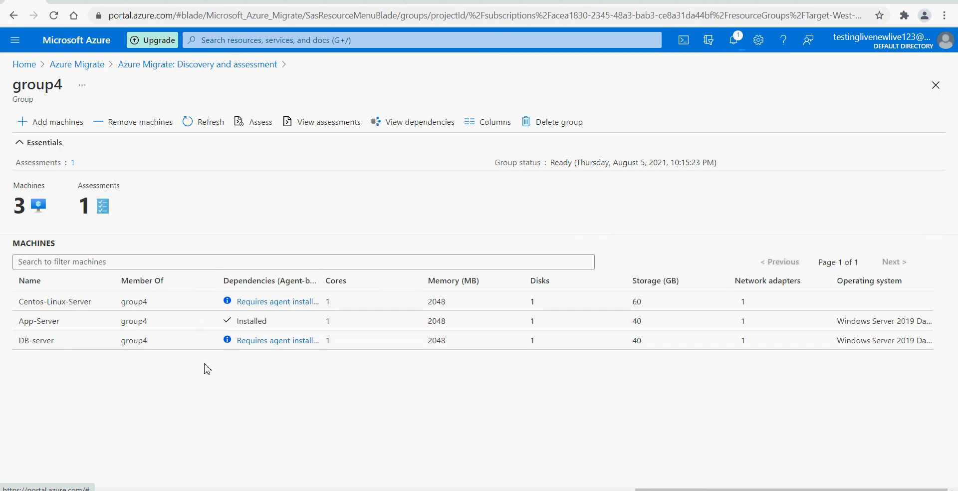
click(936, 86)
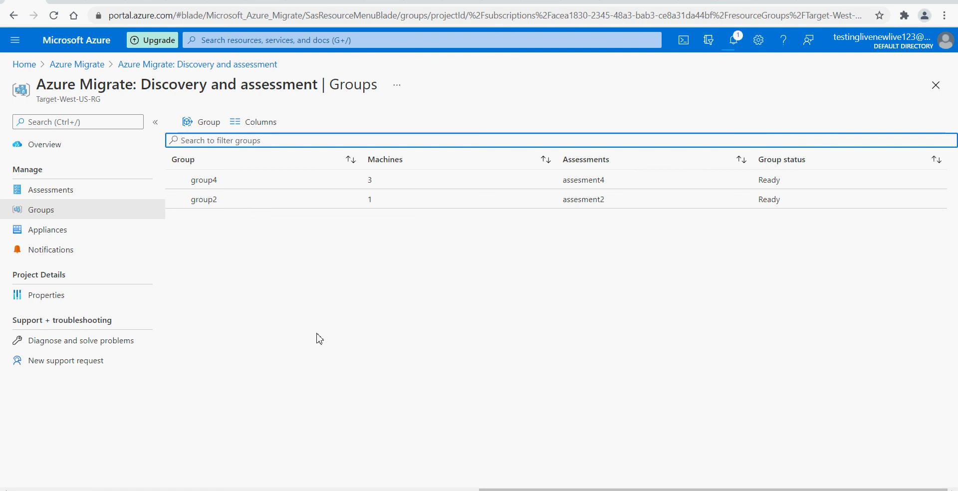
Refresh the replicating machines in Azure Migrate: Server Migration to check their synchronization status, and open DB-server
click(92, 65)
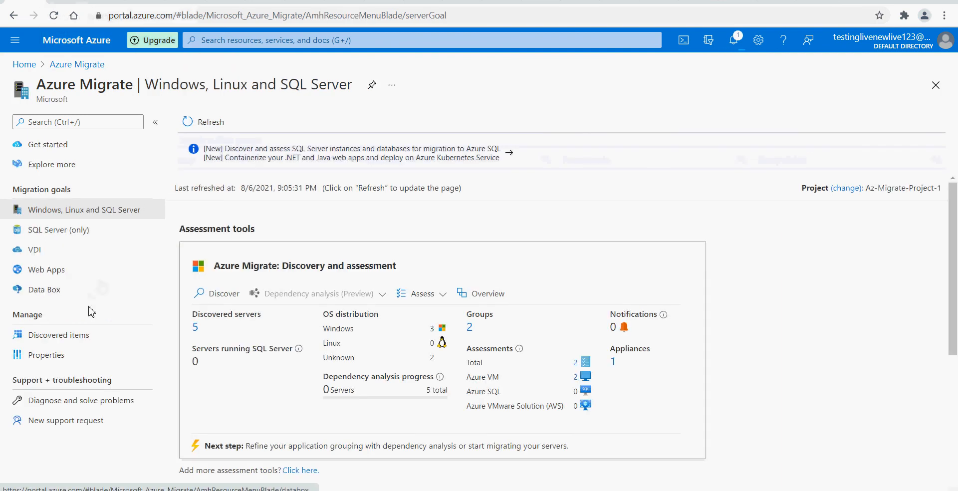
scroll(272, 384, down, 5)
click(383, 329)
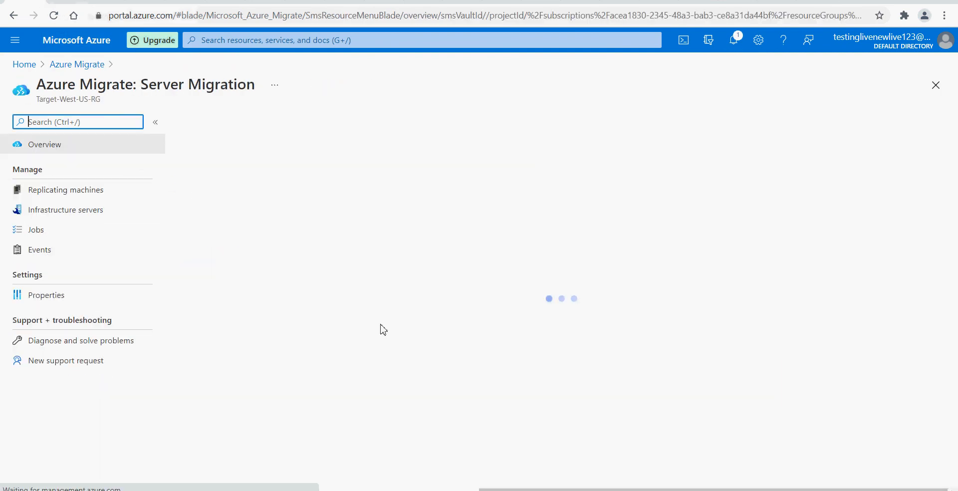
click(75, 191)
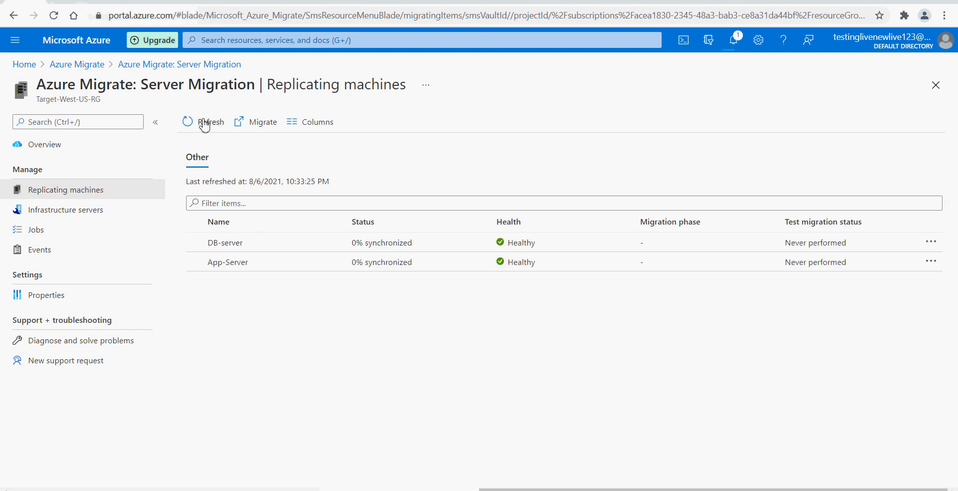
click(208, 121)
click(218, 127)
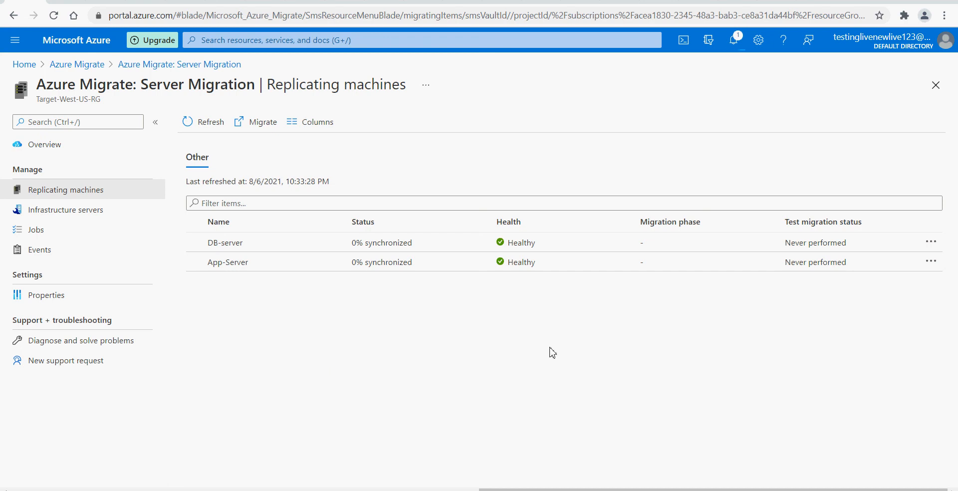
click(353, 249)
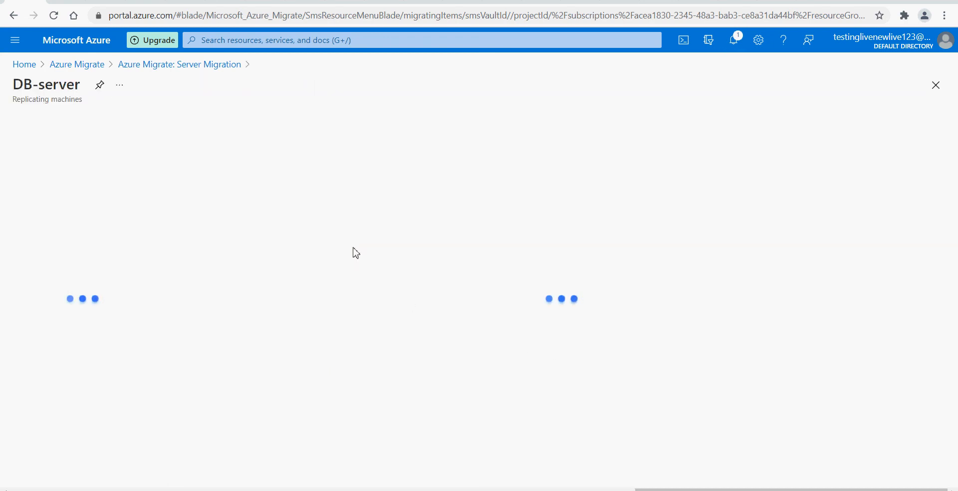
click(442, 490)
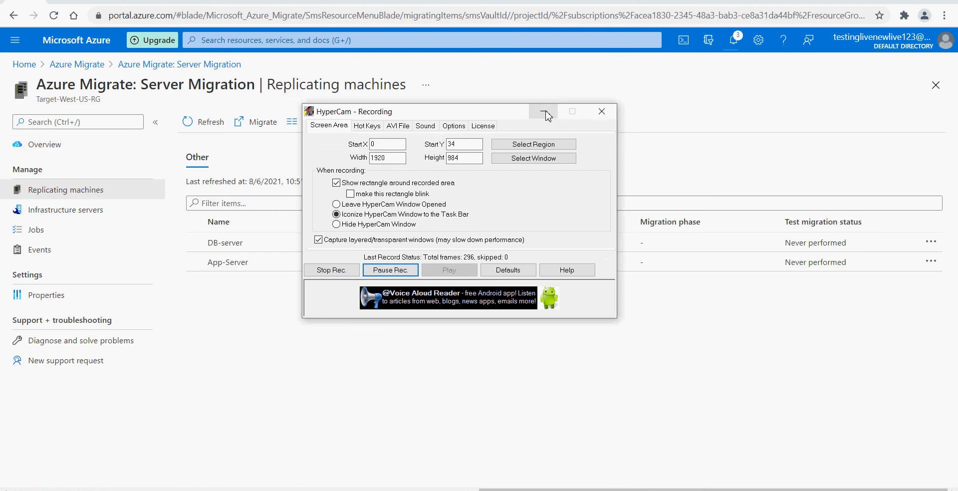
click(543, 111)
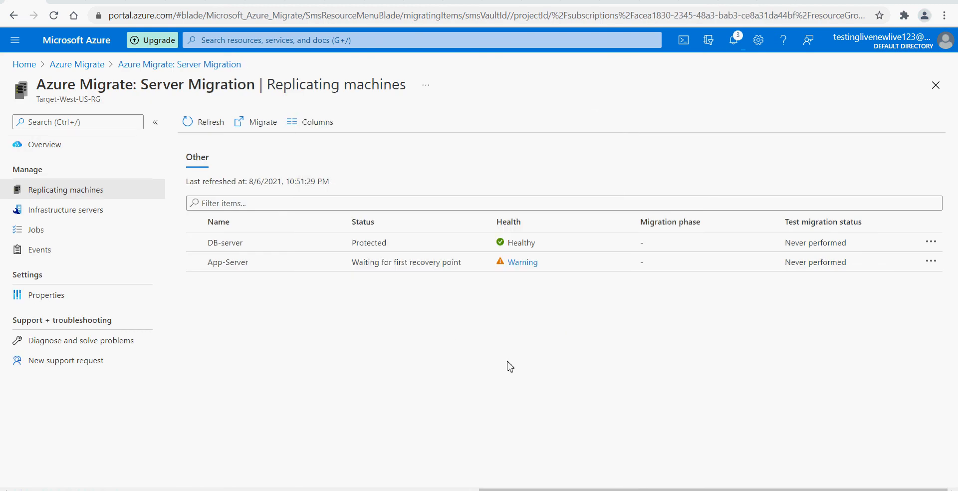
Refresh the replicating machines, check the status of DB-server and App-Server, and briefly open App-Server
click(214, 123)
drag(218, 242, 434, 250)
click(434, 251)
click(216, 266)
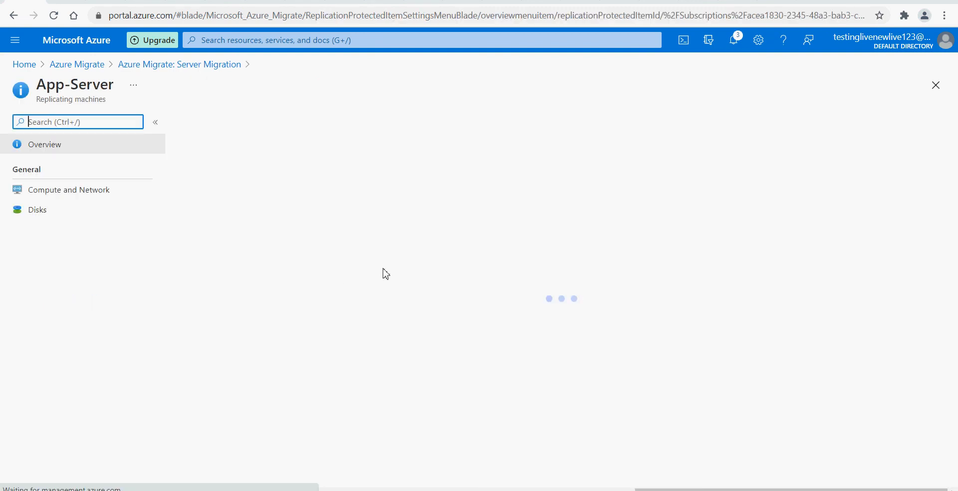
click(199, 65)
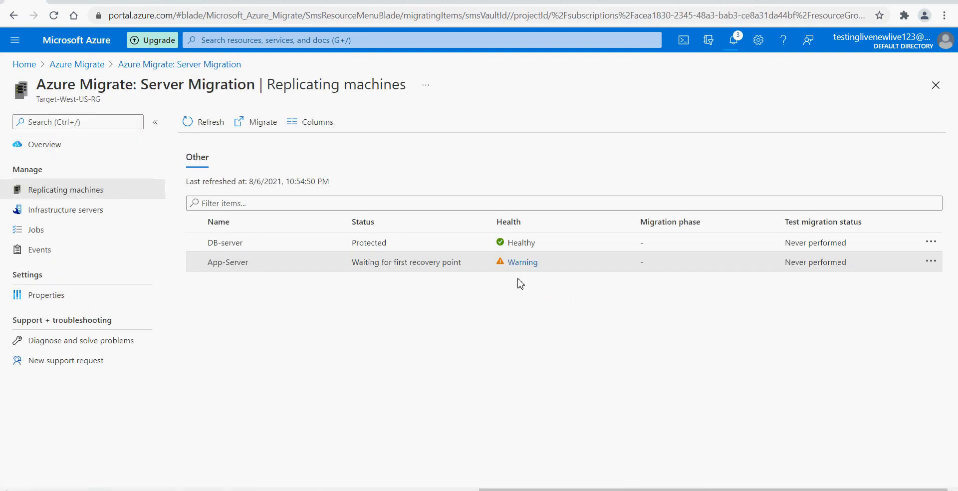
Read App-Server's replication health error details, check its replication overview, and return to the replicating machines
click(519, 259)
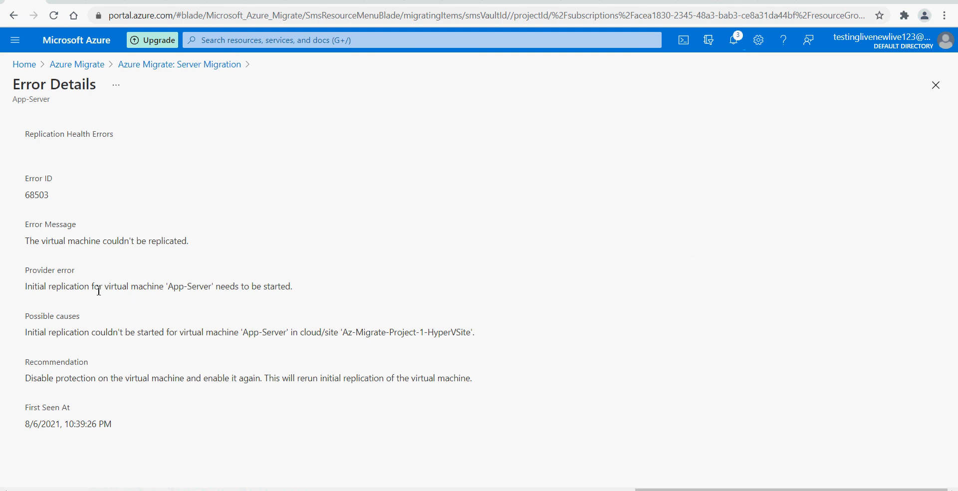
drag(62, 287, 284, 286)
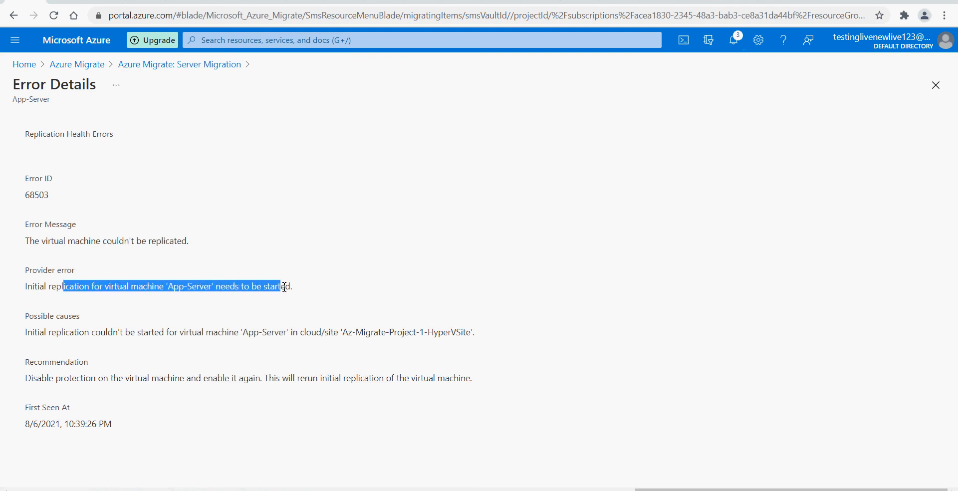
triple_click(310, 334)
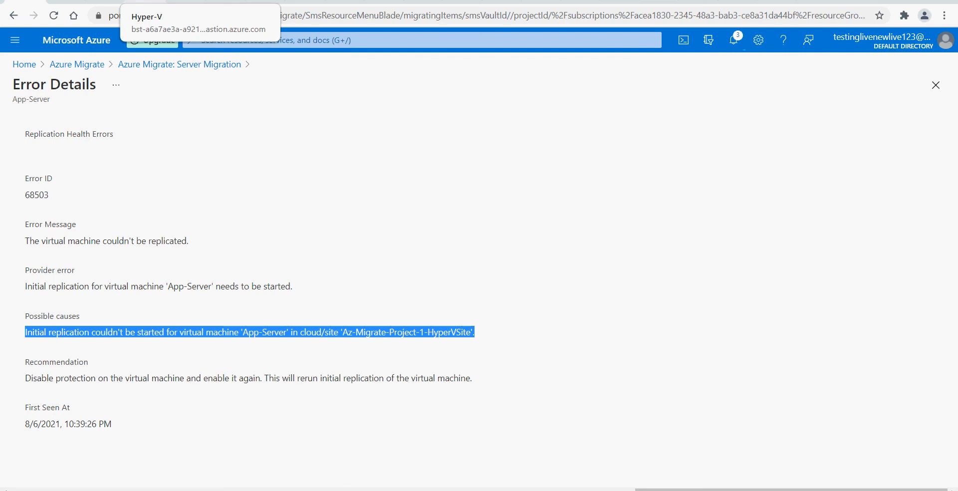
click(196, 64)
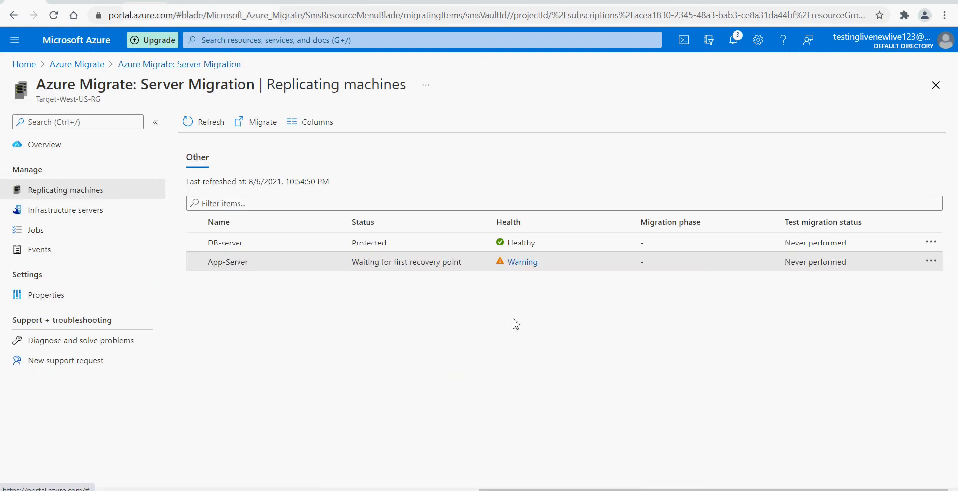
click(231, 262)
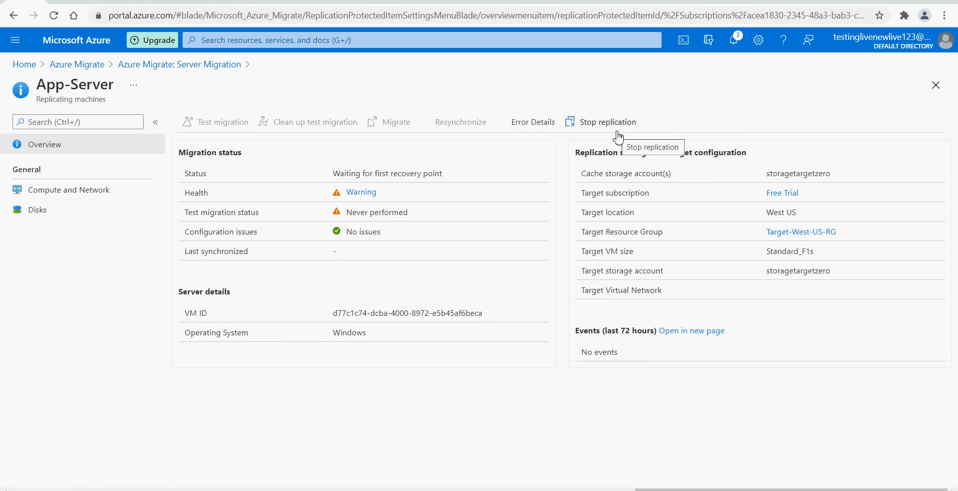
click(189, 65)
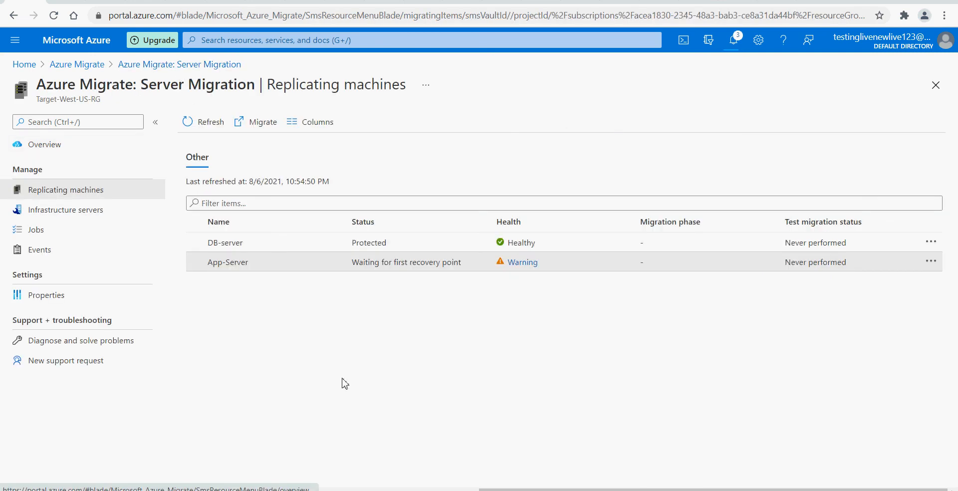
Open DB-server's compute and network properties and compare the On-Premises and Microsoft Azure columns, including the managed disks setting
click(263, 249)
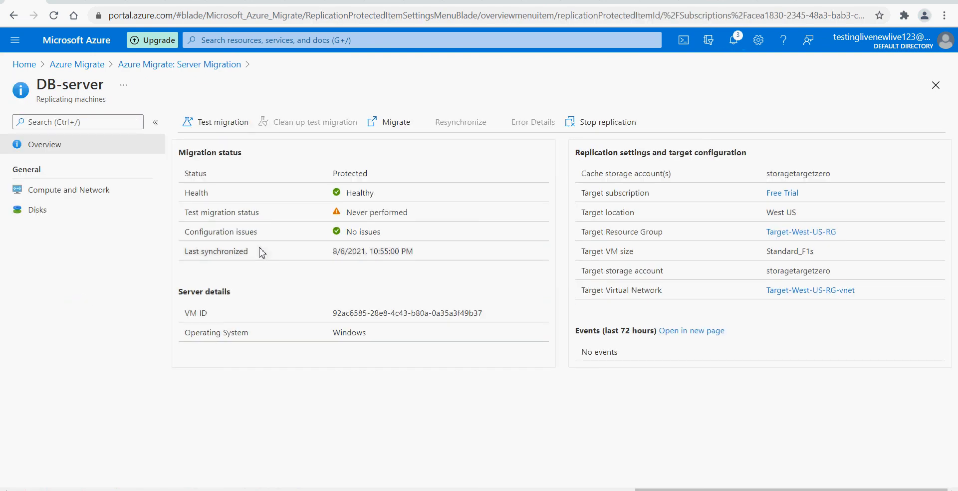
click(91, 198)
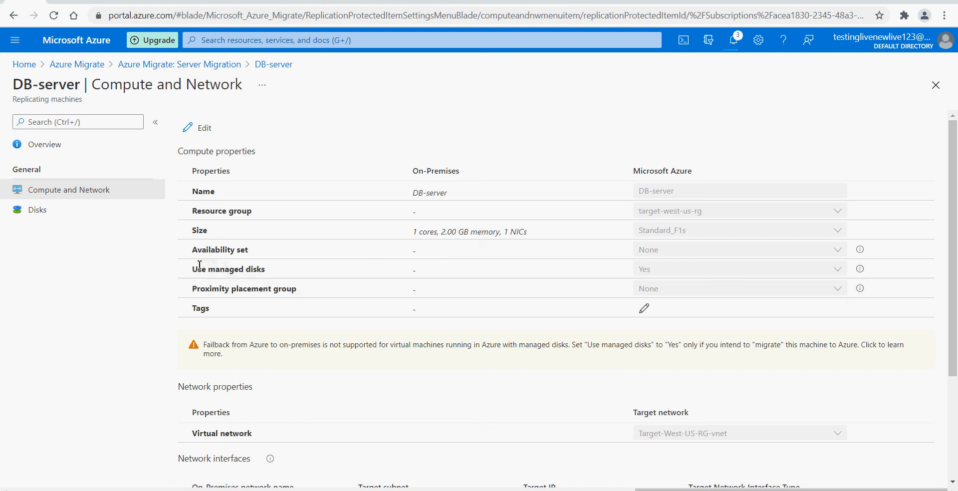
drag(199, 265, 685, 271)
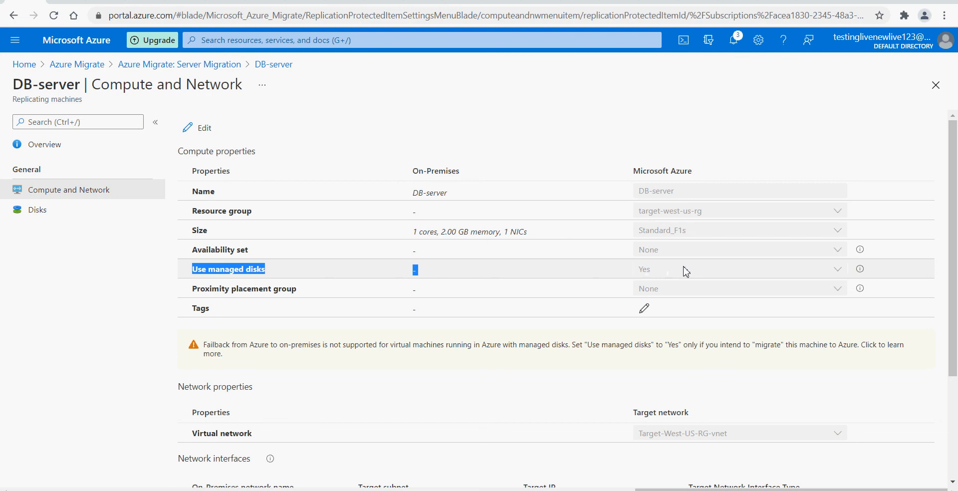
drag(633, 172, 696, 175)
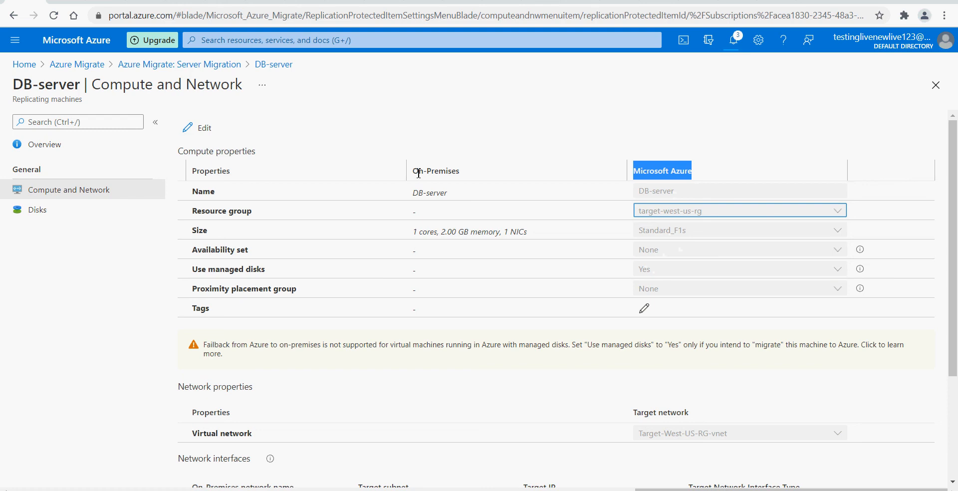
drag(416, 173, 468, 176)
drag(632, 175, 700, 174)
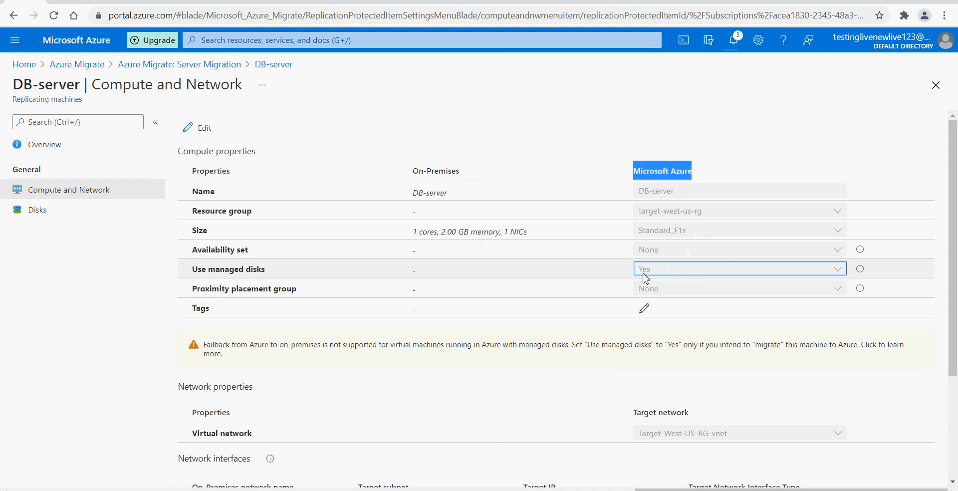
click(661, 172)
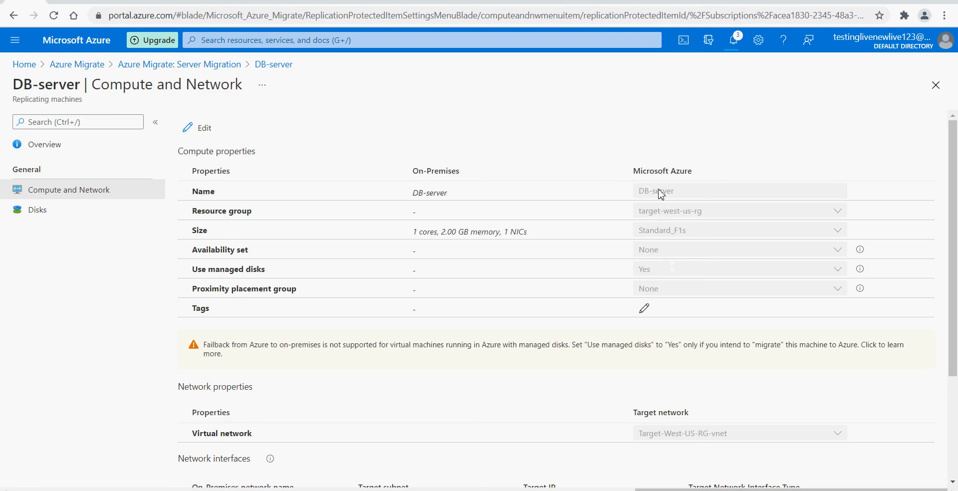
drag(634, 172, 696, 175)
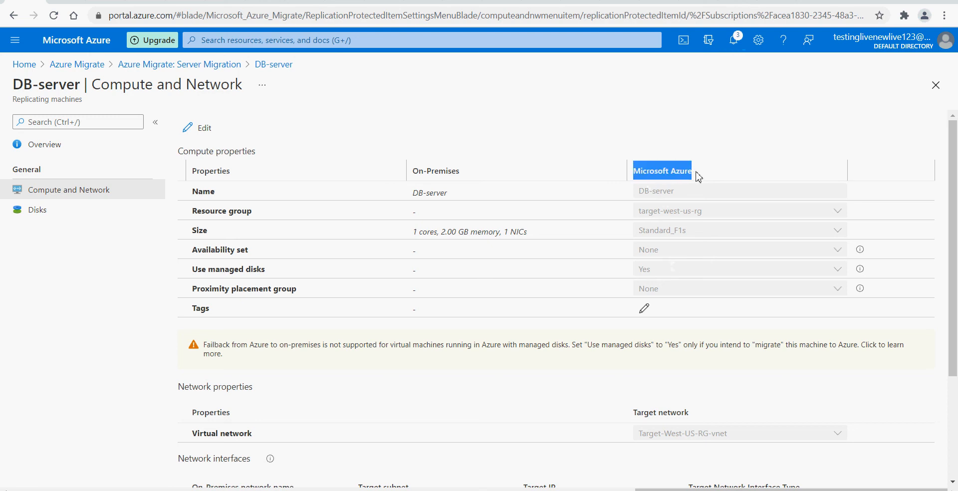
click(698, 178)
drag(488, 172, 412, 172)
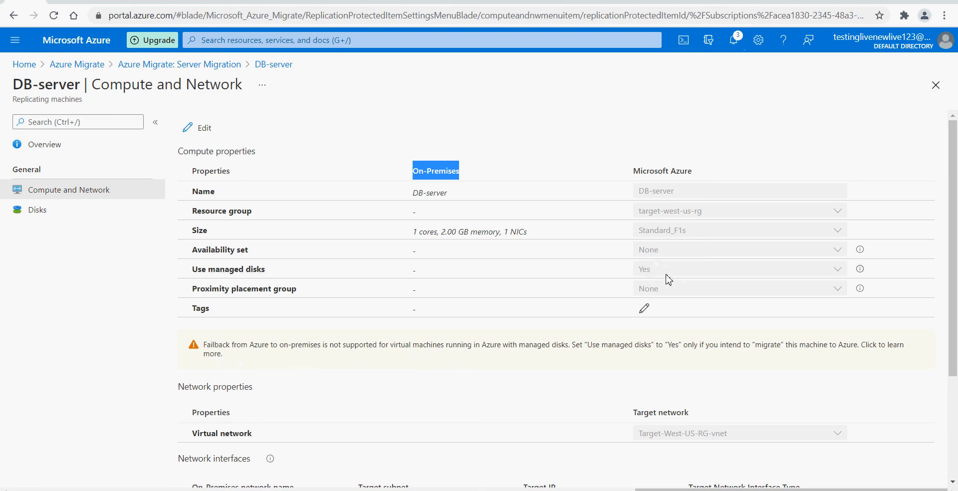
Set Use managed disks to No in DB-server's compute properties and save the change
click(202, 127)
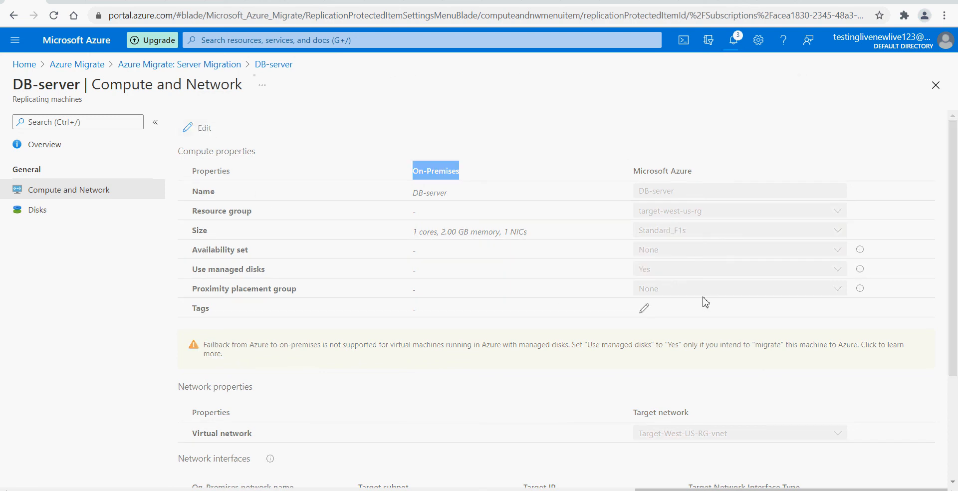
click(682, 272)
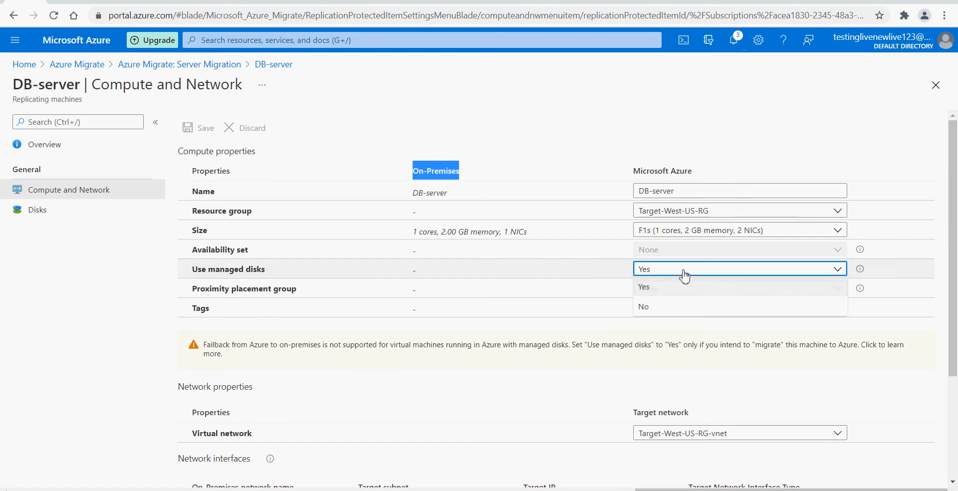
click(643, 307)
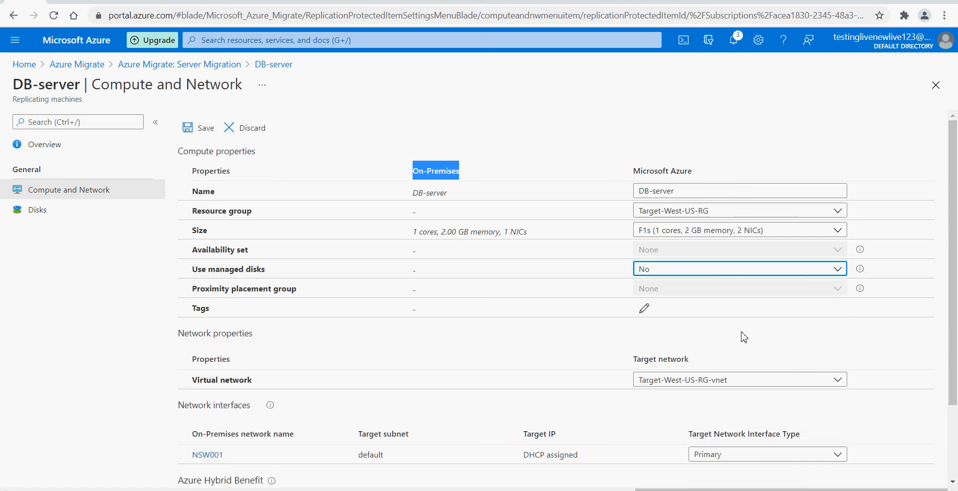
click(198, 128)
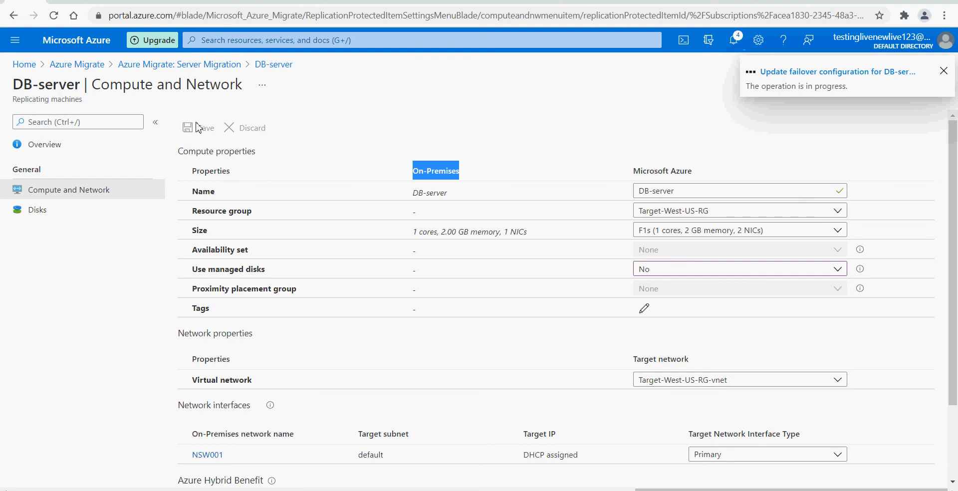
click(553, 142)
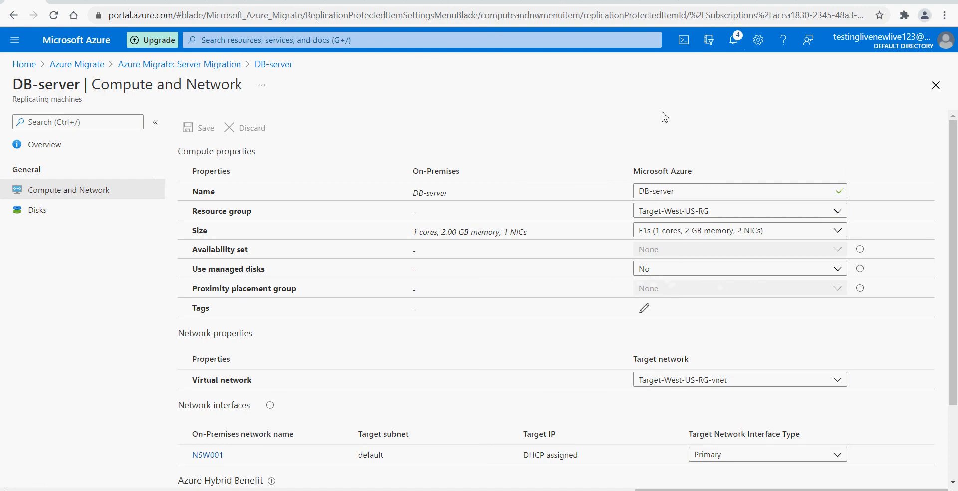
Check the notifications for DB-server's configuration update, review its compute and network properties again, and return to its overview
click(734, 44)
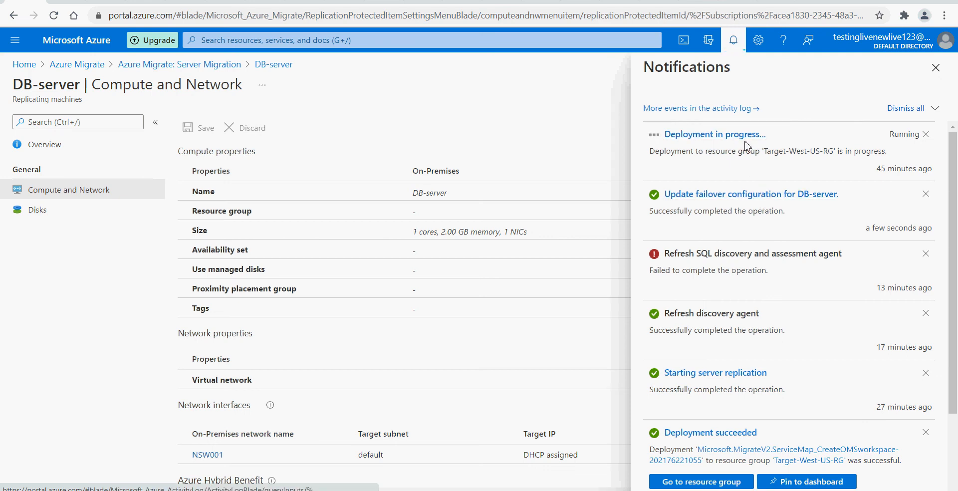
click(936, 75)
click(263, 67)
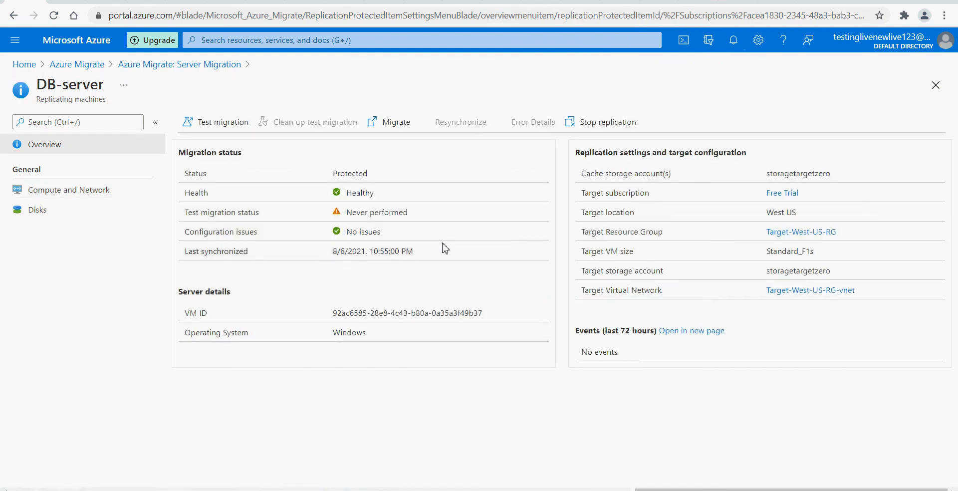
click(90, 192)
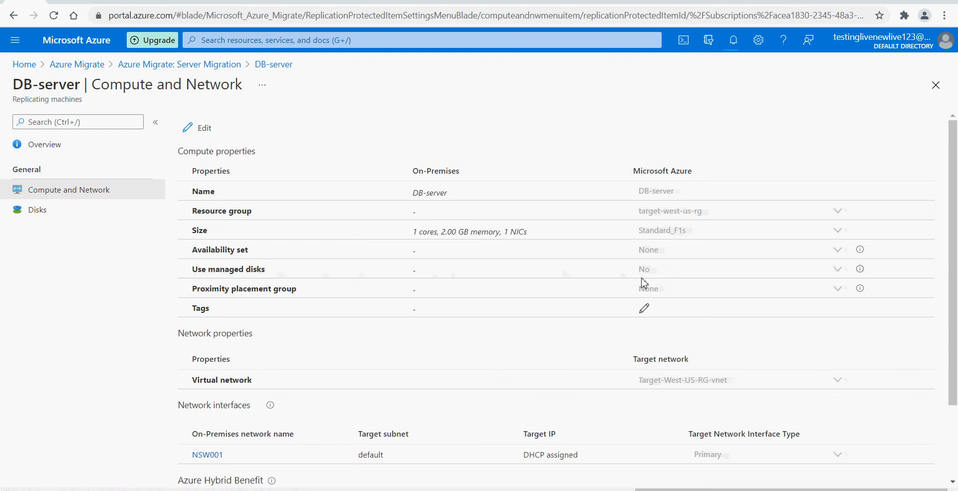
click(273, 65)
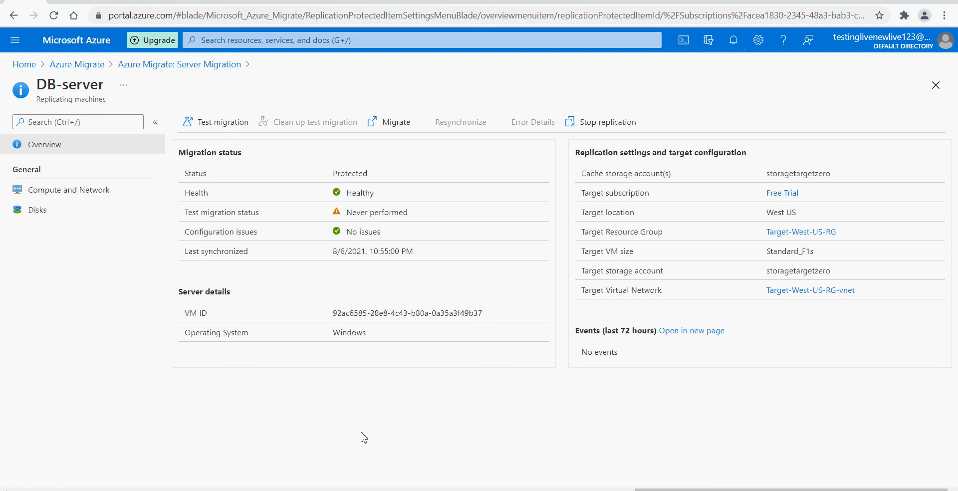
Start a test migration of DB-server on virtual network Target-West-US-RG-vnet and refresh the replicating machines
click(230, 124)
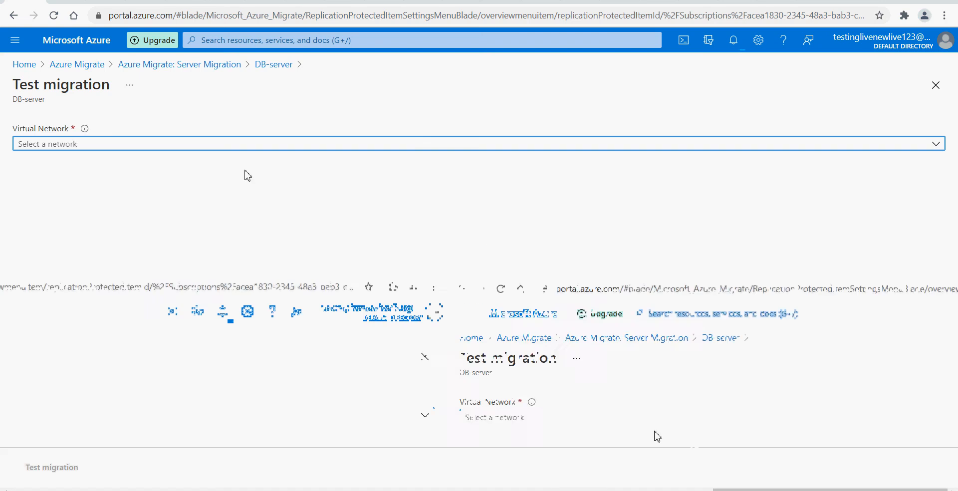
click(199, 145)
click(142, 188)
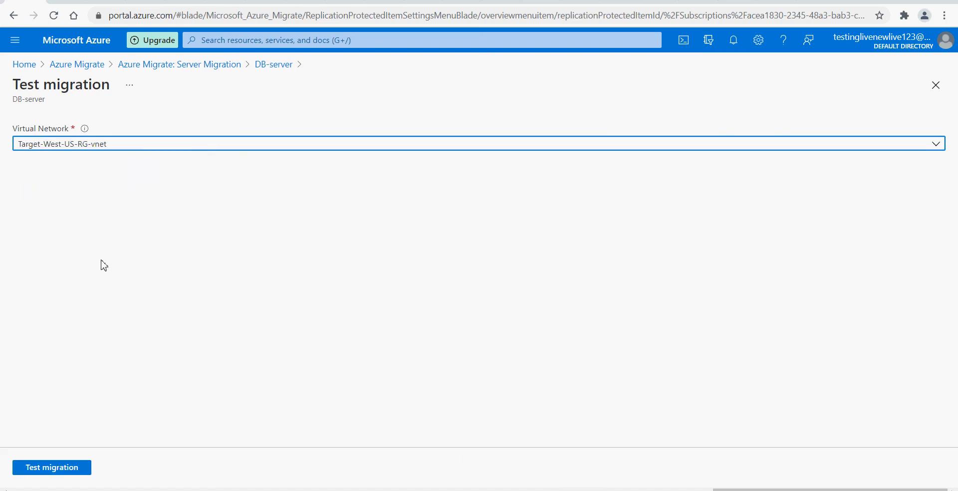
click(54, 469)
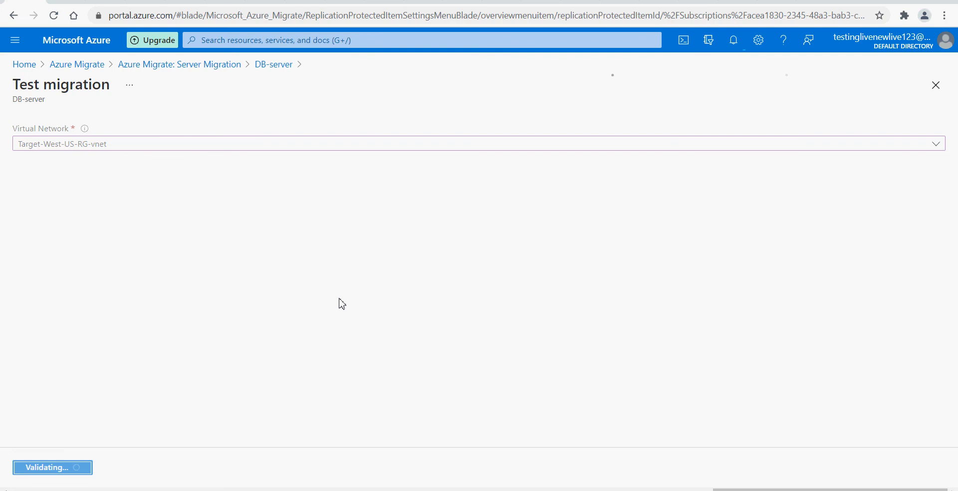
click(499, 490)
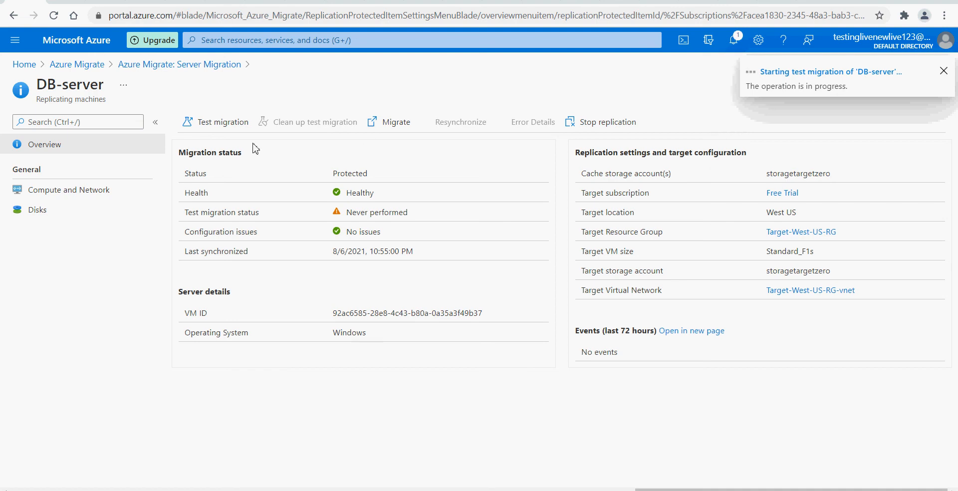
click(197, 65)
click(208, 123)
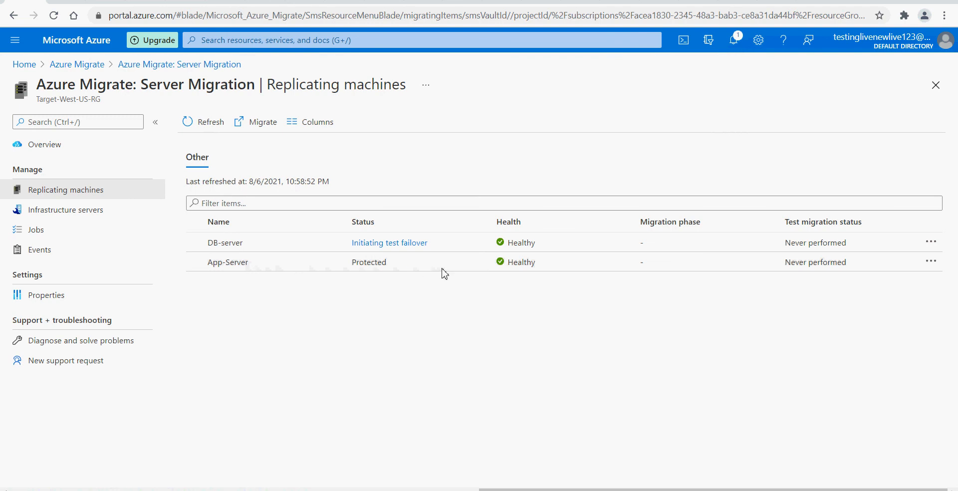
Set Use managed disks to No in App-Server's compute properties and save the change
click(240, 263)
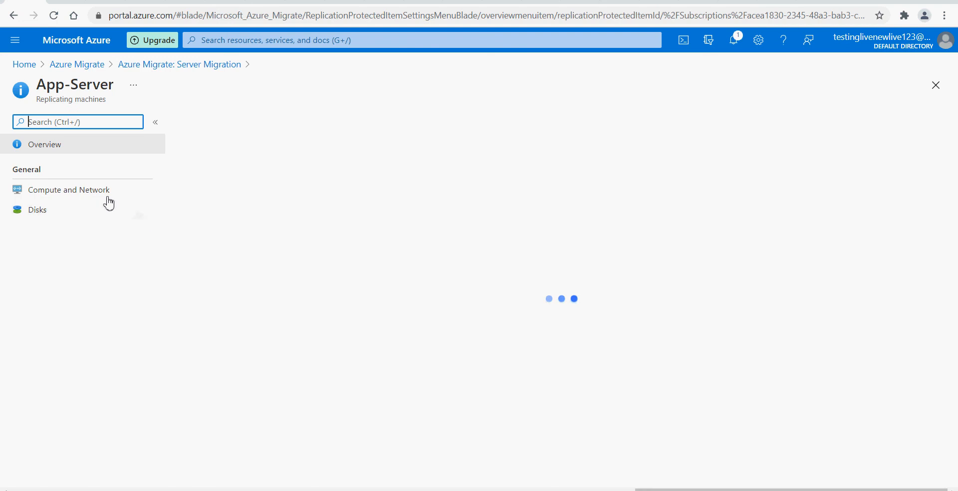
click(93, 192)
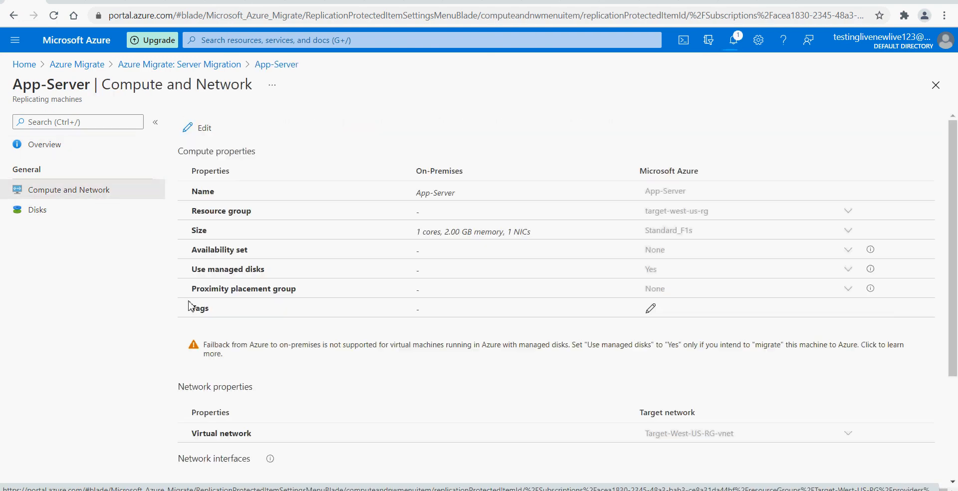
click(205, 130)
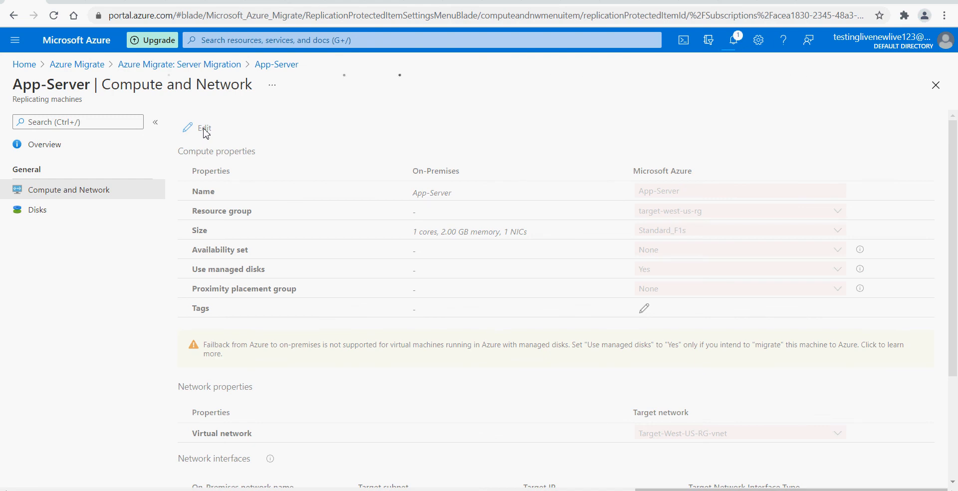
click(738, 269)
click(719, 285)
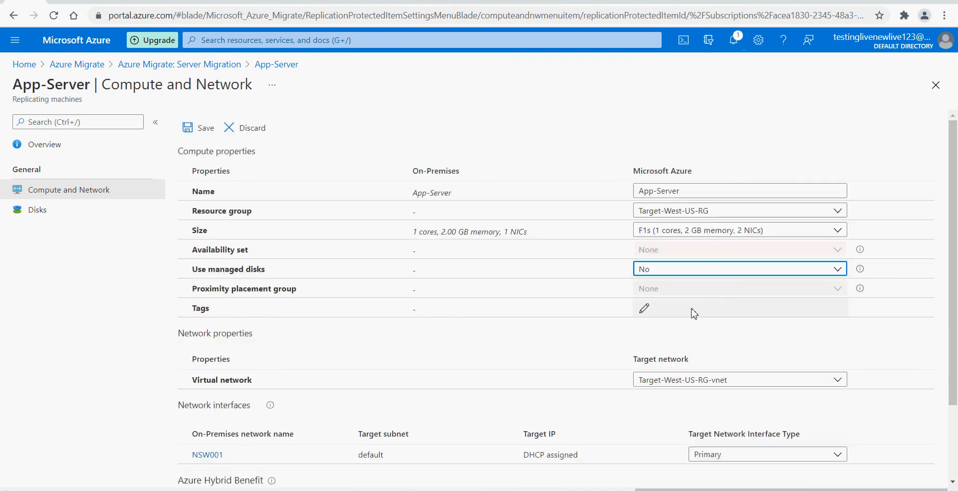
click(193, 127)
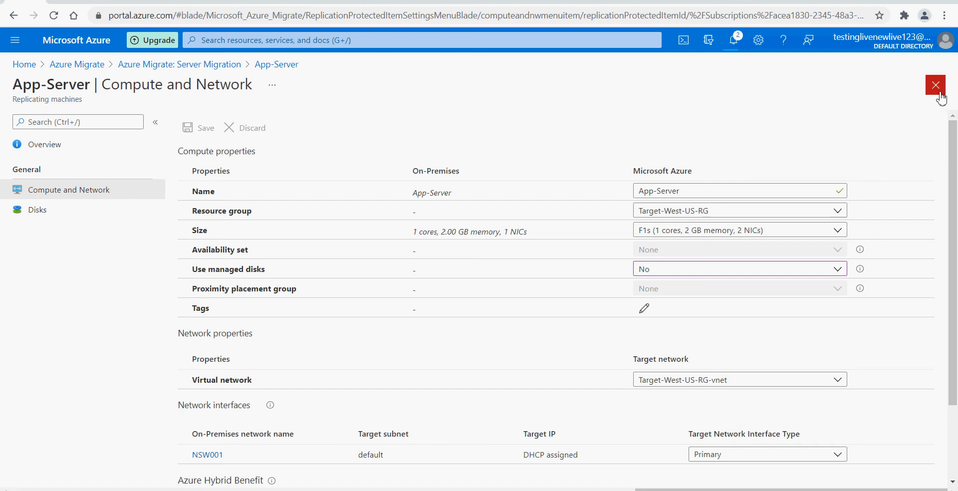
Reopen App-Server's compute and network properties to check the managed disks setting, then return to the replicating machines and refresh them
click(276, 64)
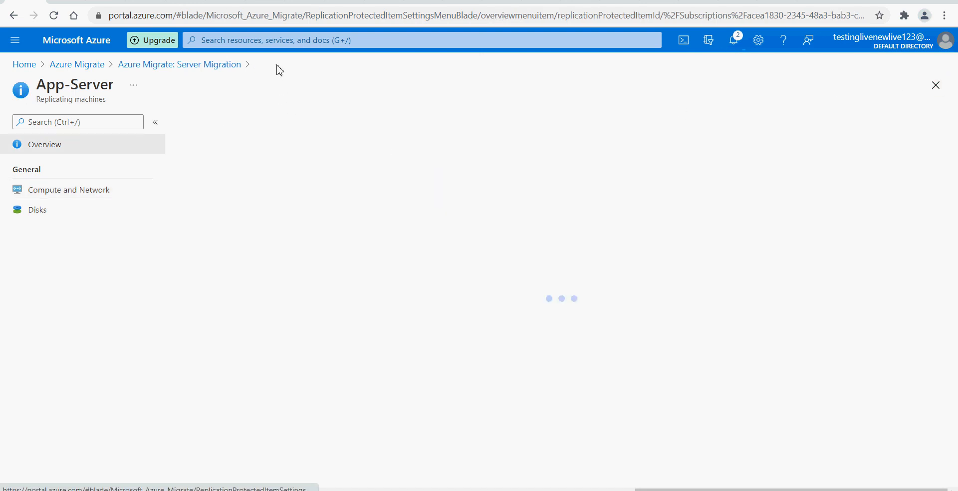
click(42, 196)
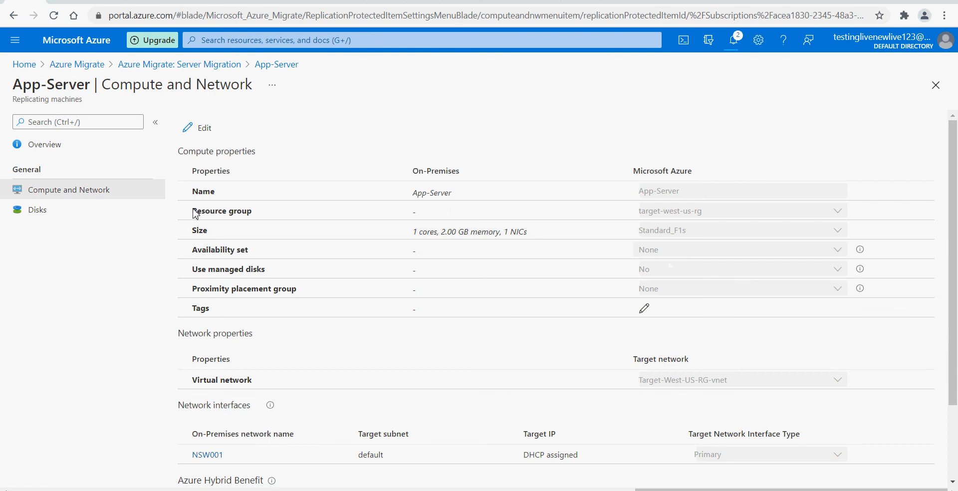
click(214, 64)
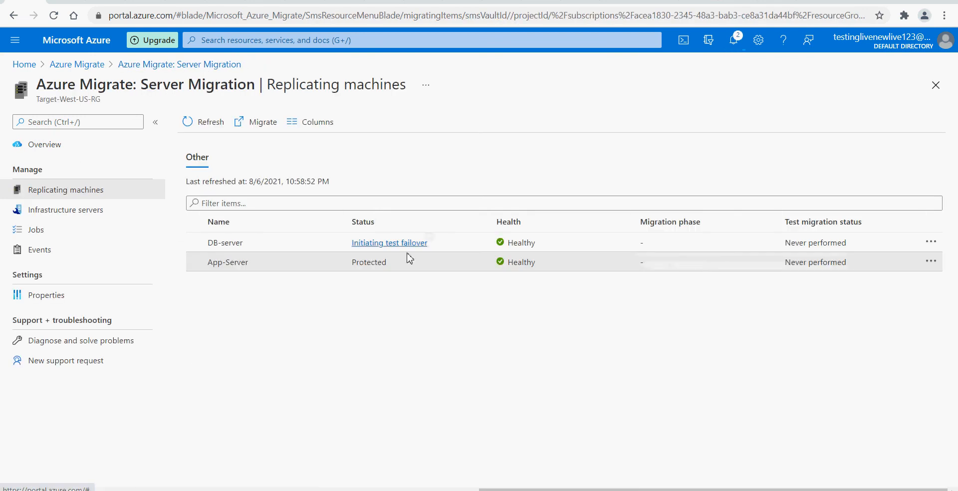
click(209, 125)
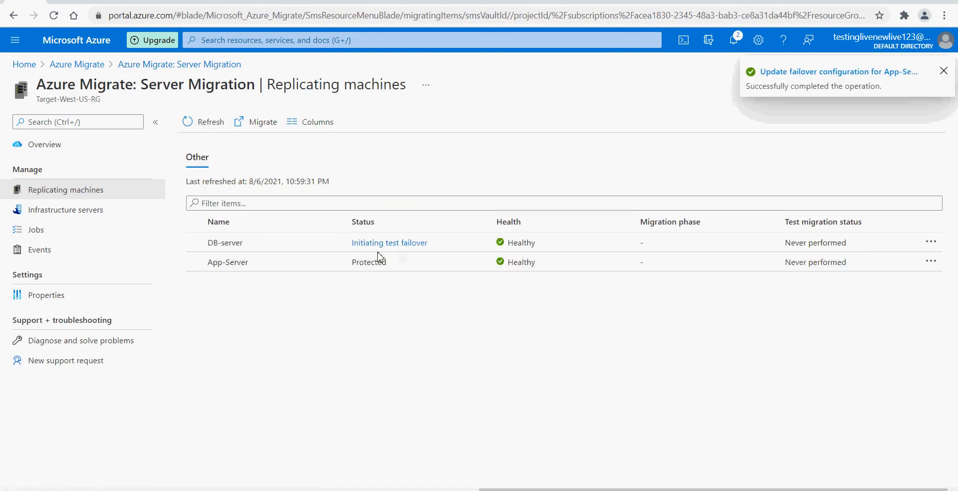
Refresh the Recovery Services vault's replicated items to check both servers, and open App-Server from the replicating machines in Azure Migrate
click(13, 15)
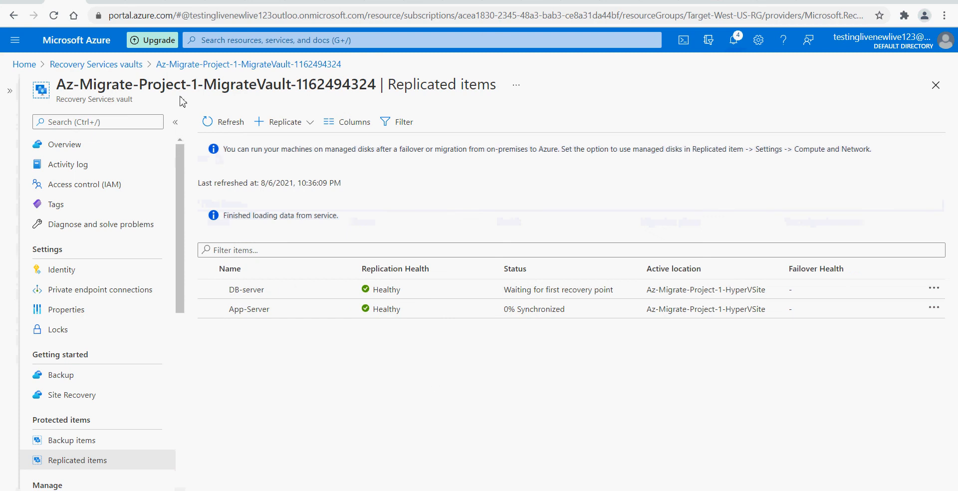
click(220, 124)
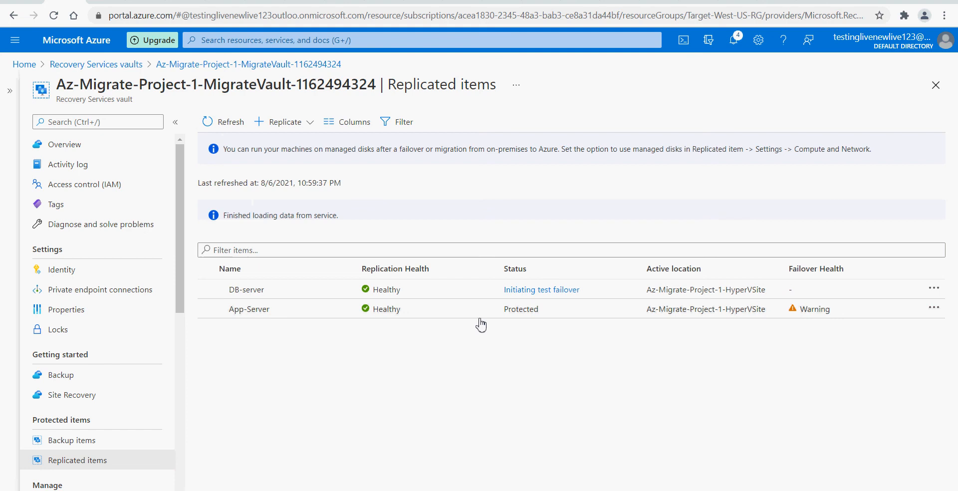
key(alt+Right)
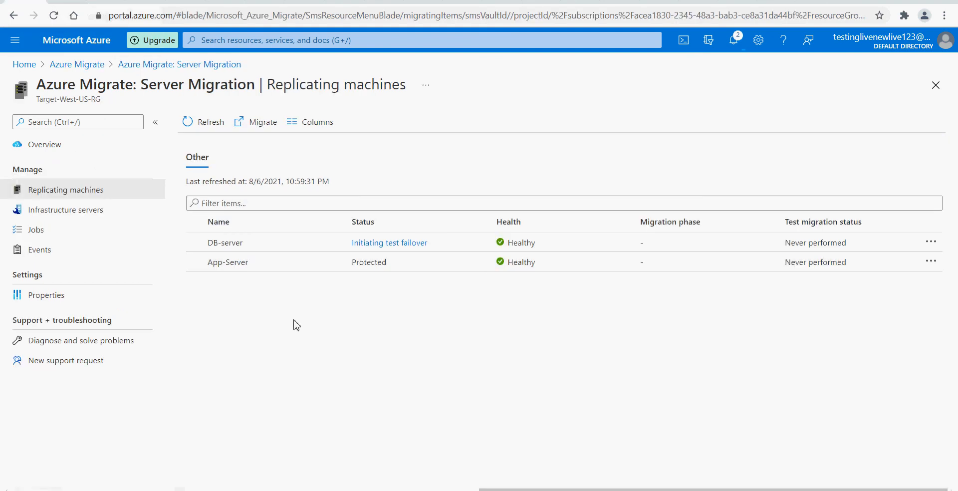
click(228, 262)
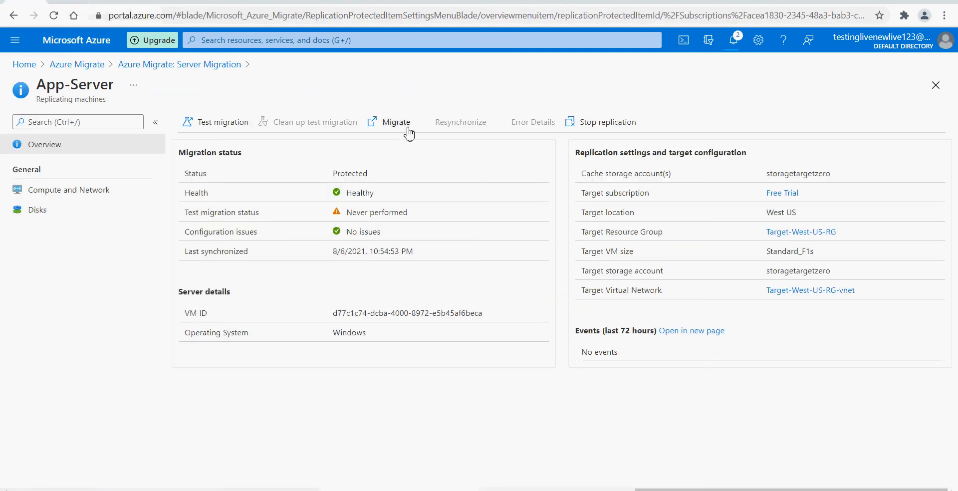
Start the migration of App-Server with Yes selected for shutting down virtual machines and performing a planned migration without data loss
click(399, 128)
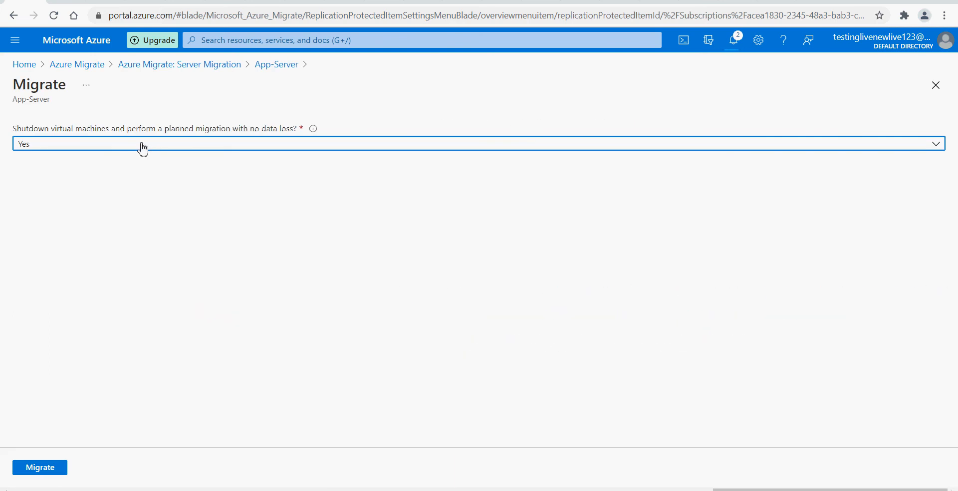
click(143, 149)
click(143, 149)
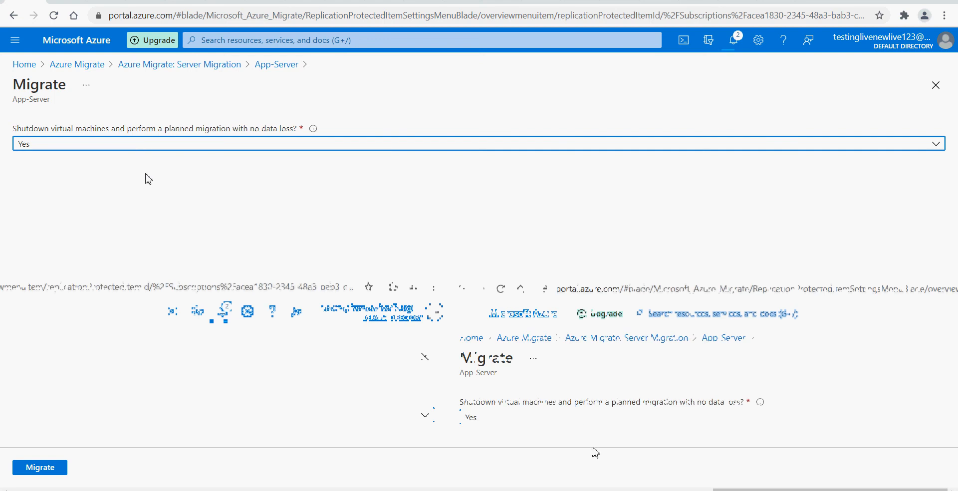
click(141, 149)
click(141, 149)
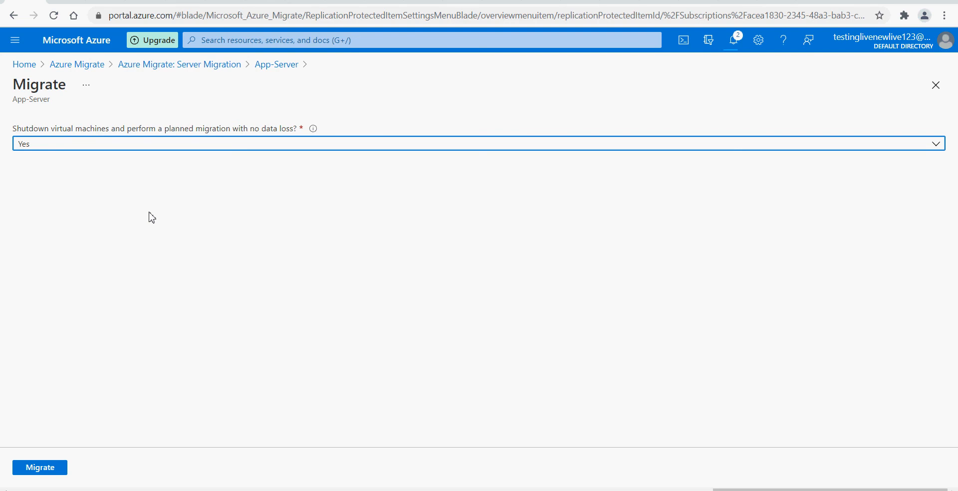
click(54, 468)
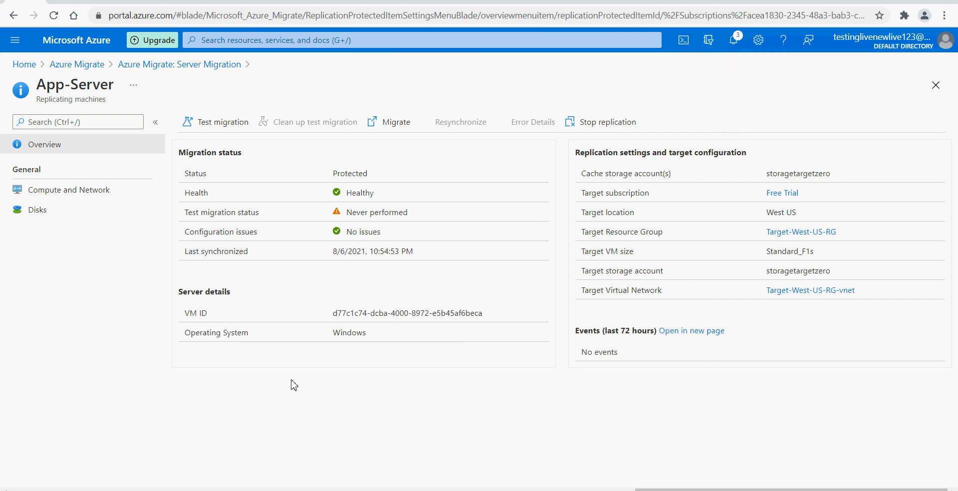
Refresh the replicating machines and review the job details of DB-server's test failover and App-Server's planned failover
click(192, 64)
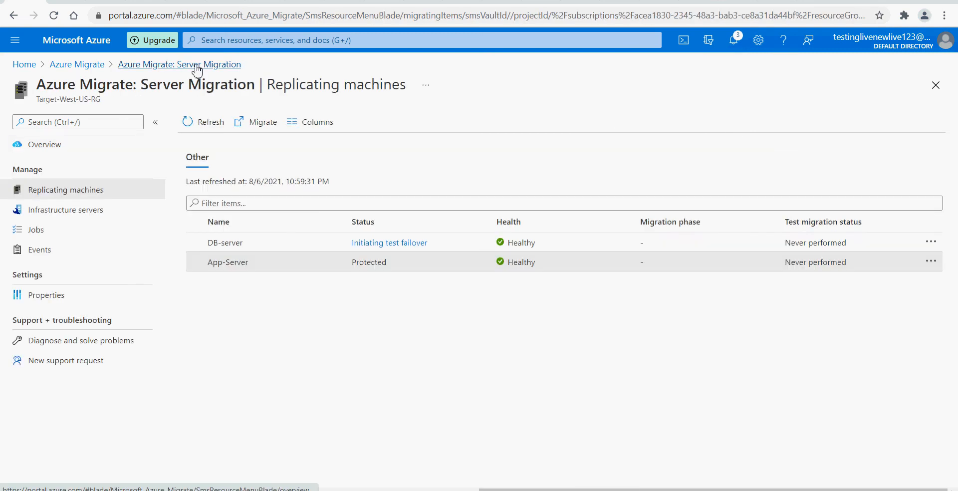
click(211, 124)
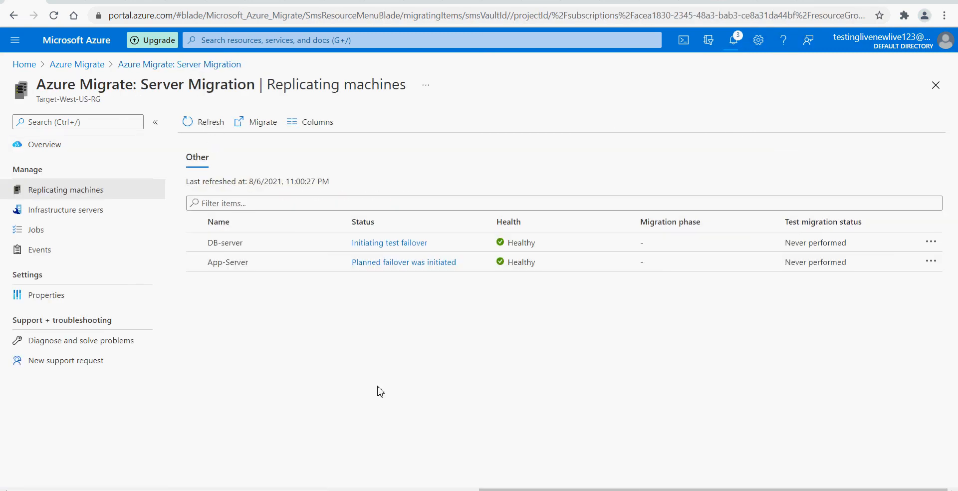
click(387, 245)
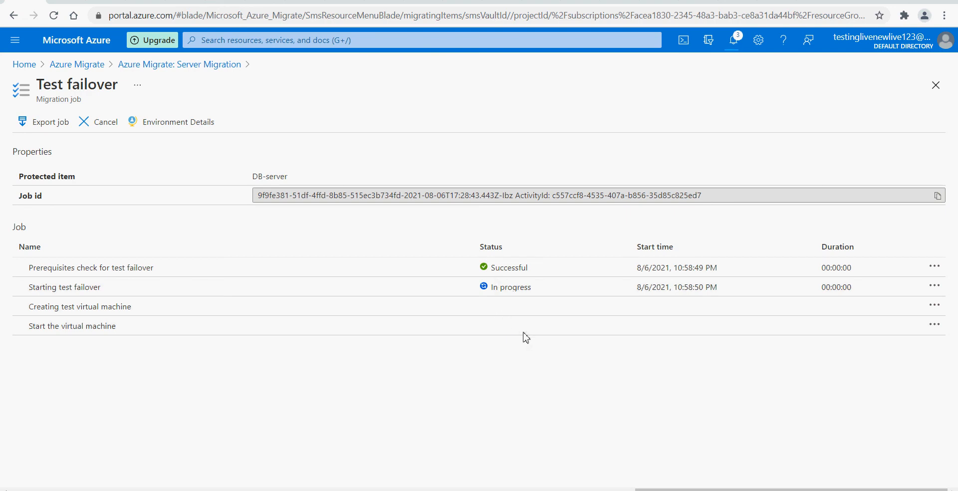
click(152, 65)
click(433, 262)
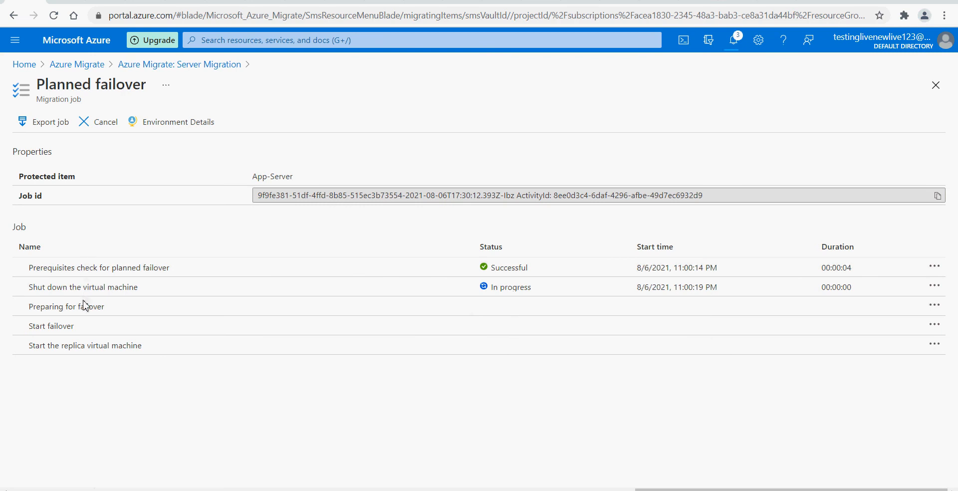
click(155, 66)
Refresh the Recovery Services vault's replicated items to check the failover status of DB-server and App-Server
click(67, 1)
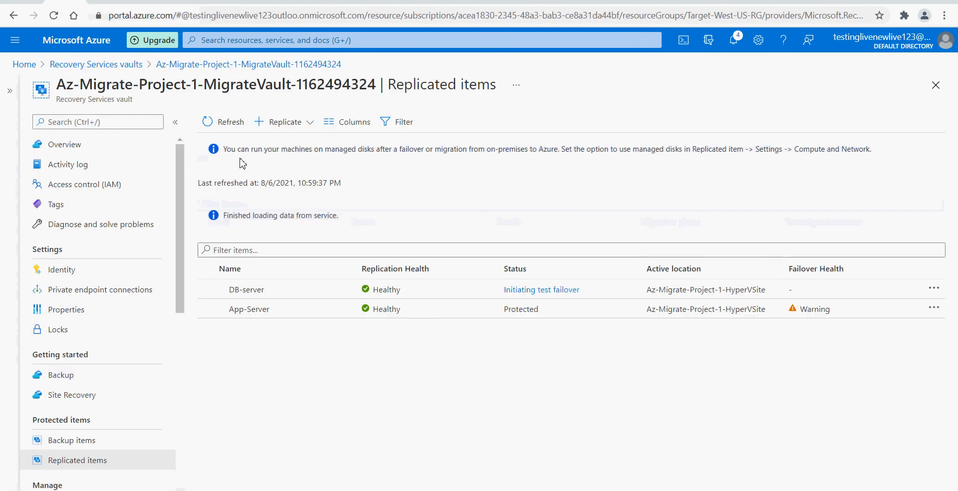
click(230, 123)
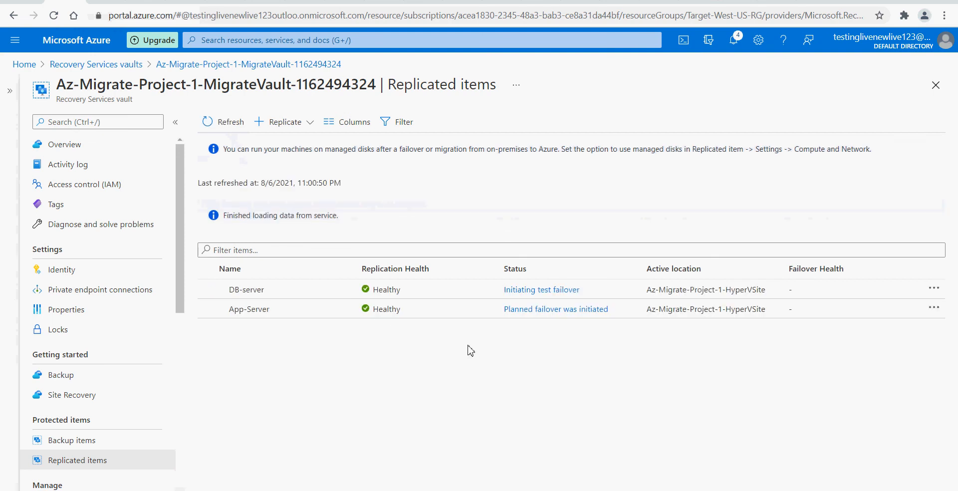
click(469, 490)
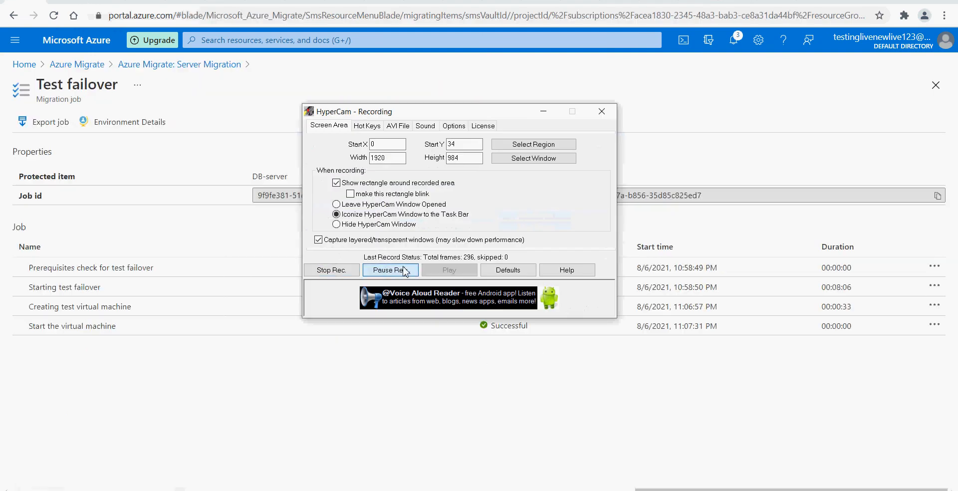
click(388, 270)
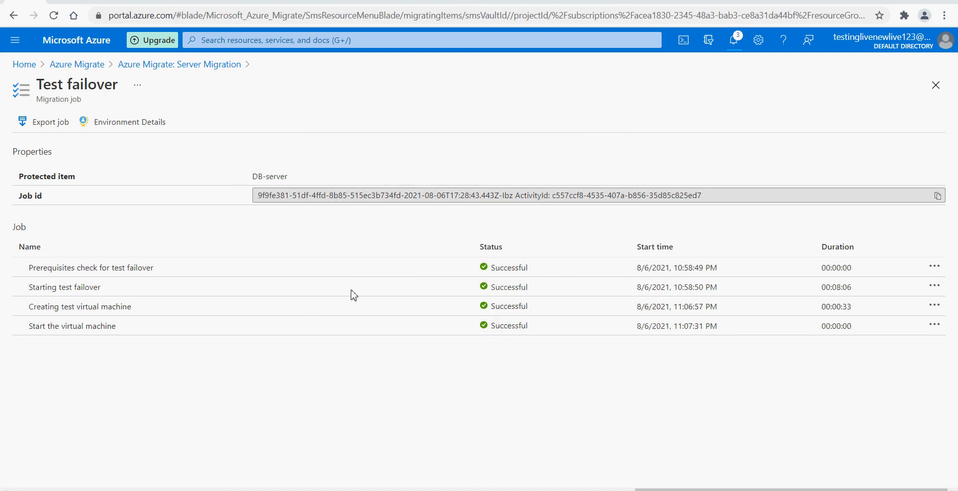
Refresh the replicating machines, open DB-server's details, and refresh the Recovery Services vault's replicated items again
click(190, 65)
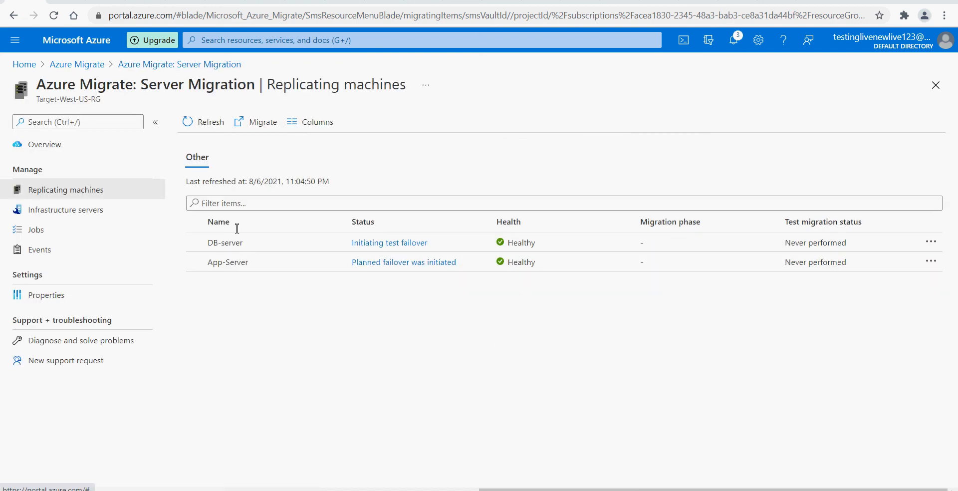
click(212, 125)
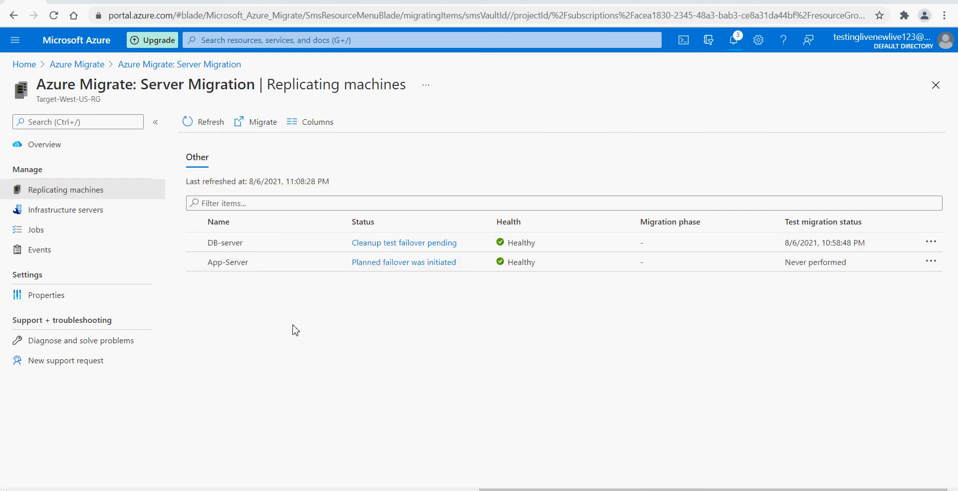
click(218, 247)
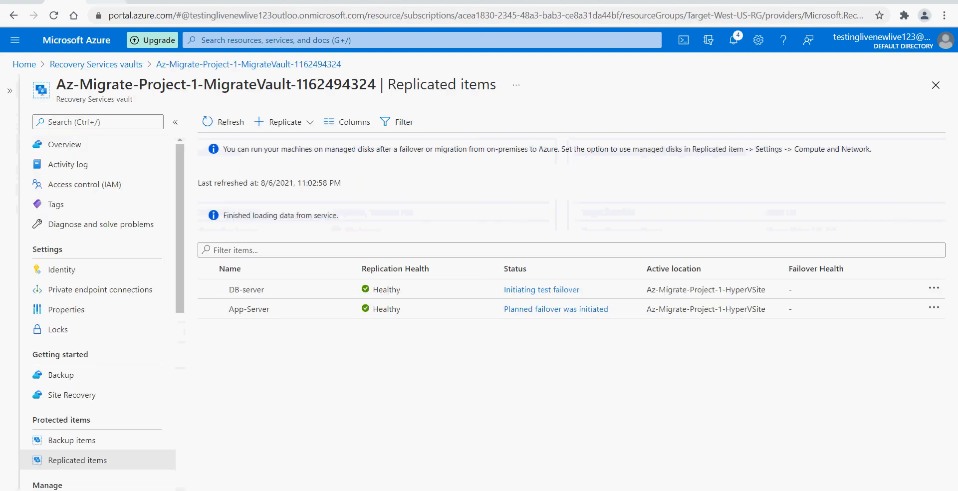
click(222, 122)
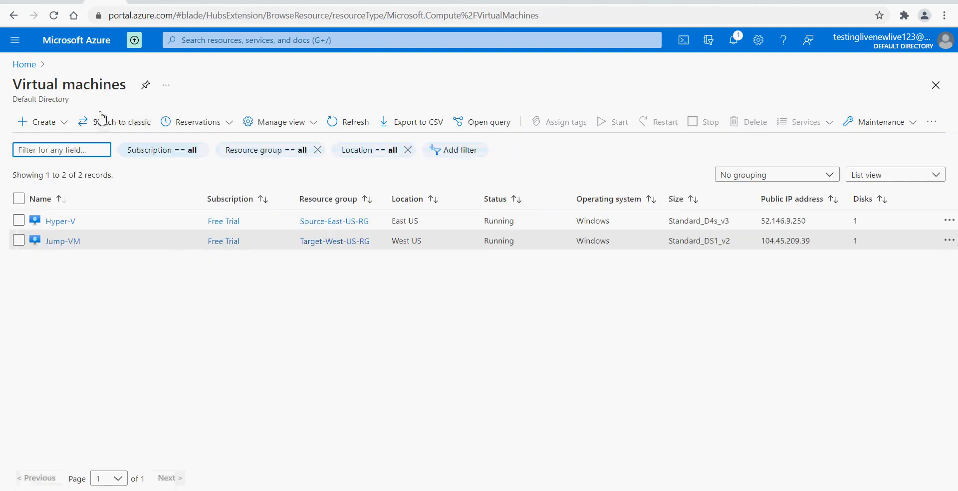
Refresh the virtual machines list and check DB-server-test's private IP address in its overview, returning to the list when done
click(354, 126)
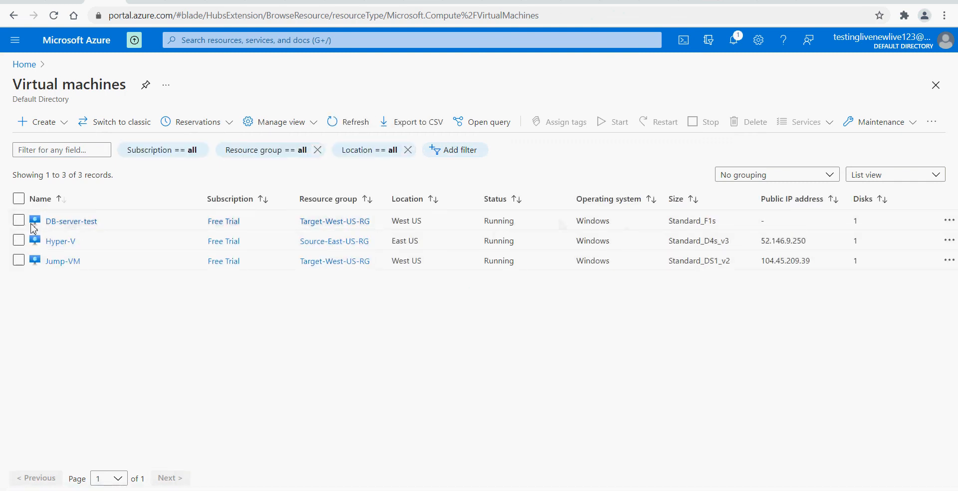
click(63, 231)
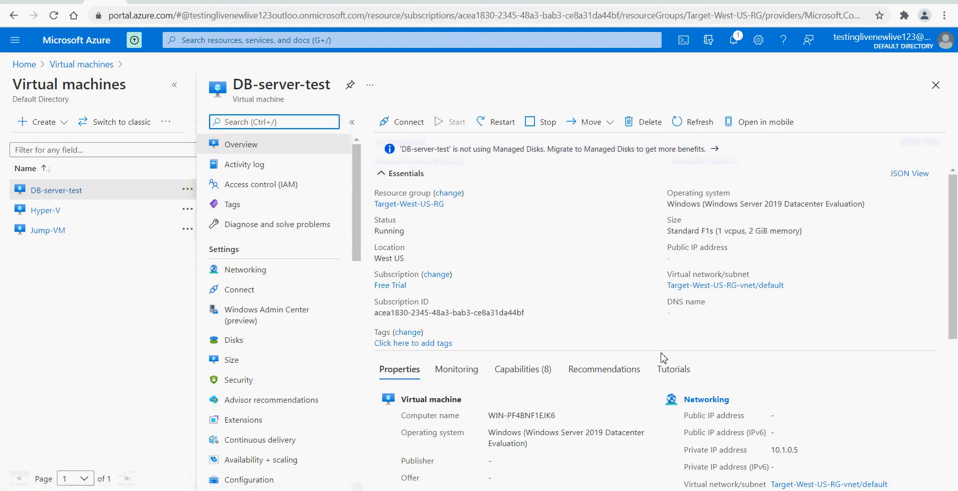
scroll(723, 345, down, 3)
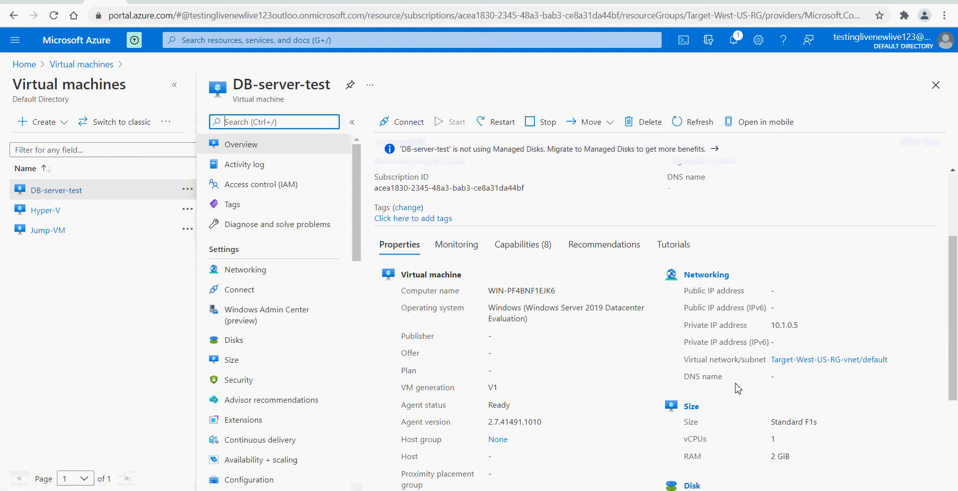
double_click(775, 325)
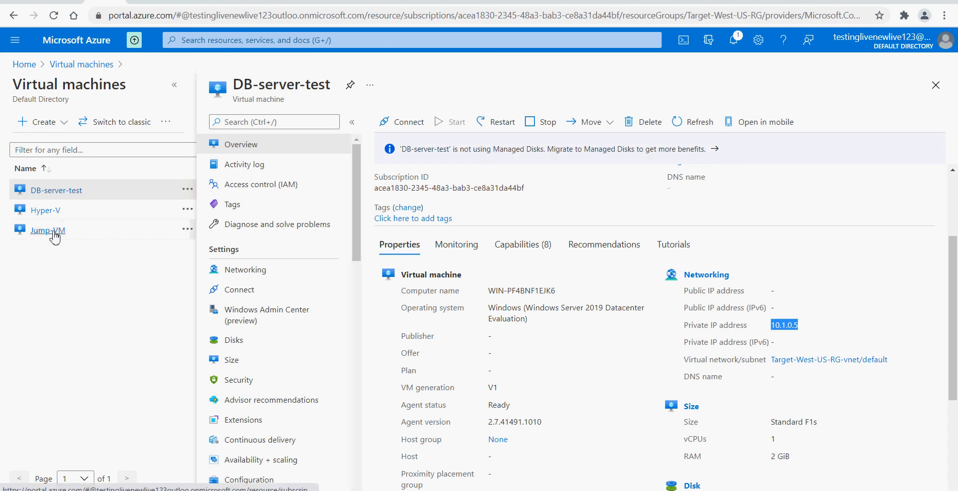
click(936, 85)
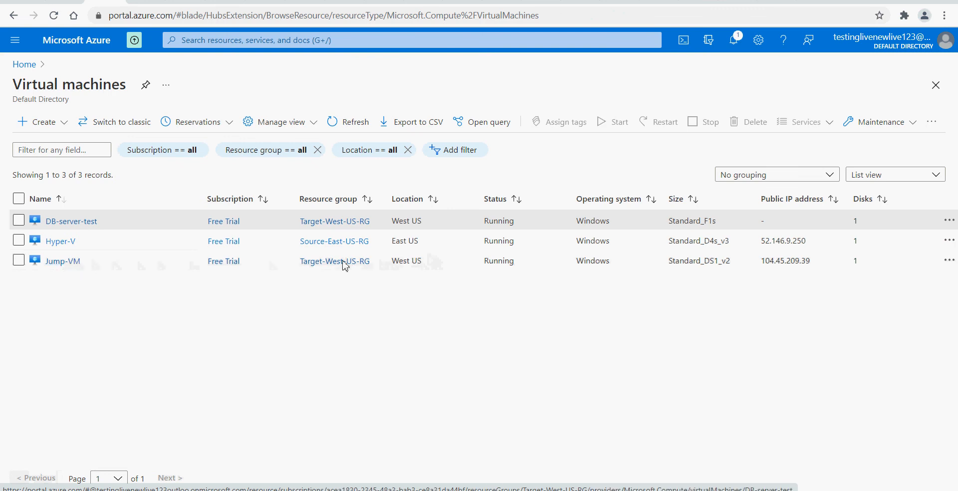
Open the Azure Bastion connection form for the Jump-VM virtual machine
click(69, 261)
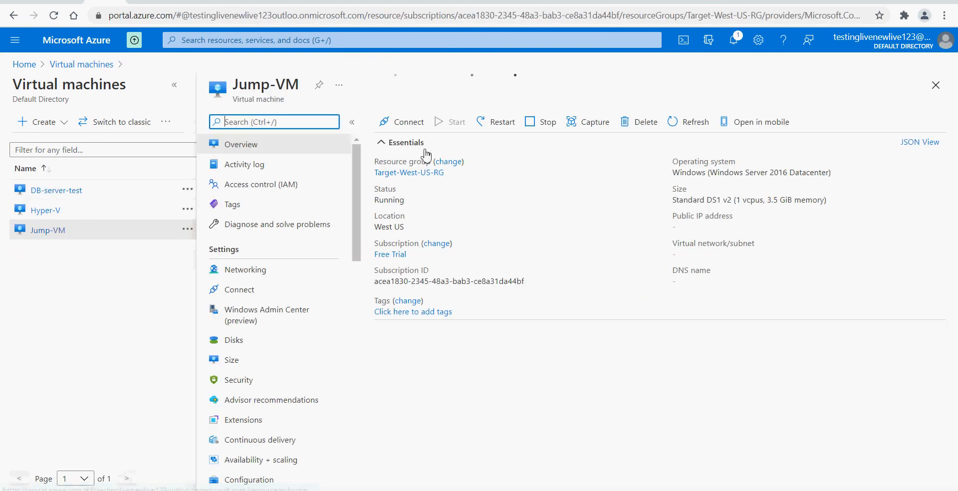
click(392, 122)
click(409, 193)
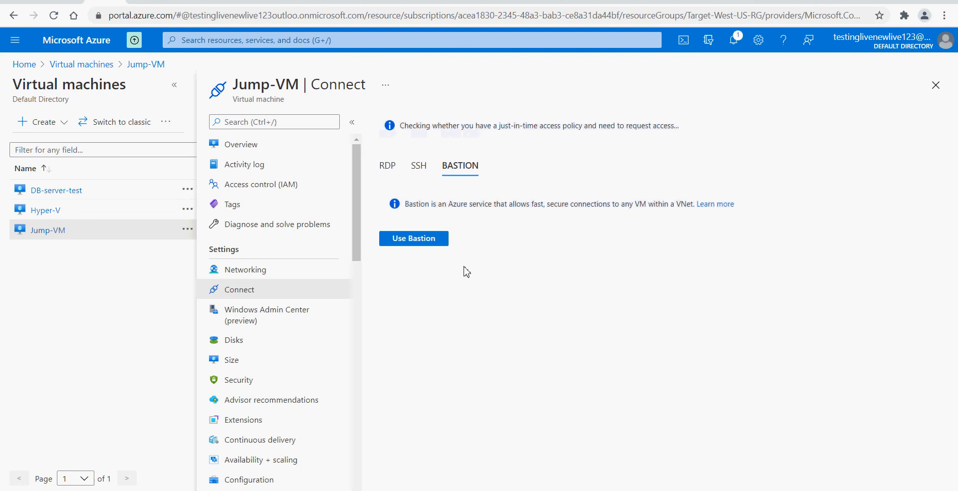
click(428, 237)
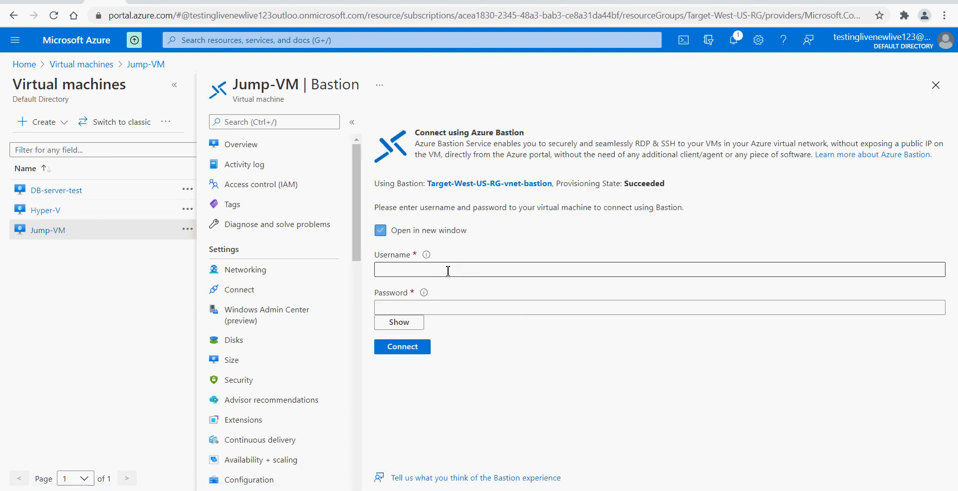